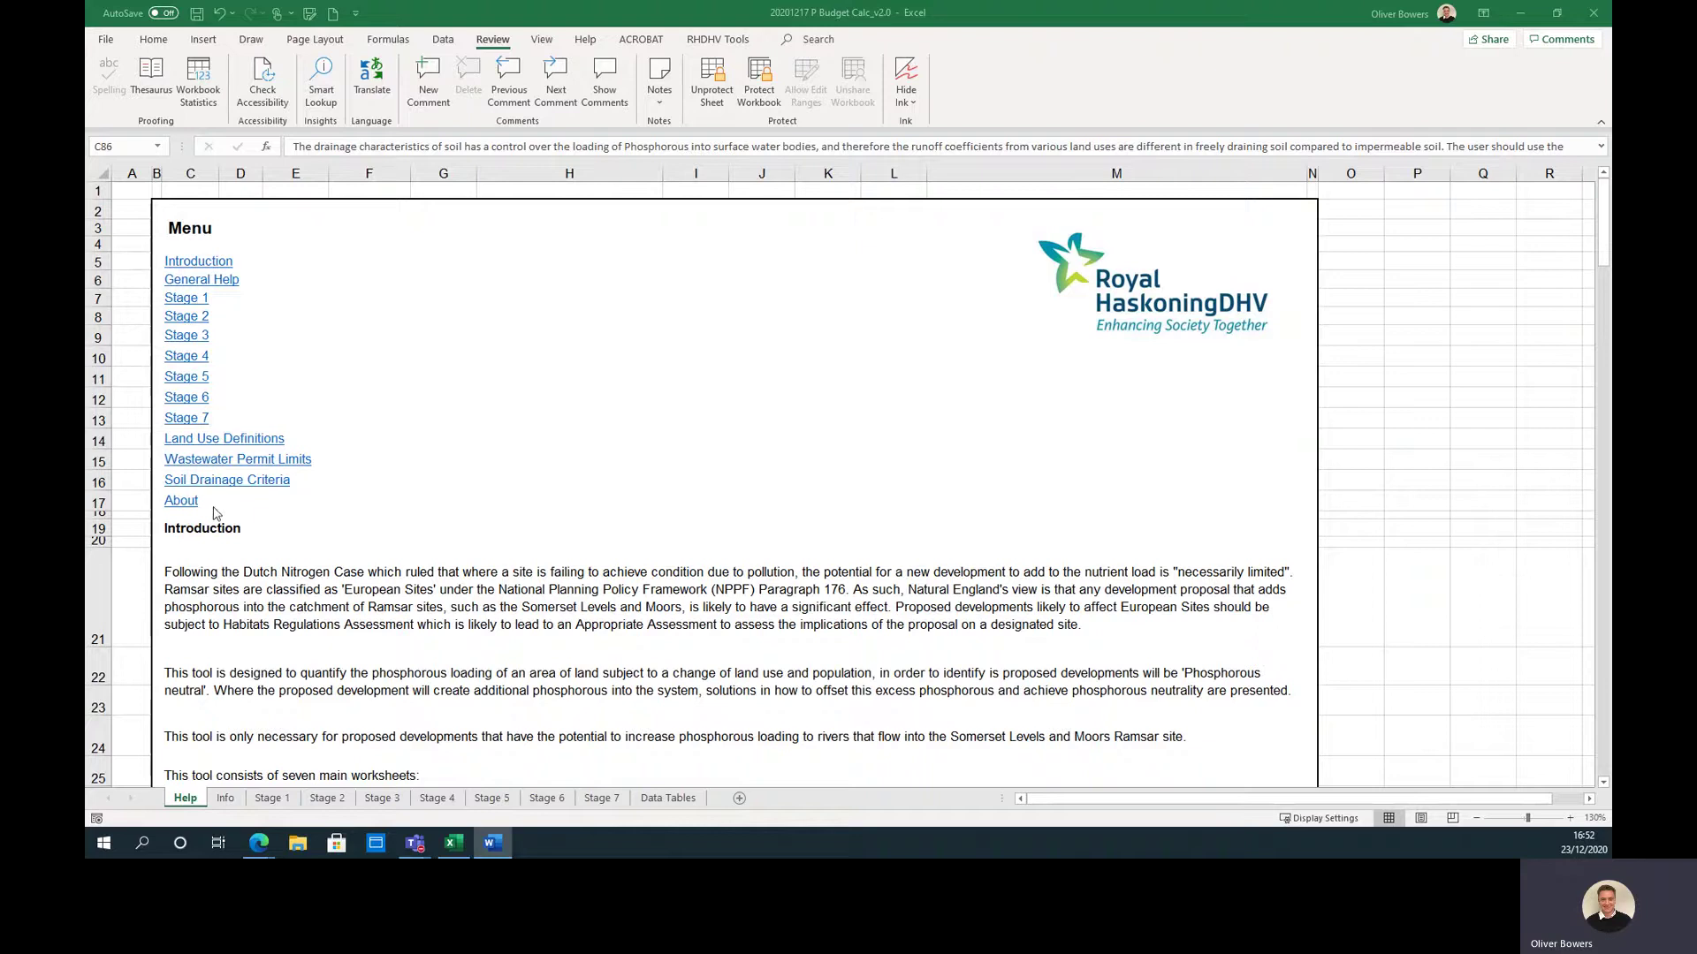
- Read through the Help sheet notes, then bring up the Info sheet's empty planning application fields
left_click(177, 529)
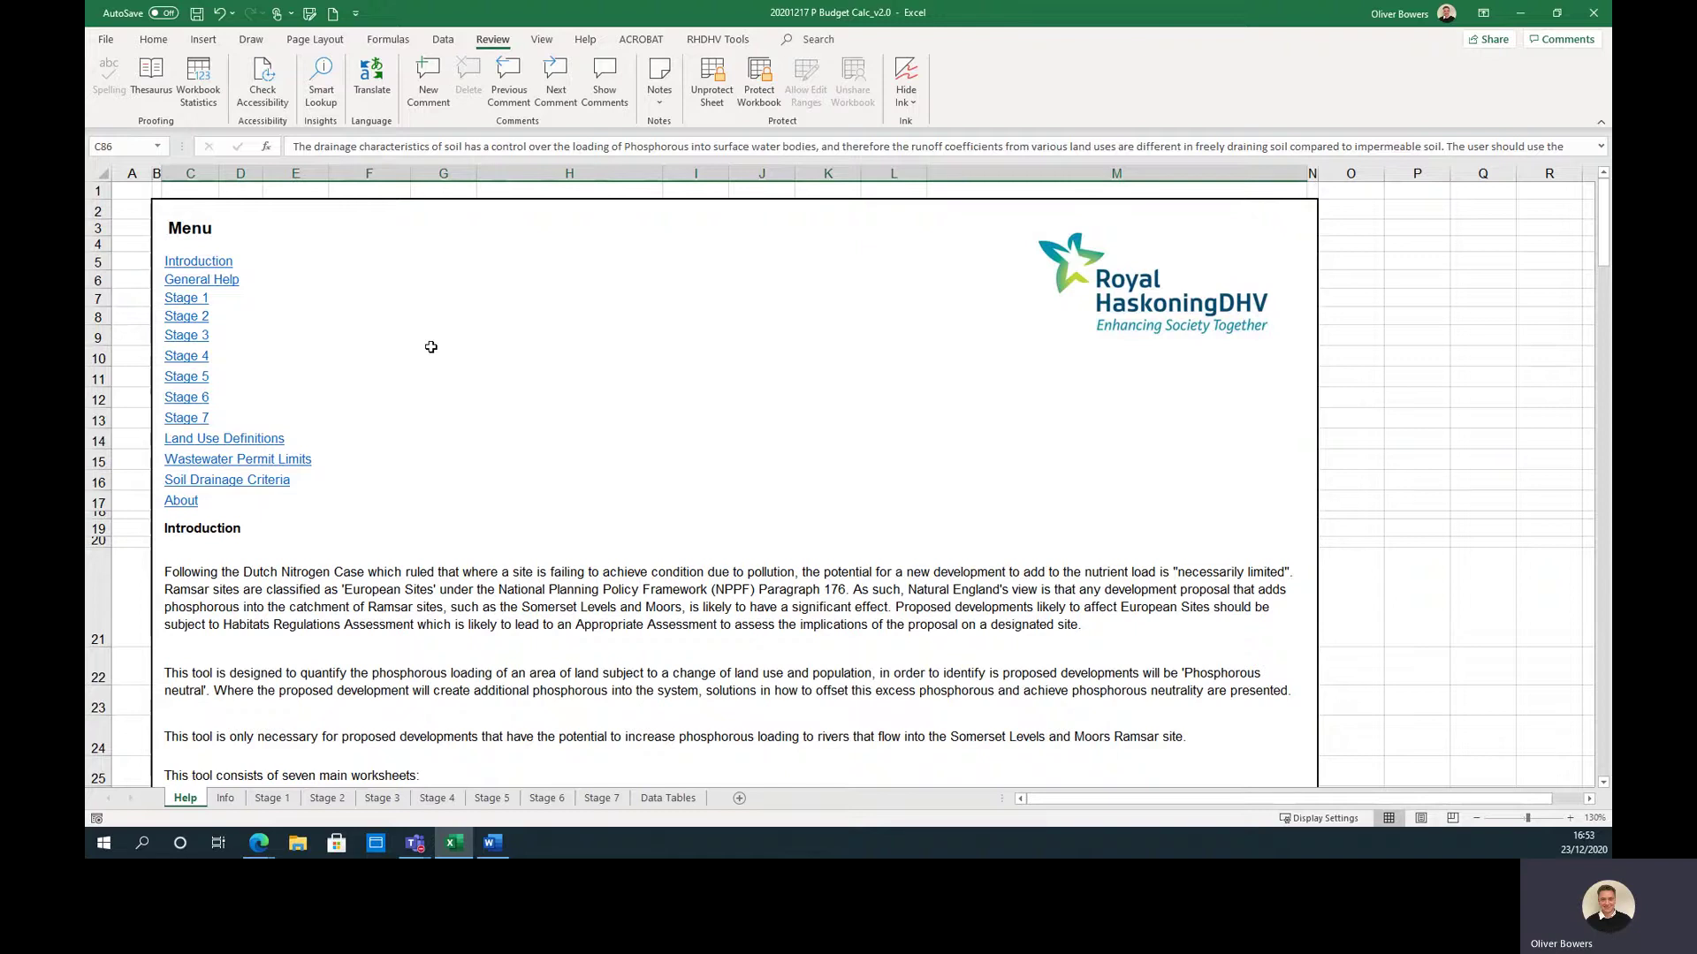
scroll(432, 346, "down", 2)
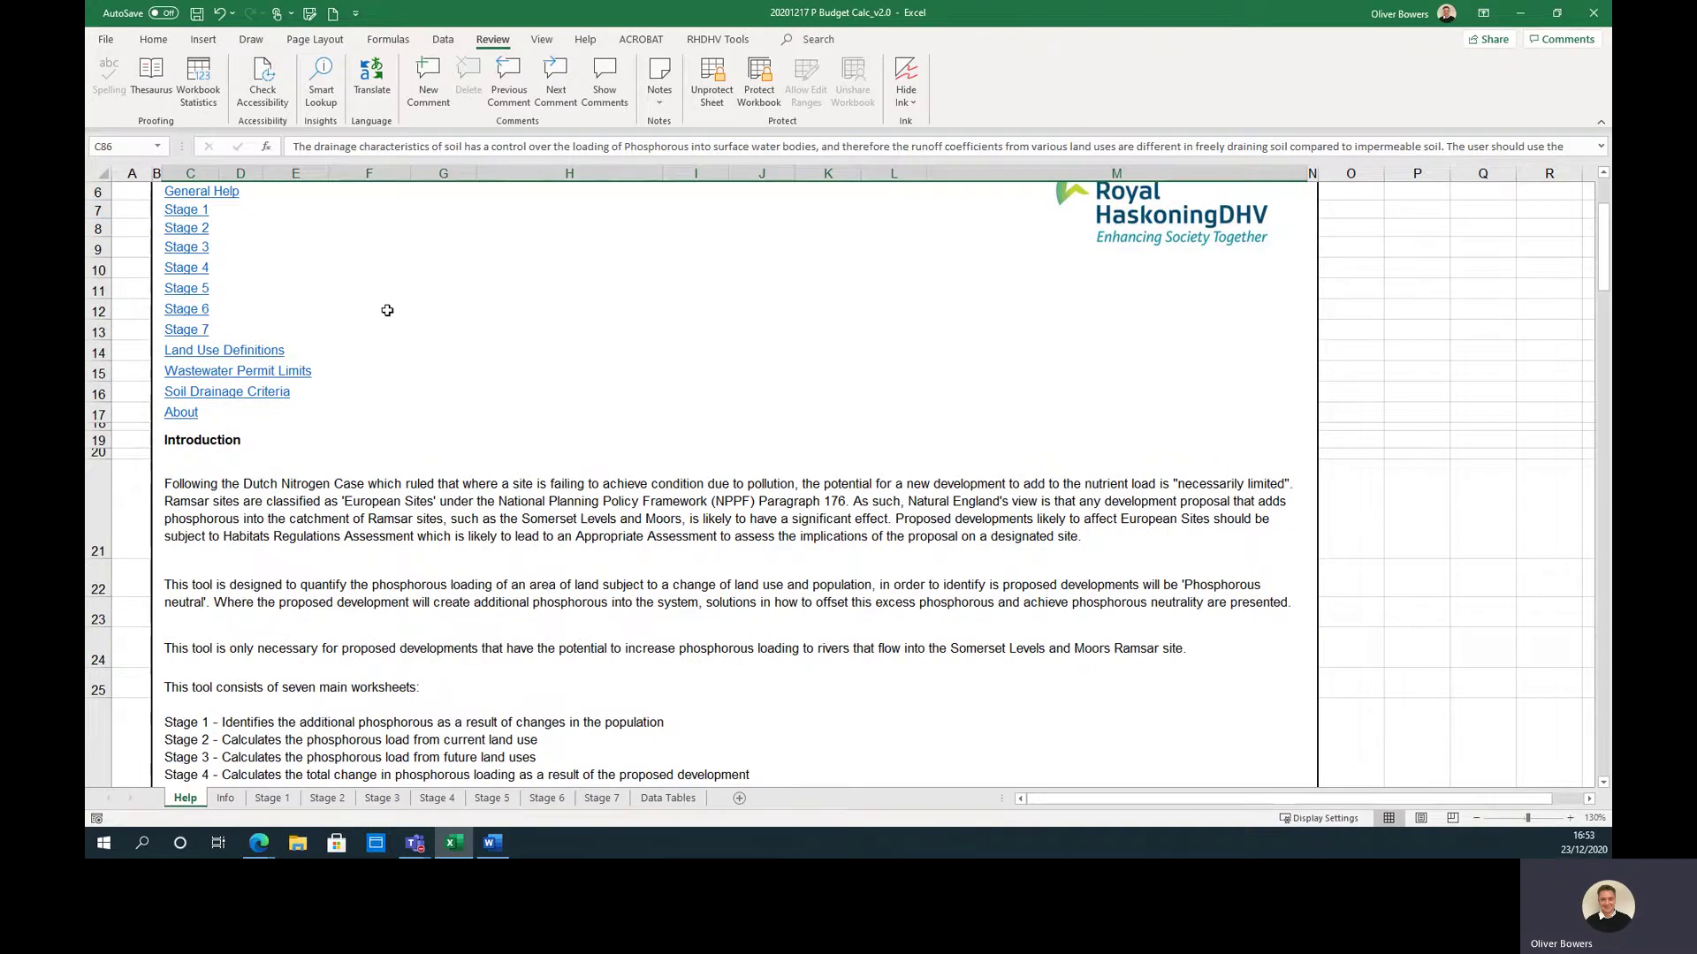
scroll(387, 310, "down", 6)
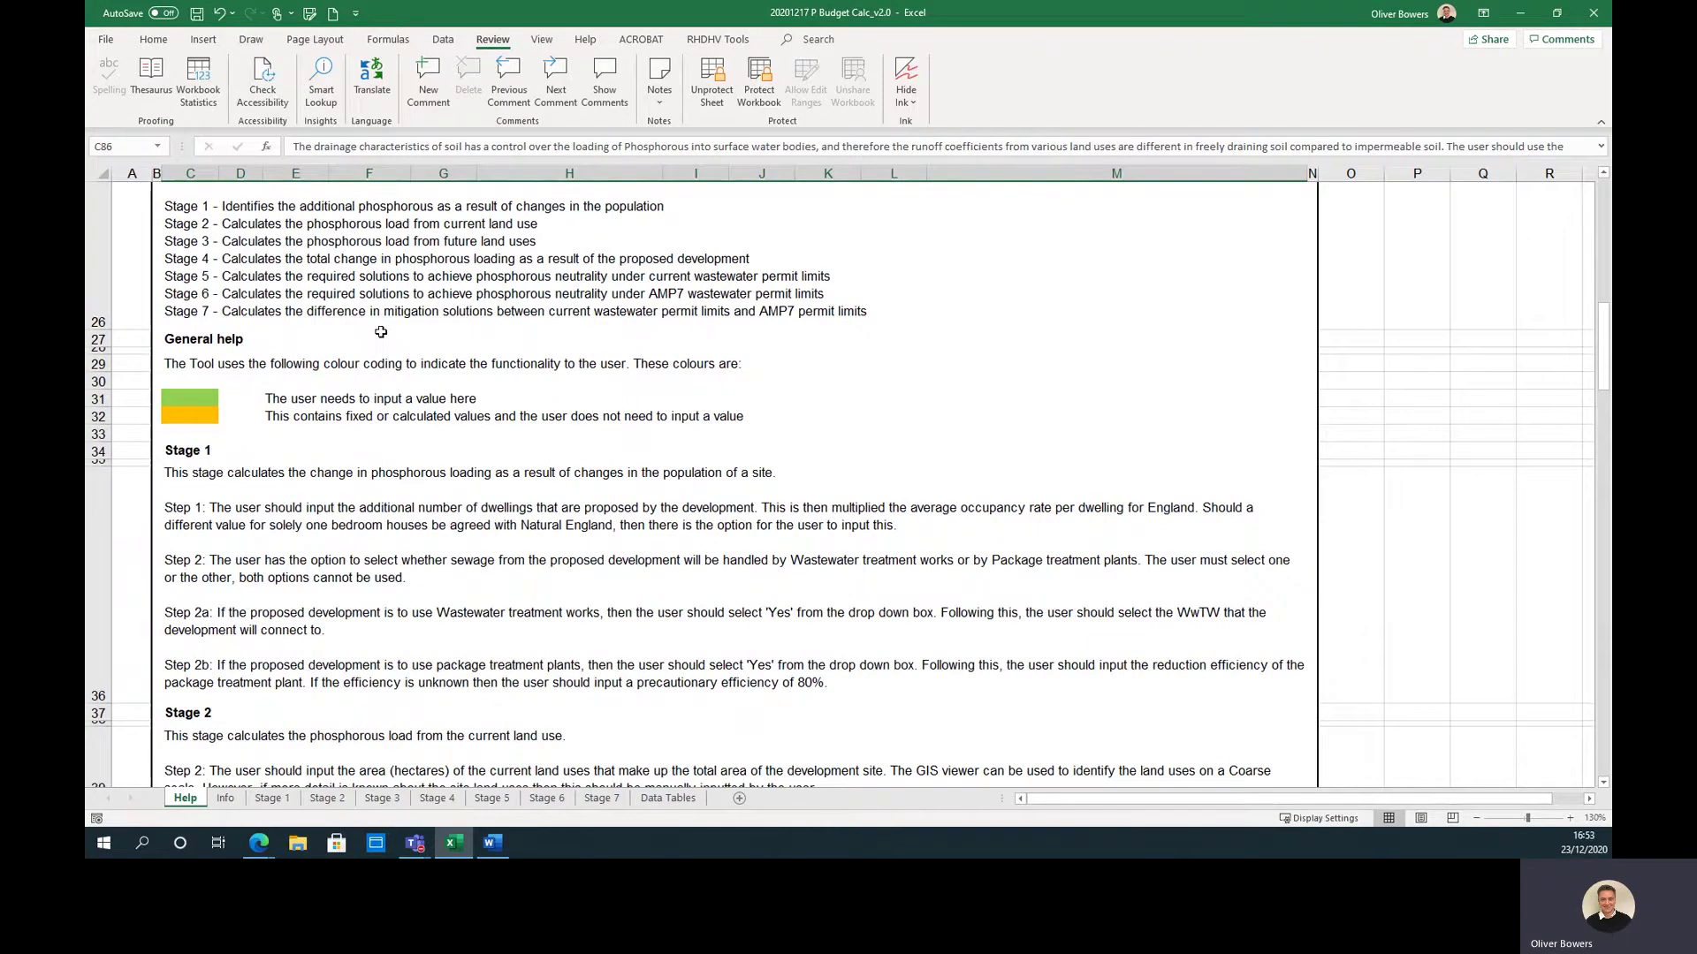
left_click(226, 798)
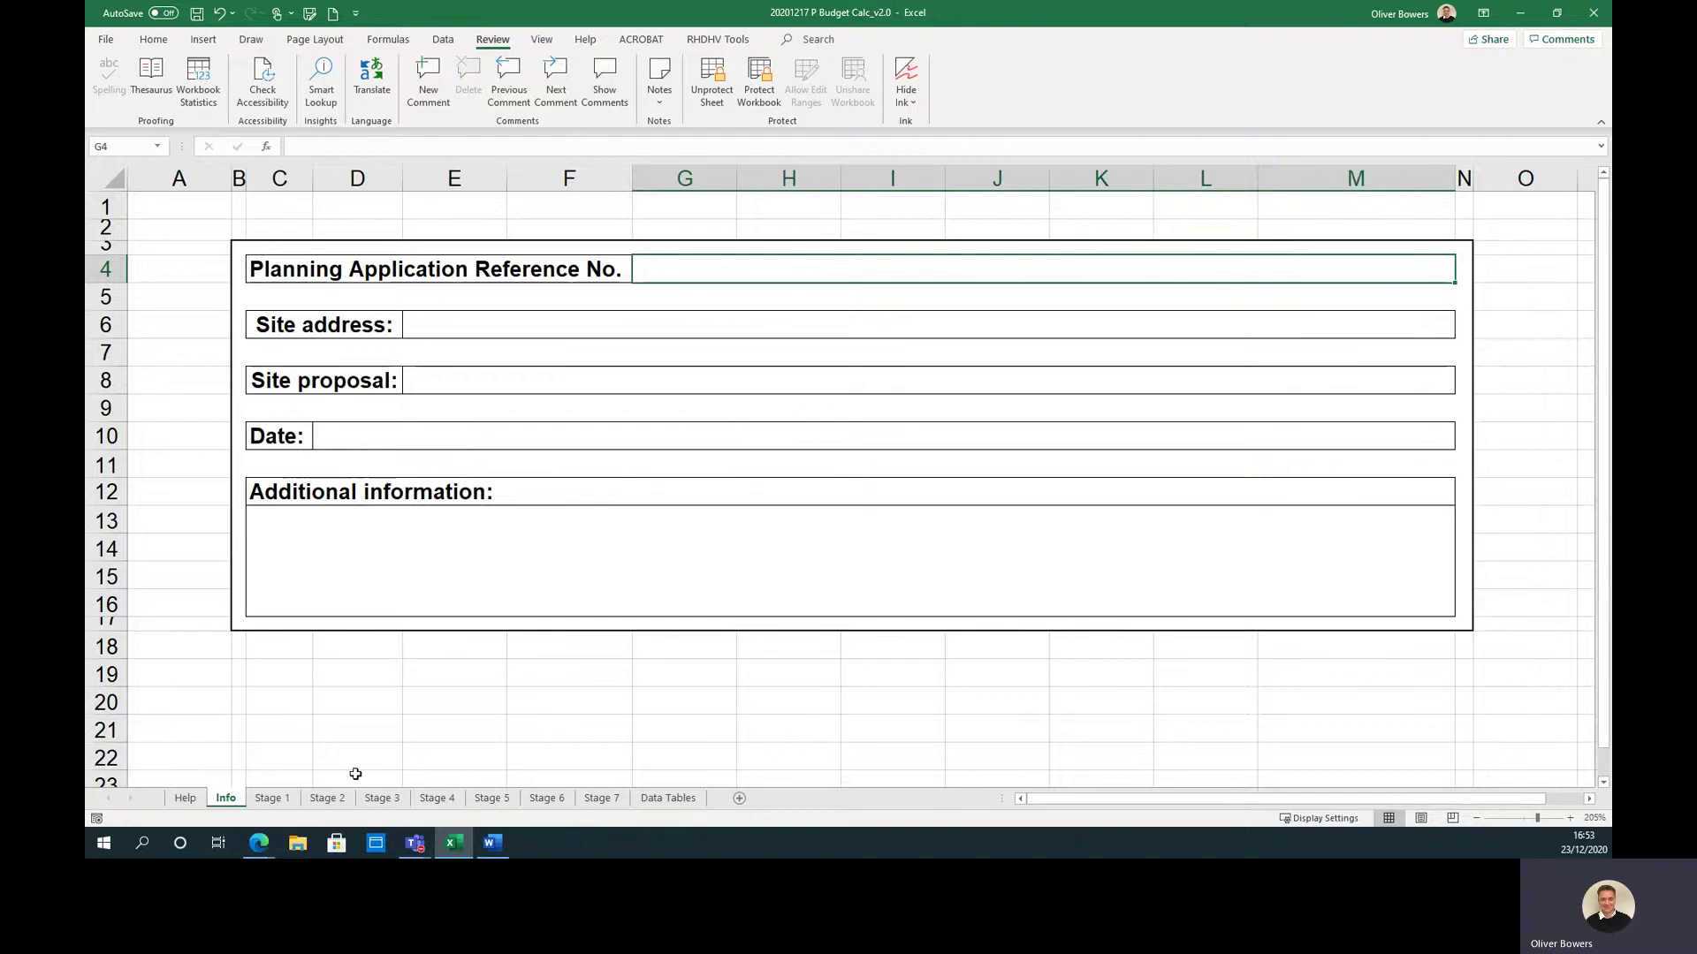
- Show the Stage 1 sheet with its still-empty number of units
left_click(283, 801)
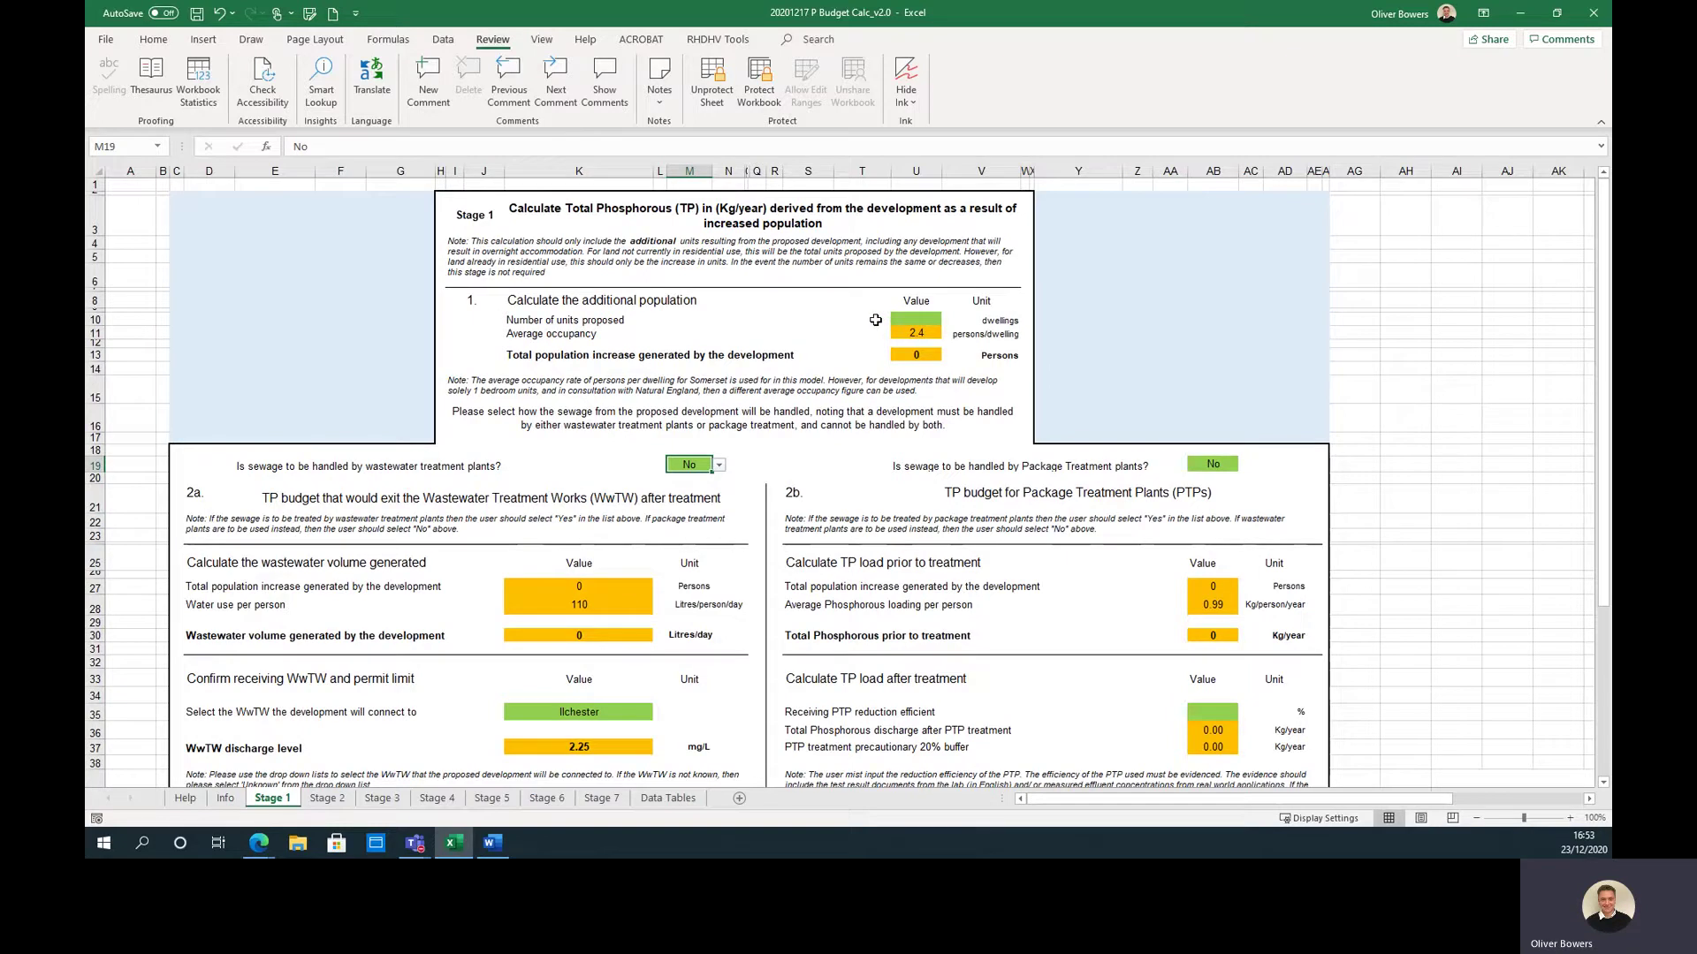
- Enter 50 units proposed in U10, giving a 120-person population increase
left_click(911, 319)
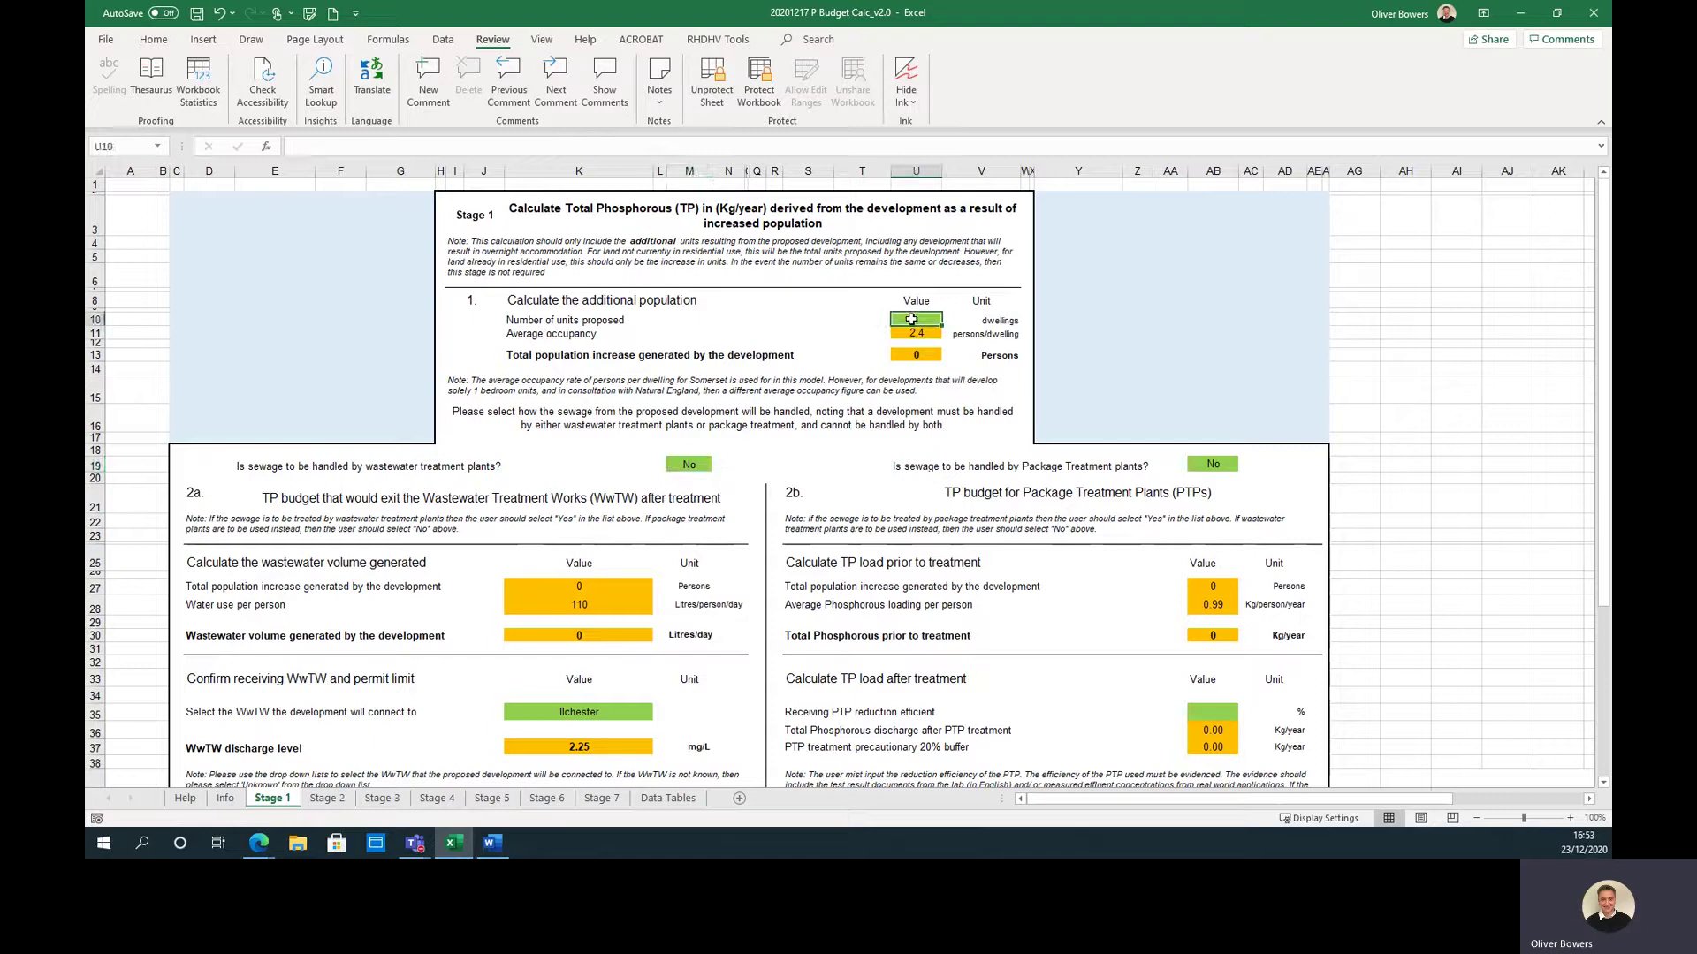
type("50")
key("Return")
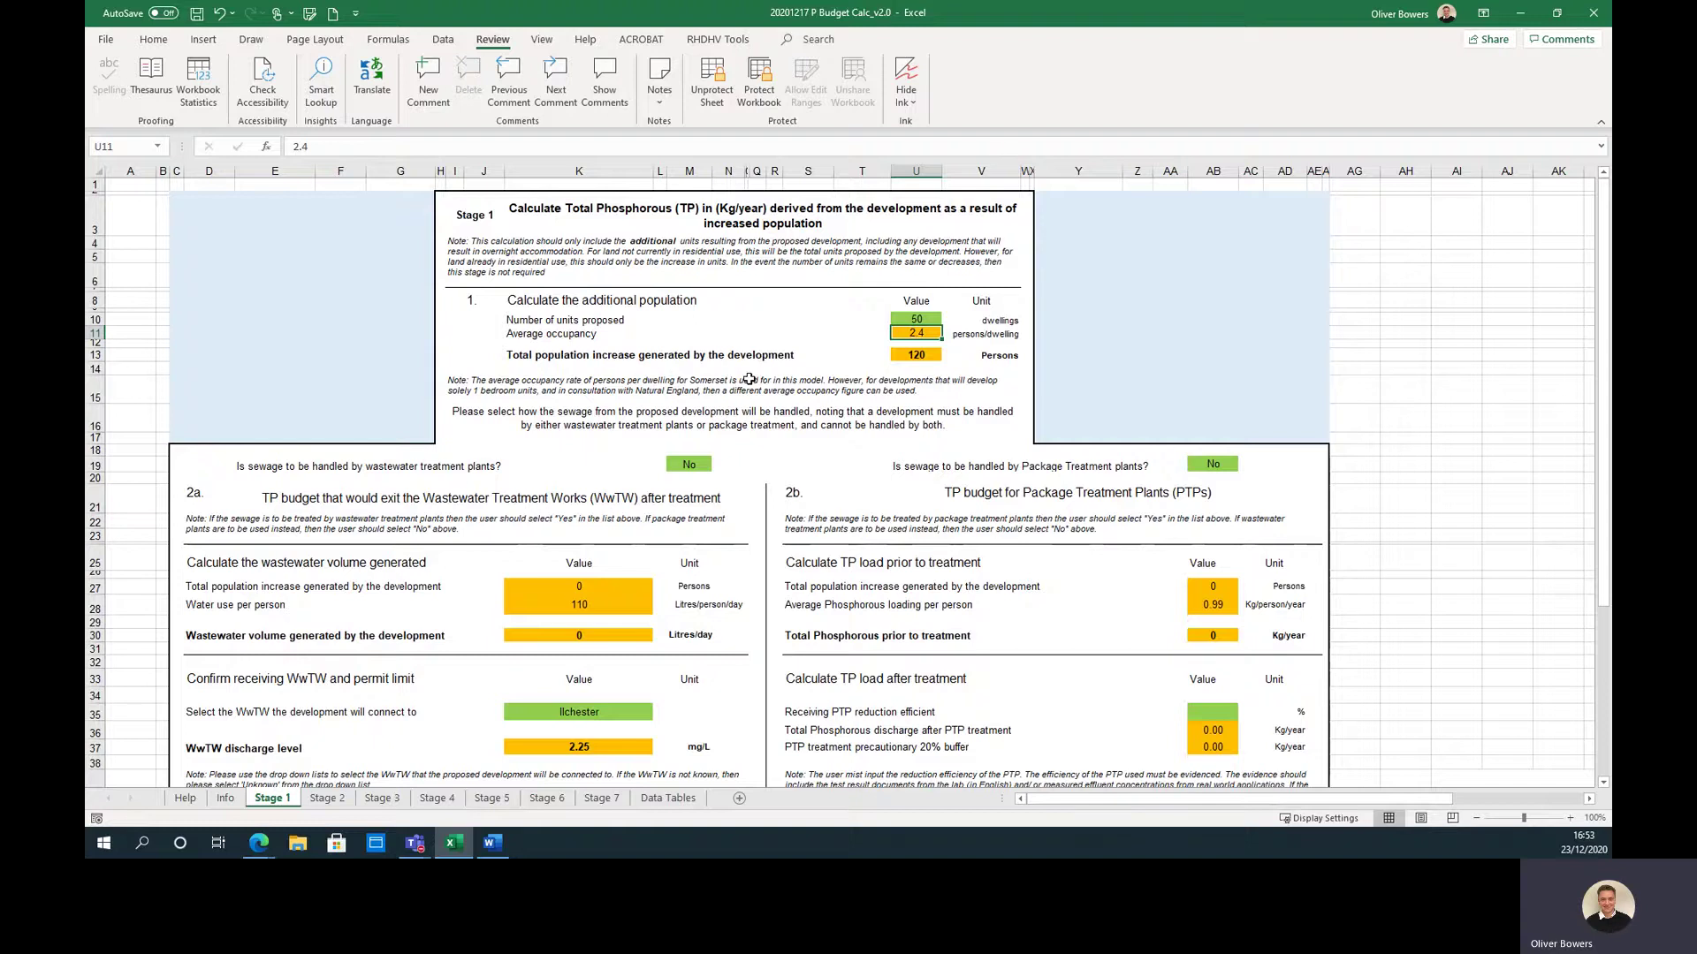
scroll(748, 379, "down", 2)
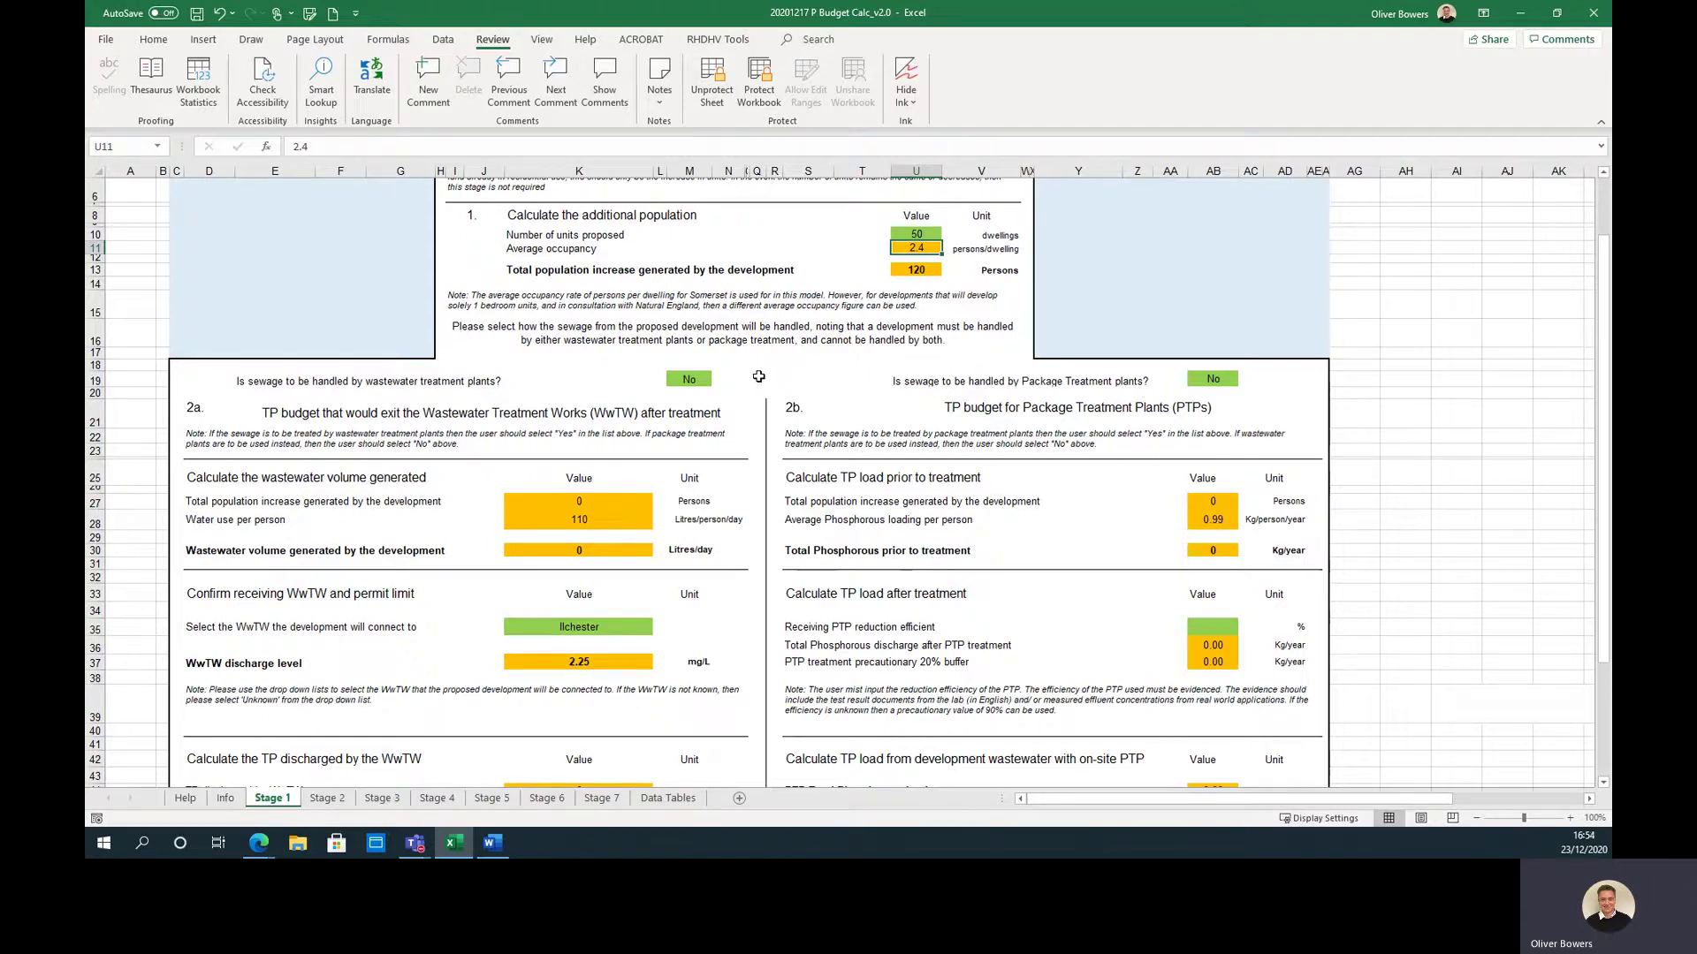
- Answer Yes for wastewater treatment plants and keep No for package treatment plants
left_click(695, 379)
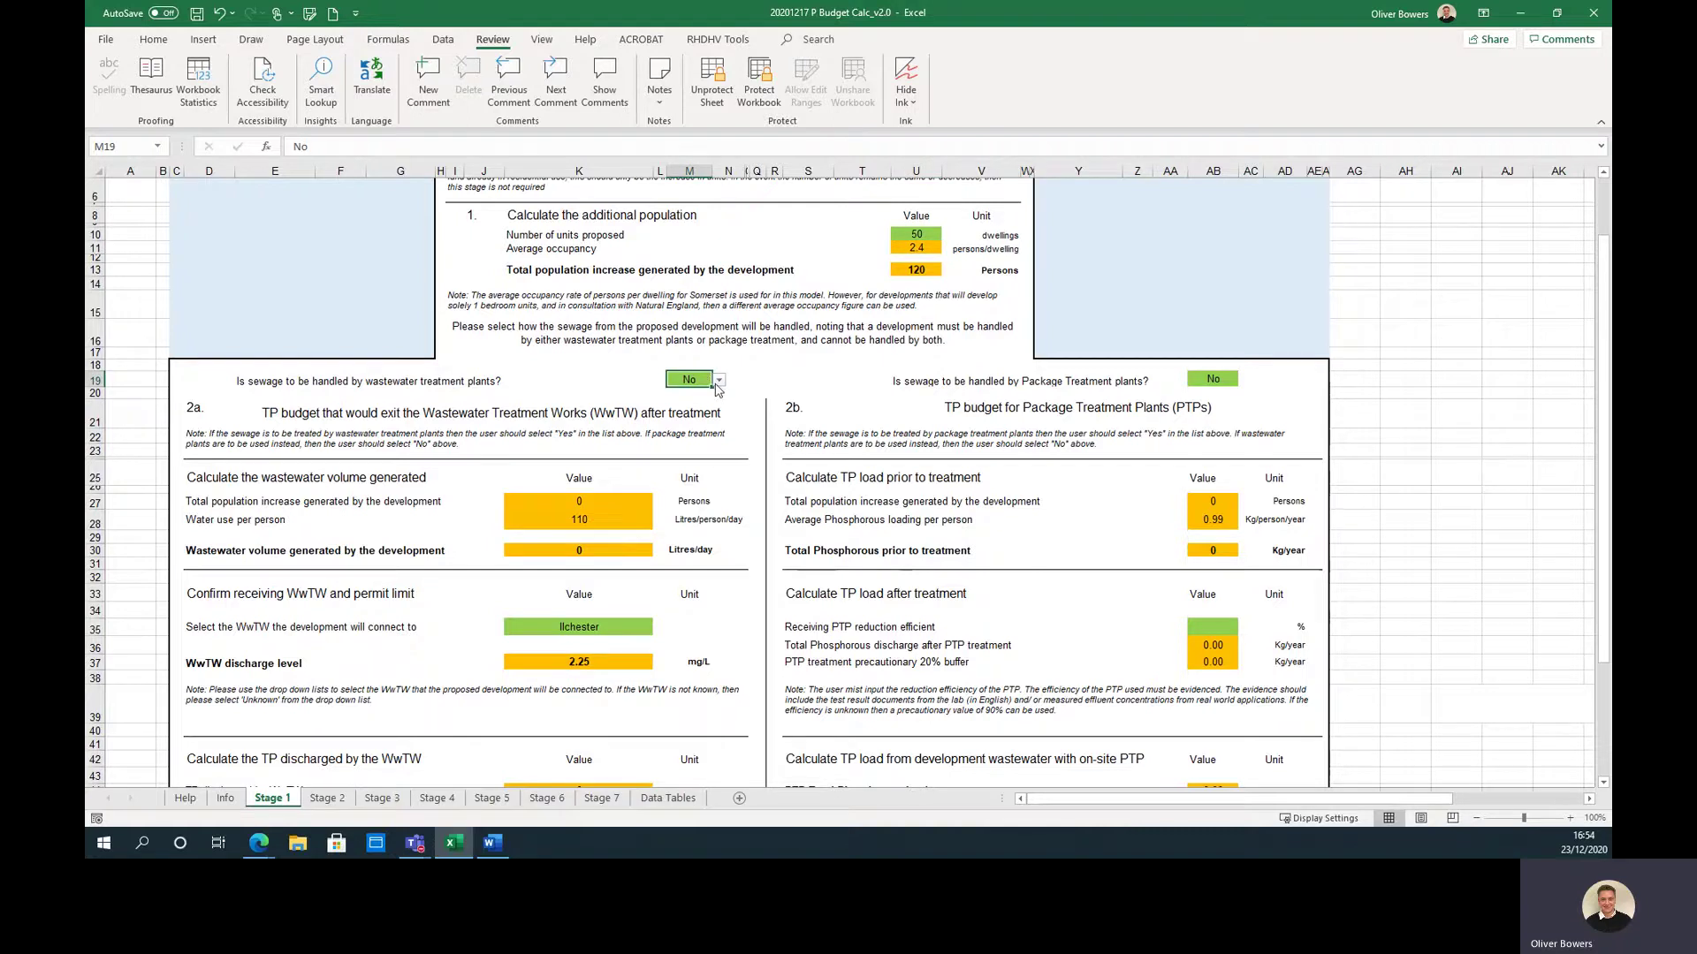
left_click(720, 381)
left_click(682, 393)
left_click(1235, 379)
left_click(1246, 380)
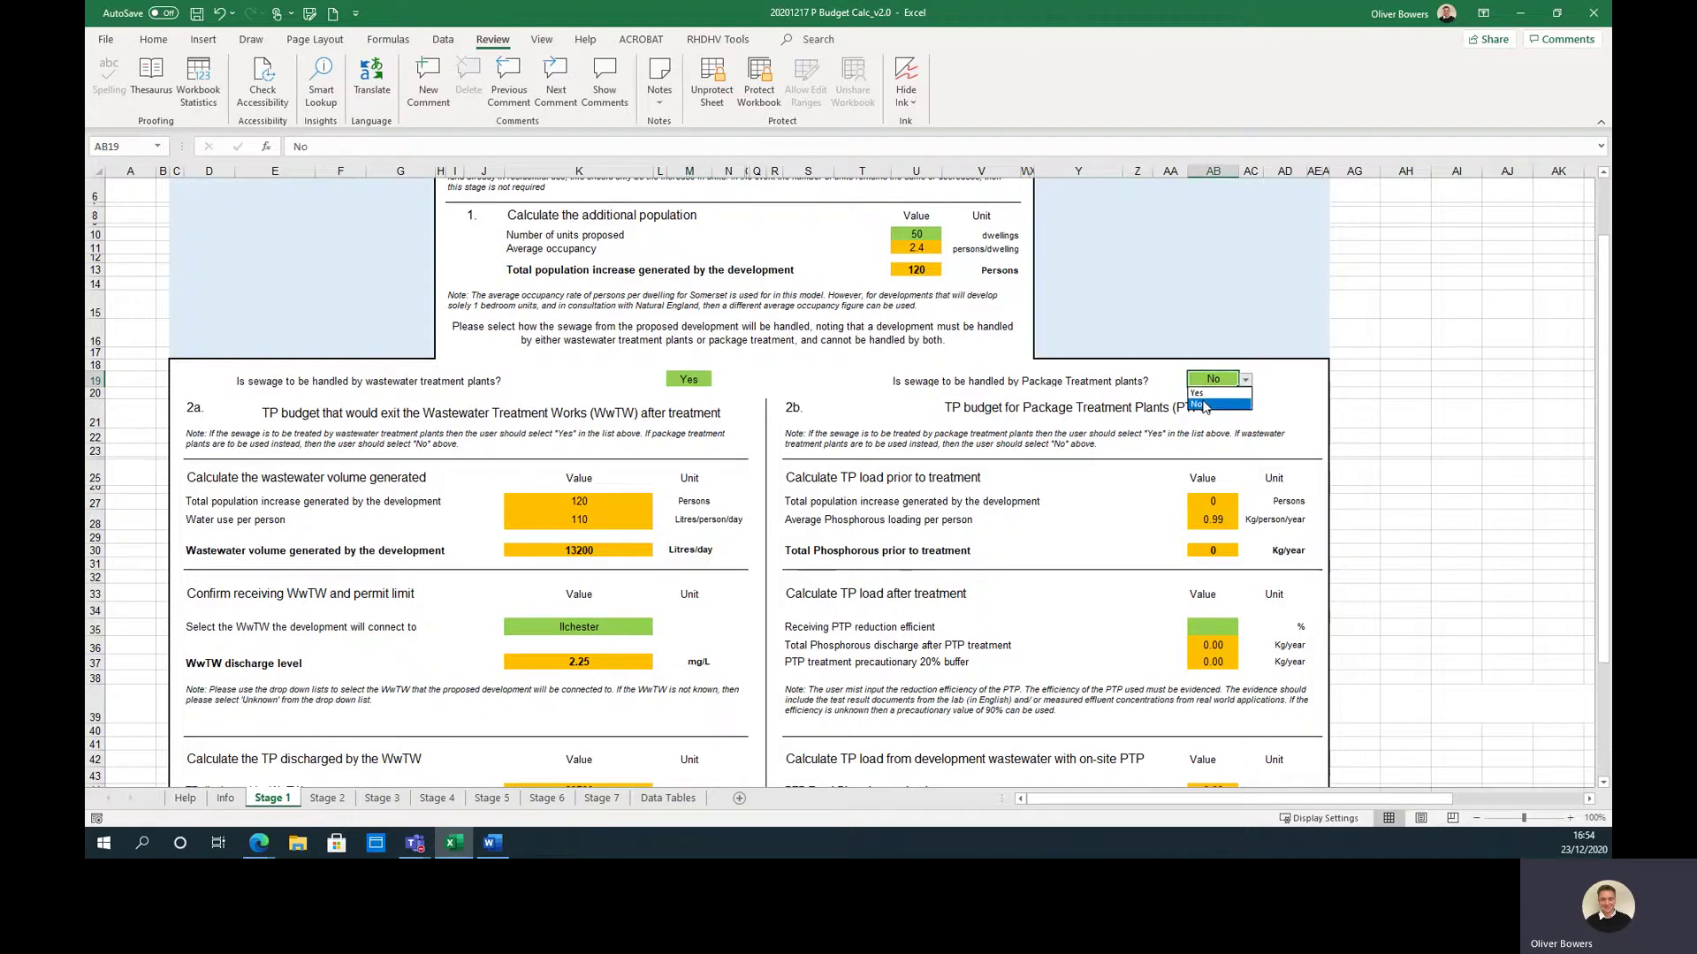
left_click(1202, 404)
- Keep Ilchester as the receiving WwTW, giving 2.25 mg/L and 10.84 kg/year phosphorus
scroll(768, 373, "down", 3)
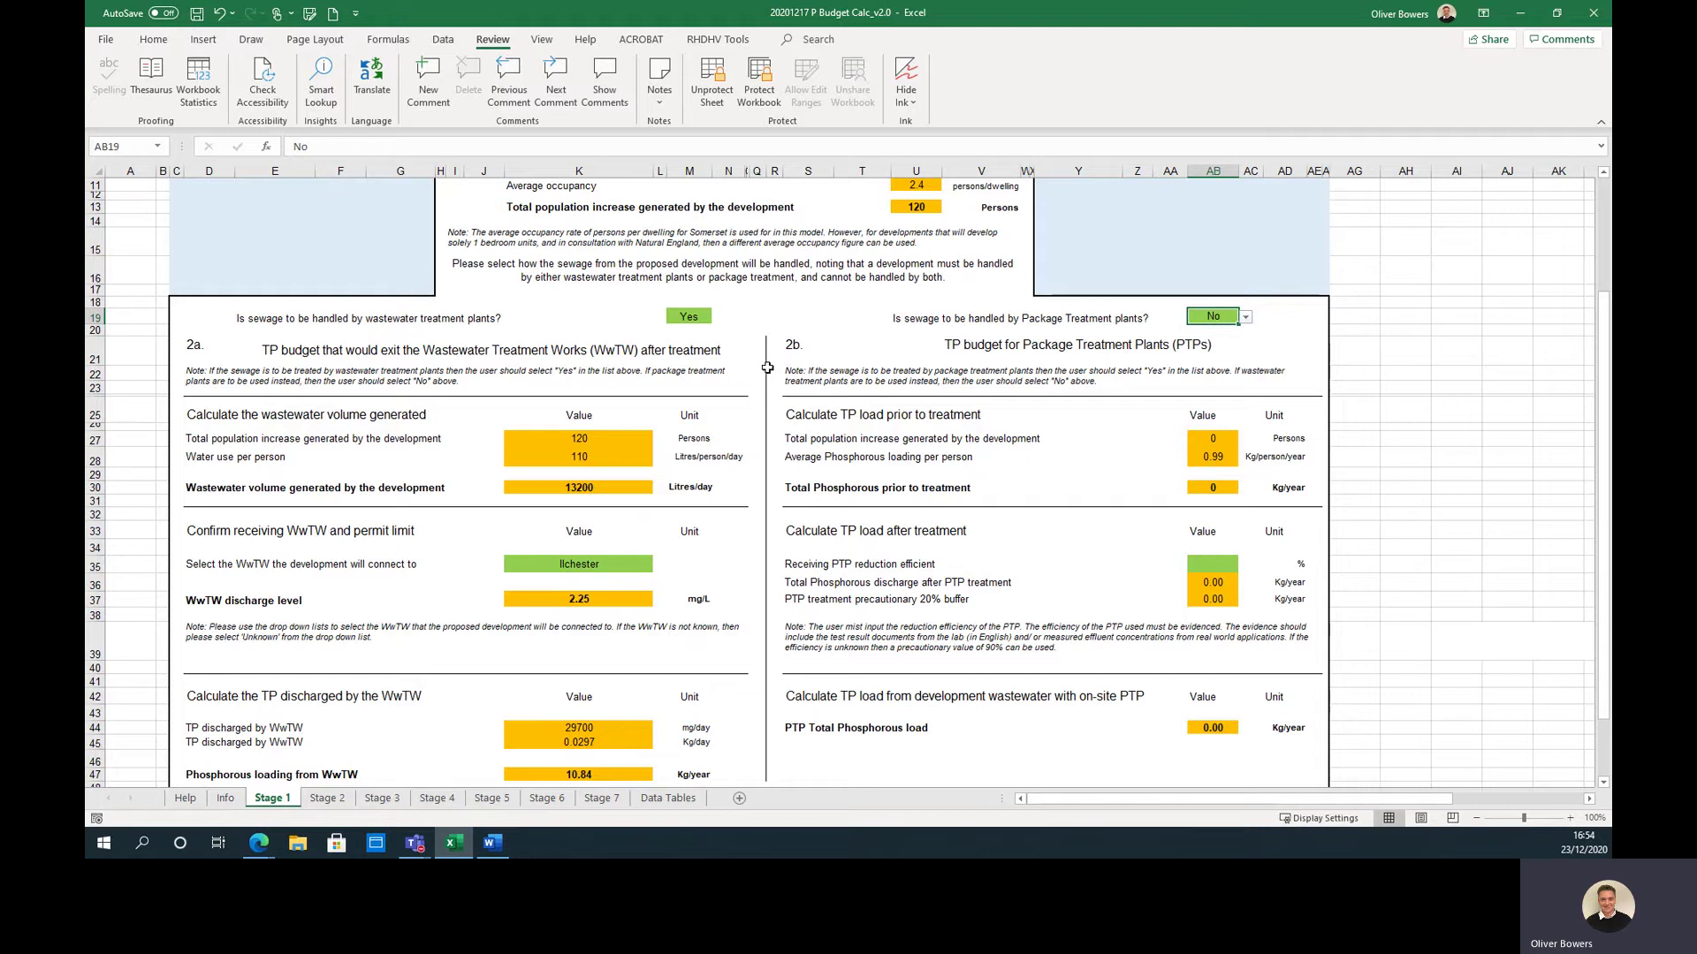
scroll(764, 364, "down", 1)
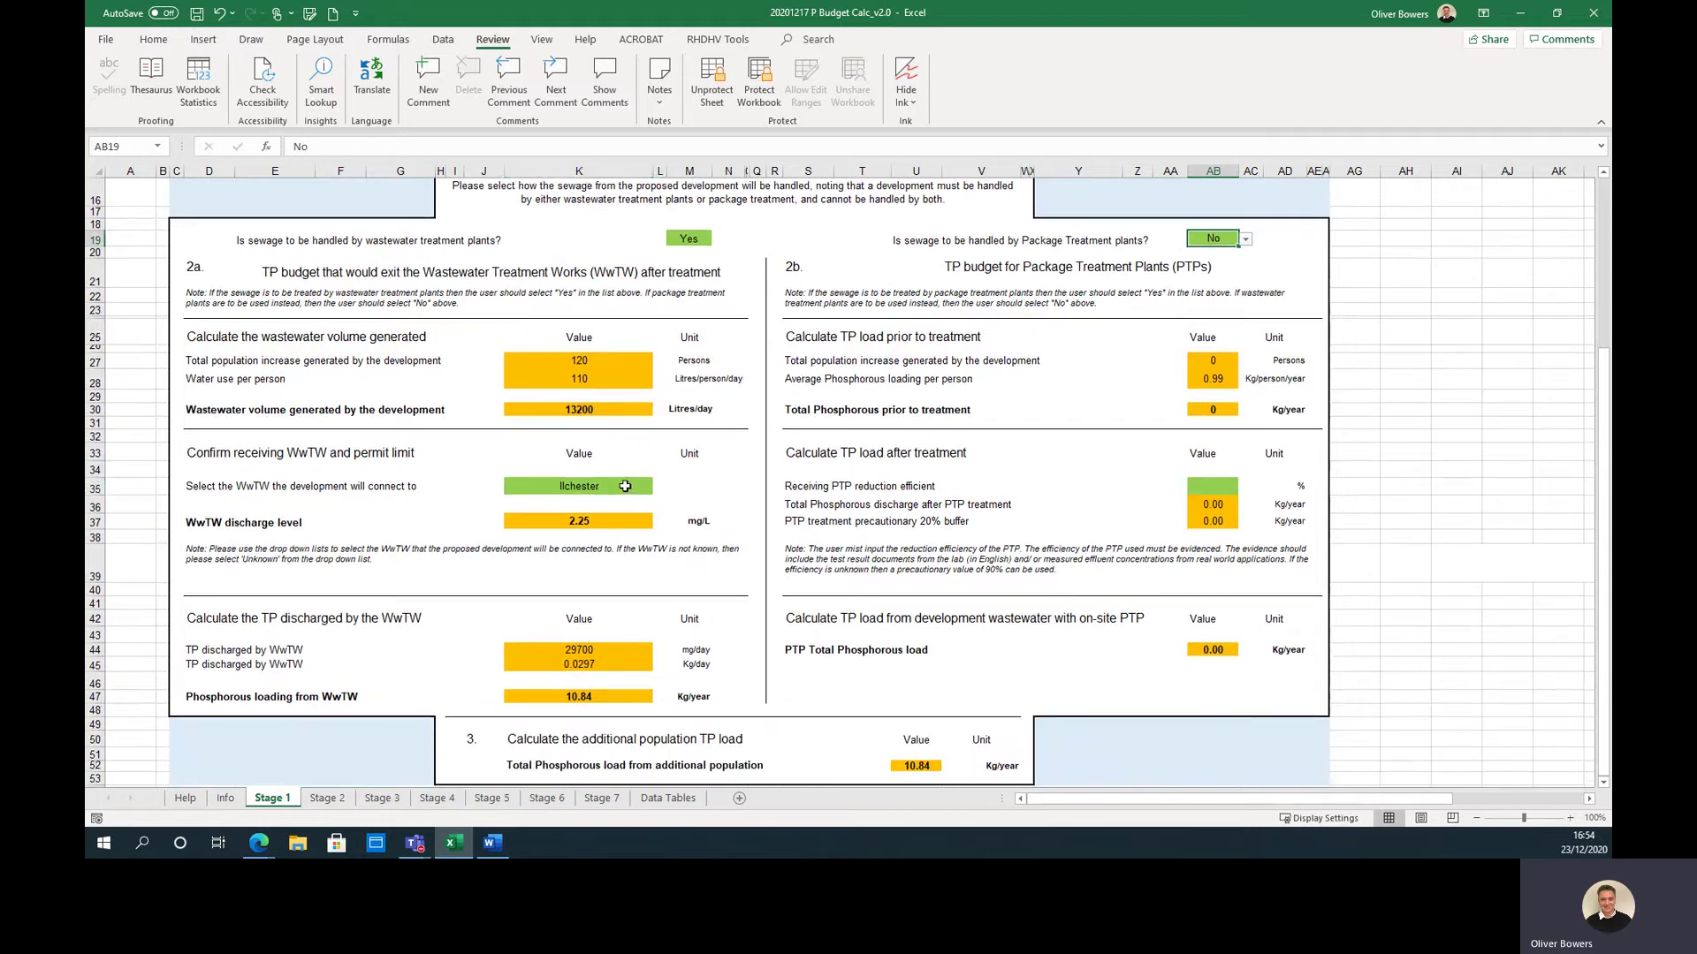
left_click(625, 486)
left_click(661, 488)
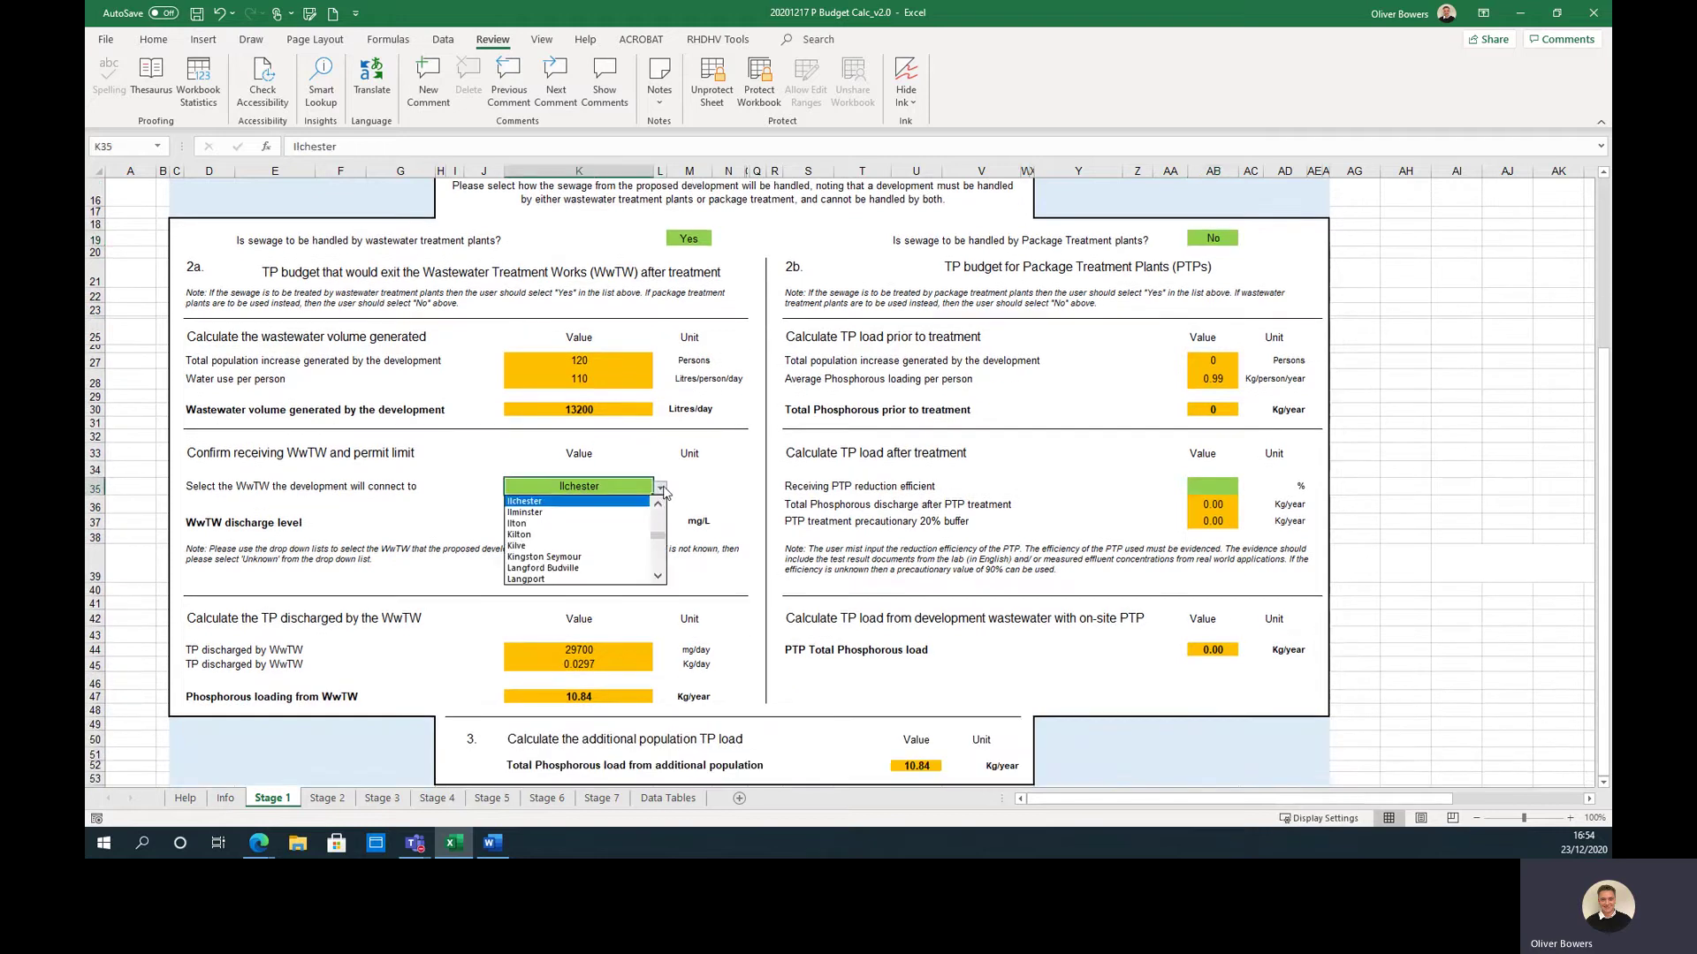
left_click(542, 500)
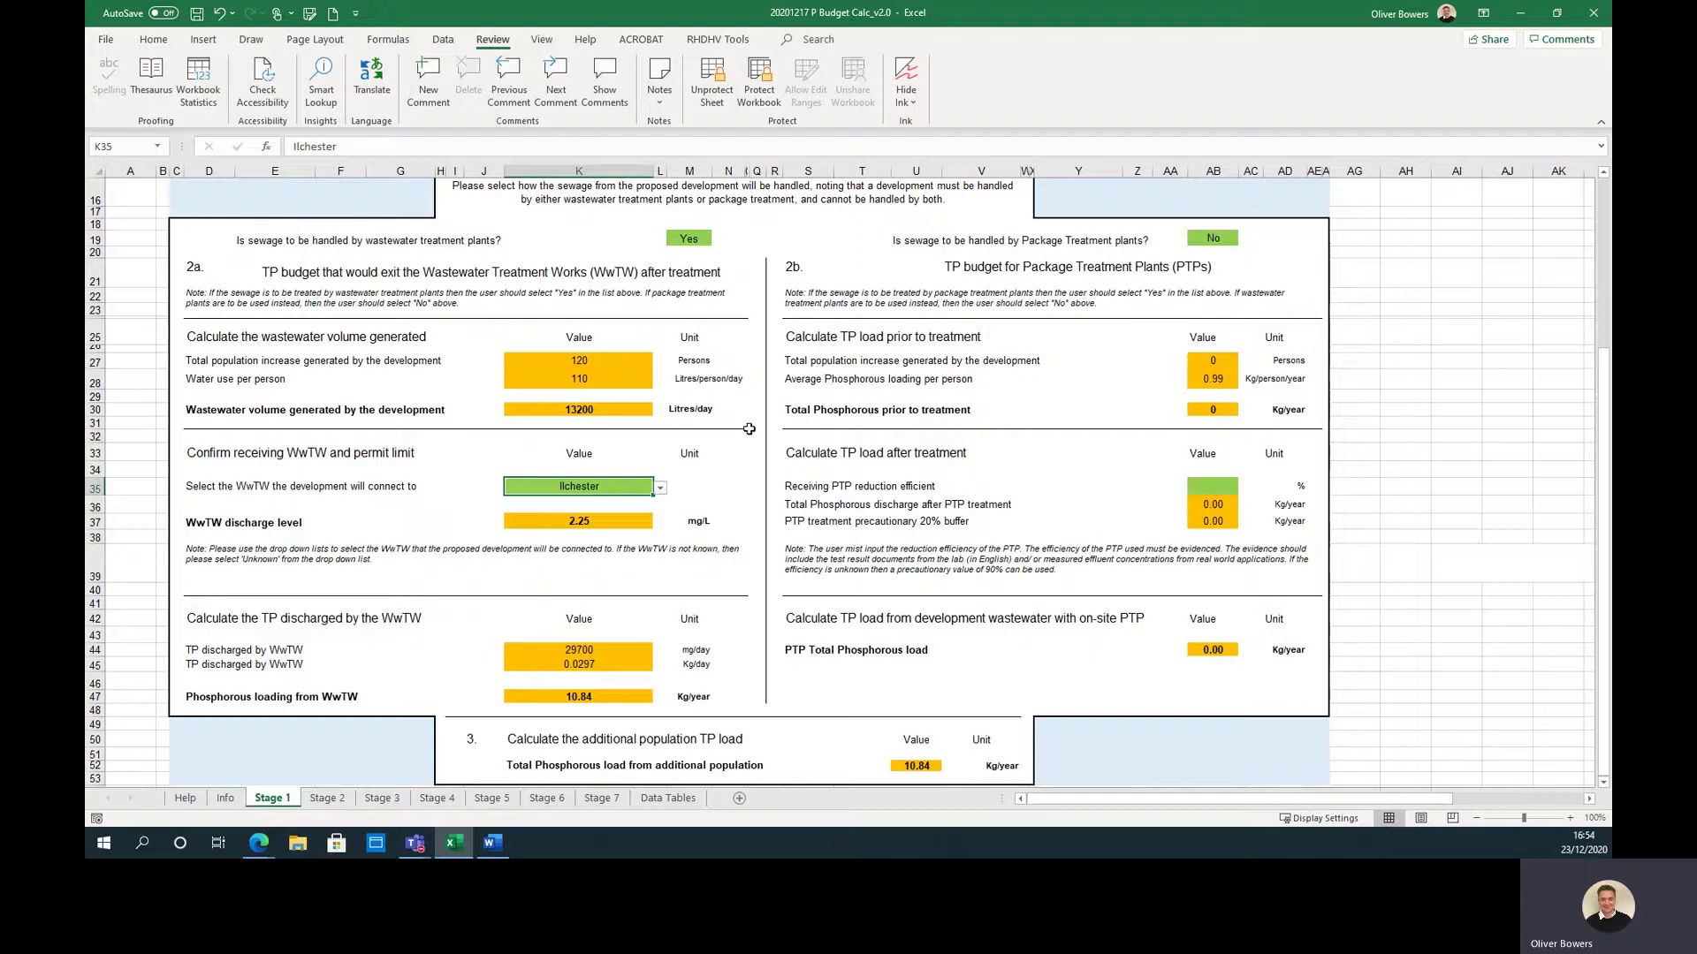
scroll(854, 410, "up", 1)
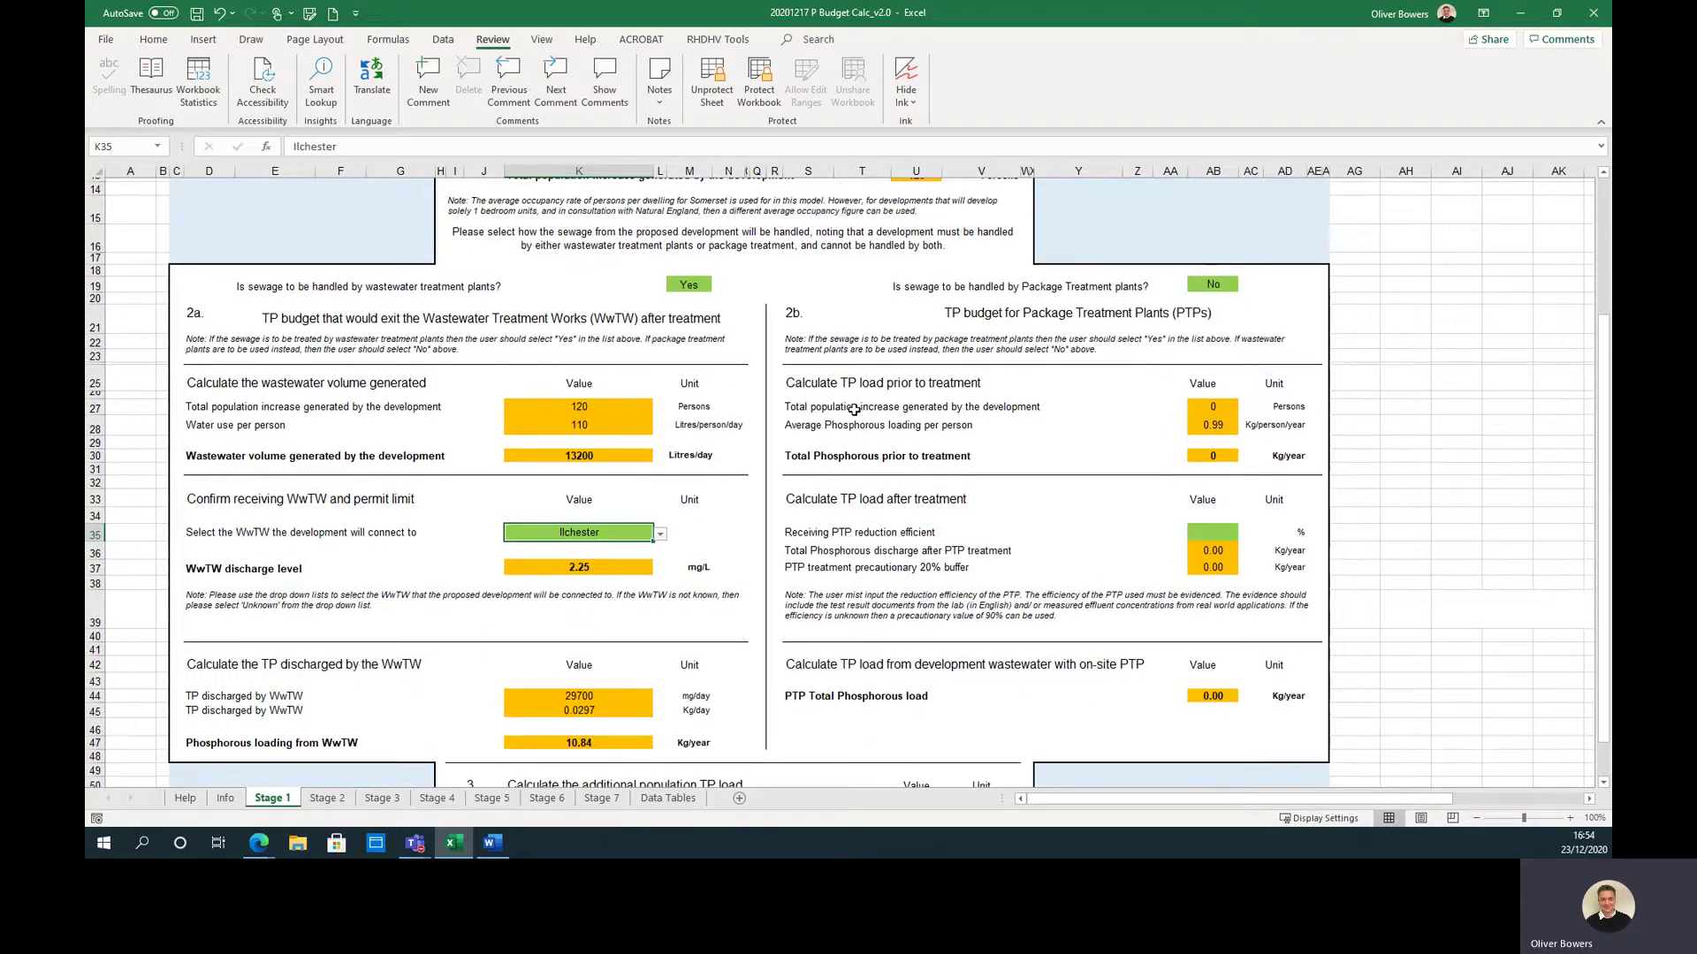
scroll(854, 409, "up", 1)
left_click(1213, 317)
left_click(1245, 317)
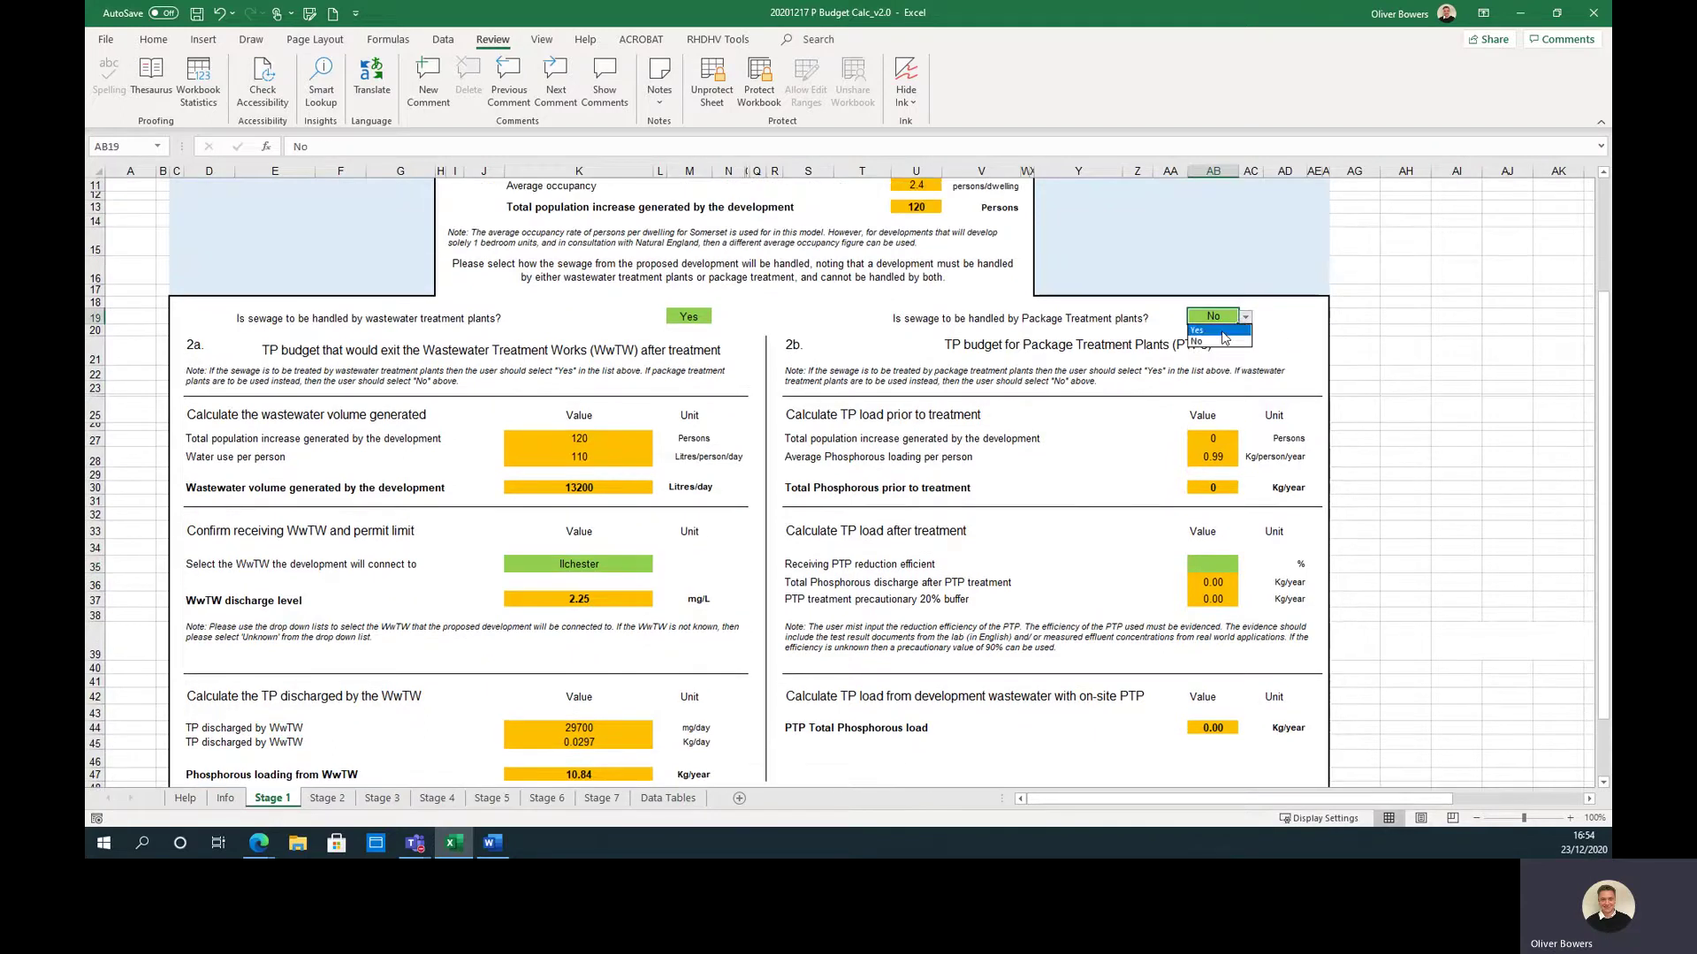
left_click(1223, 332)
left_click(688, 316)
left_click(719, 317)
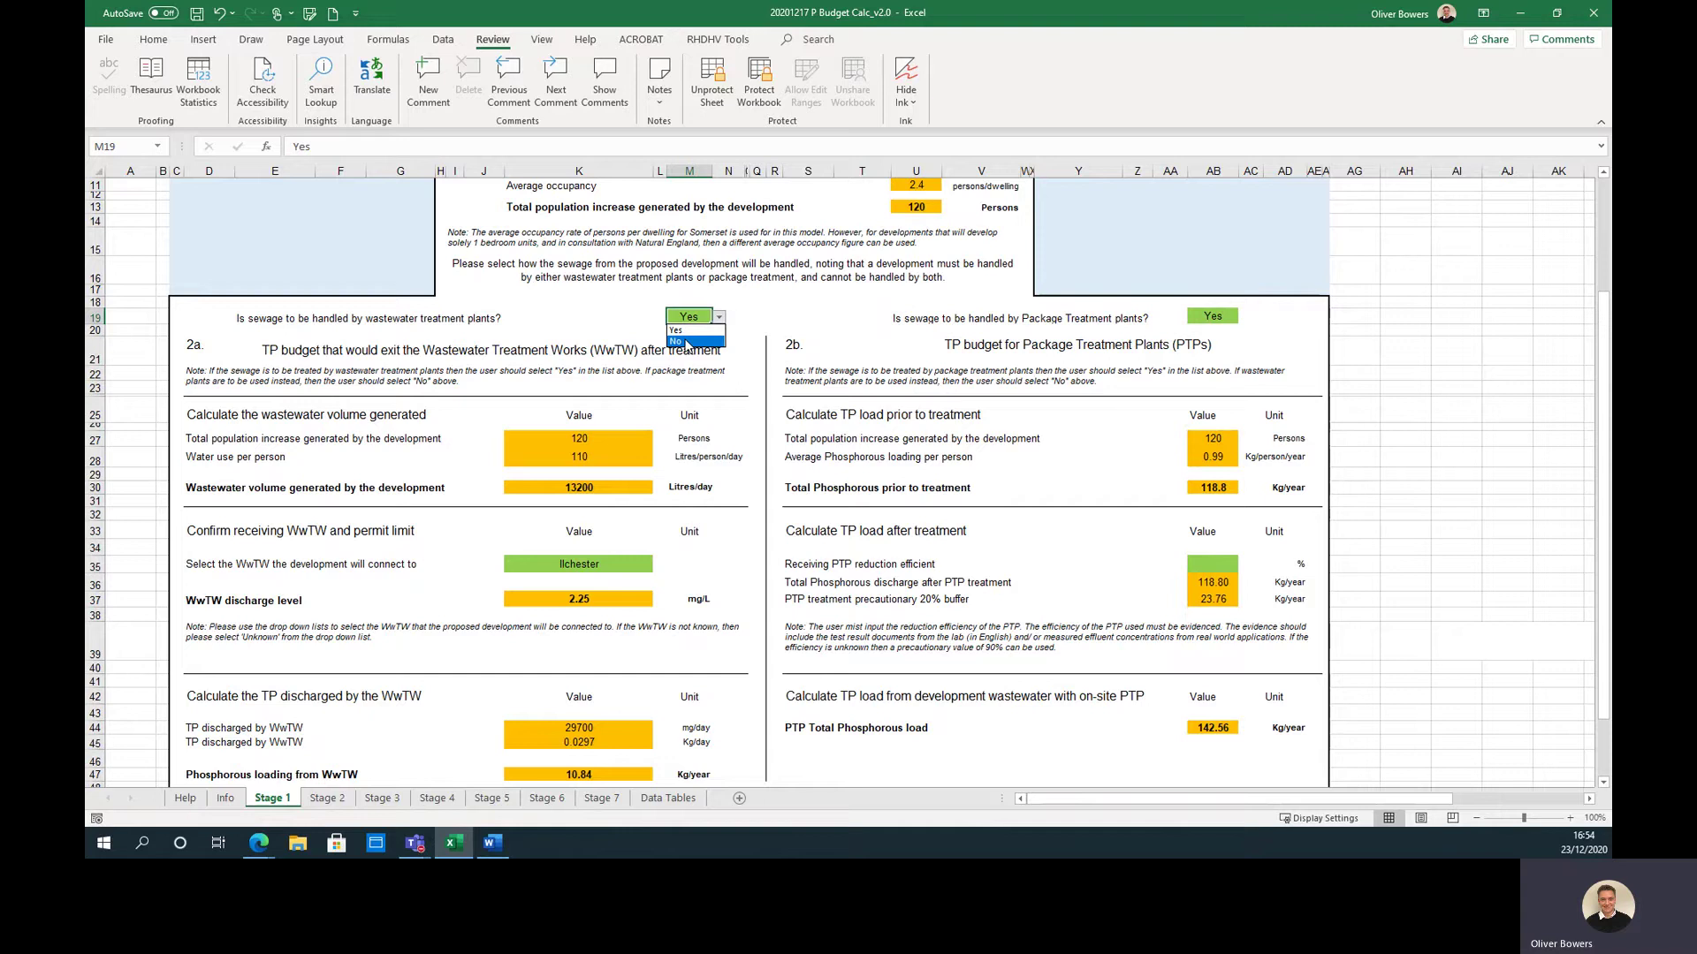
left_click(688, 342)
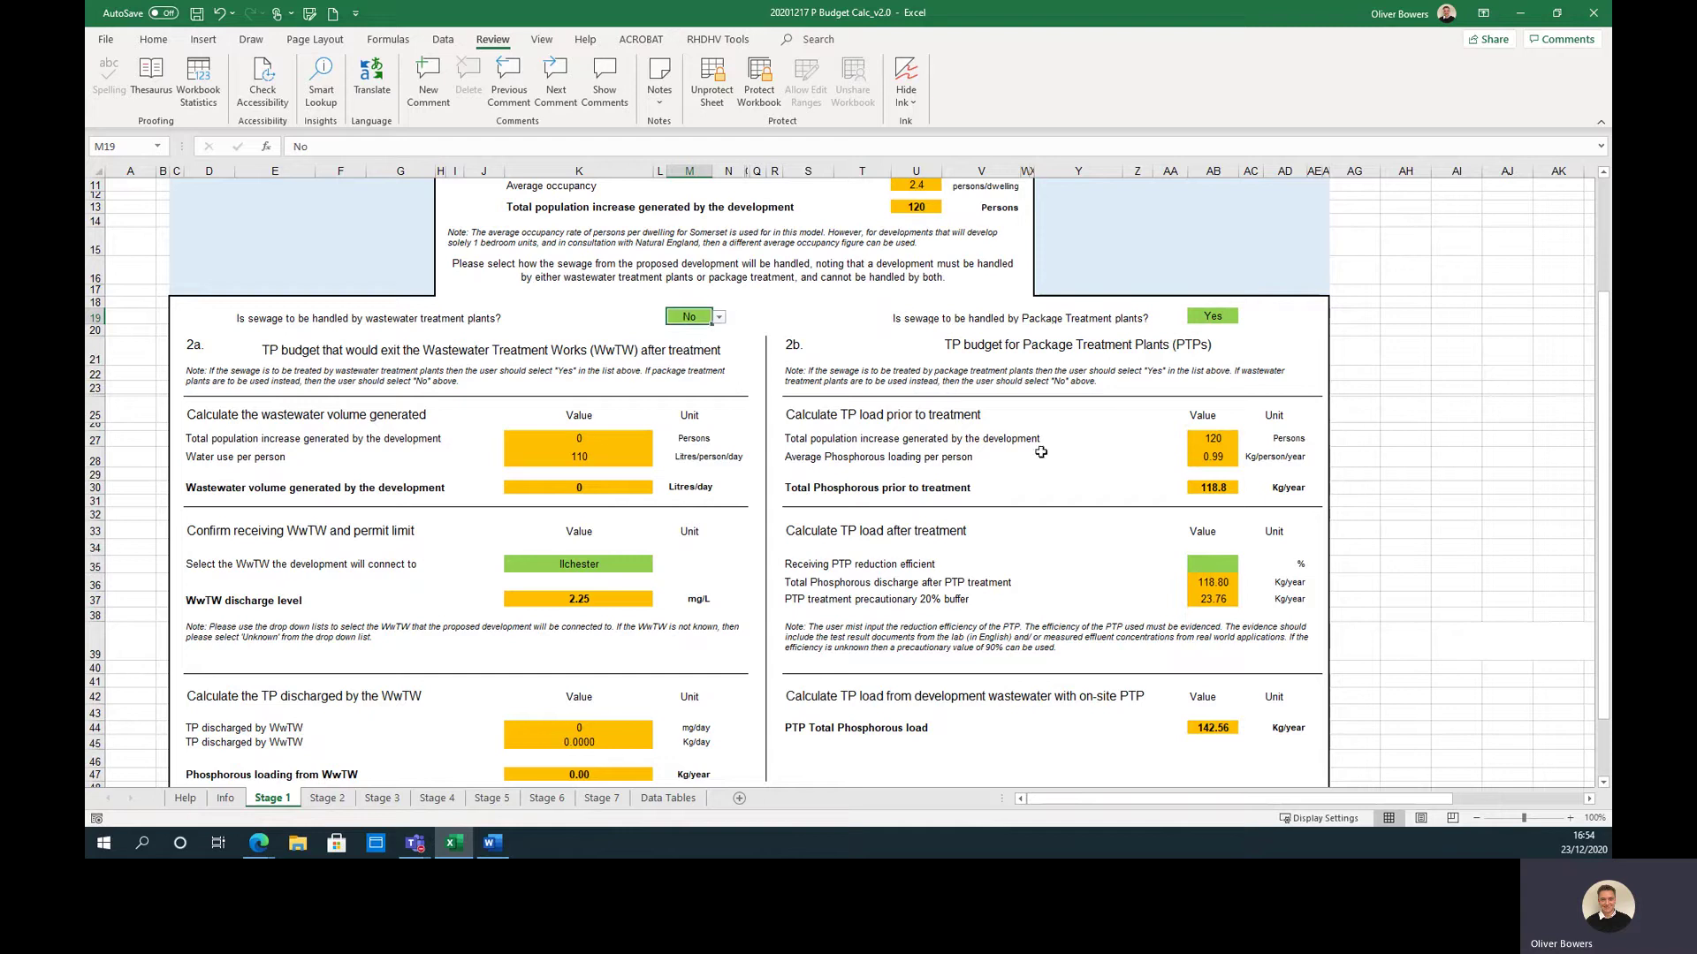
left_click(1208, 564)
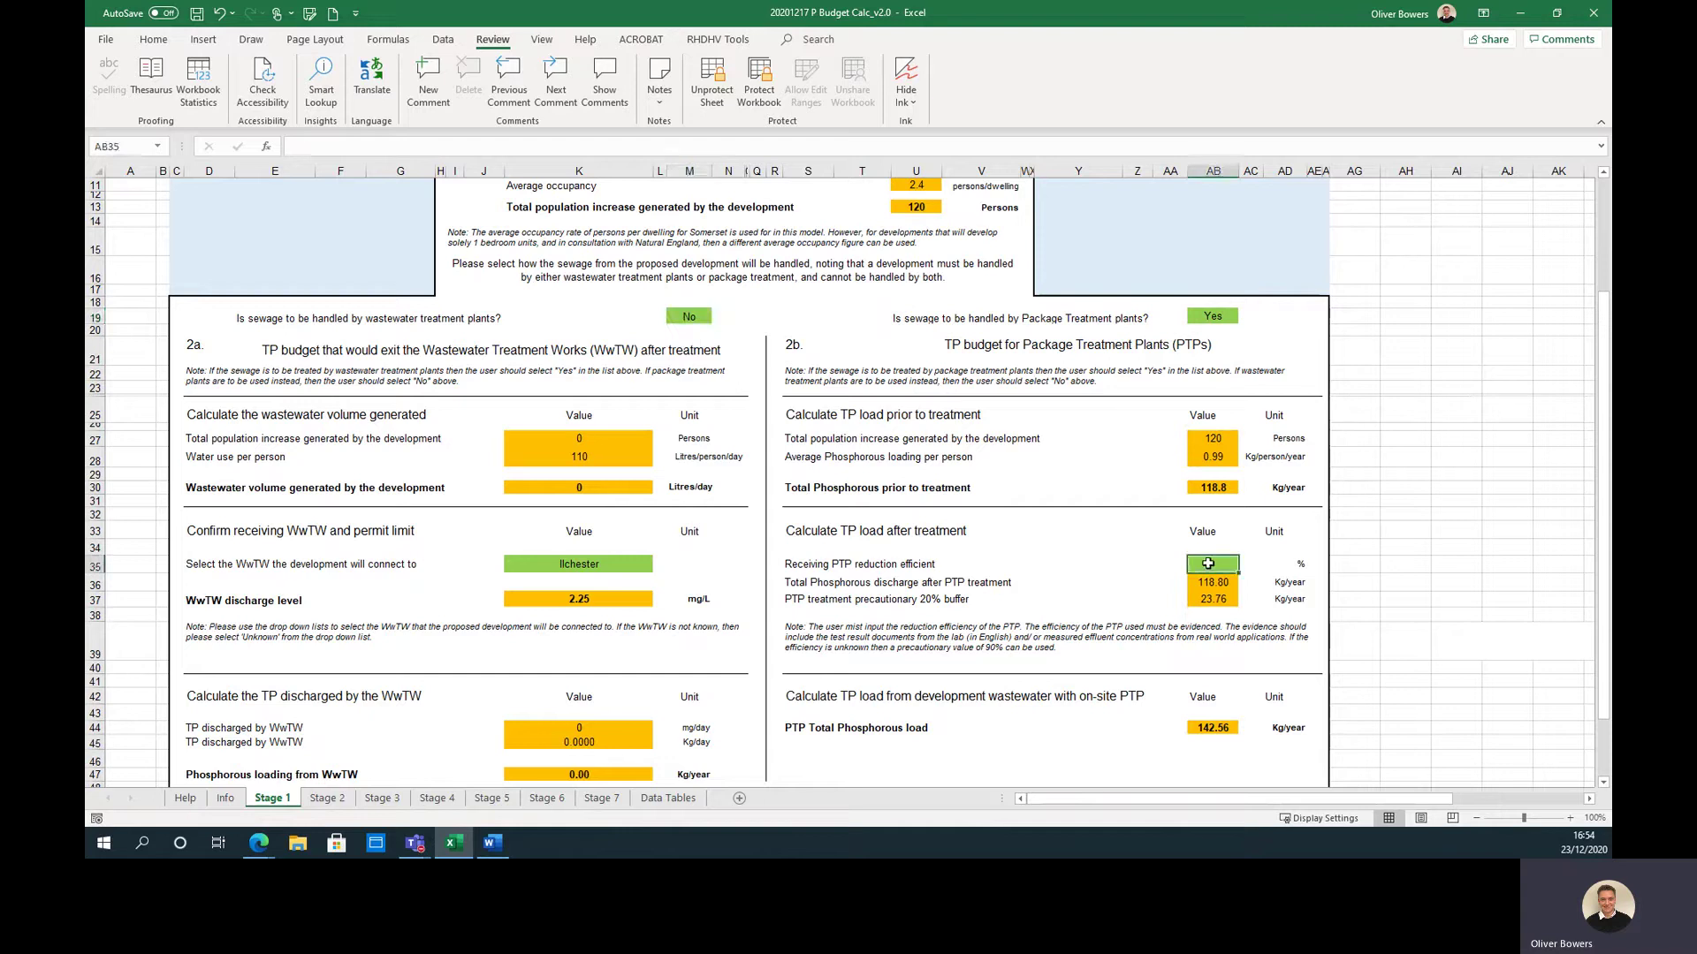
type("90")
key("Return")
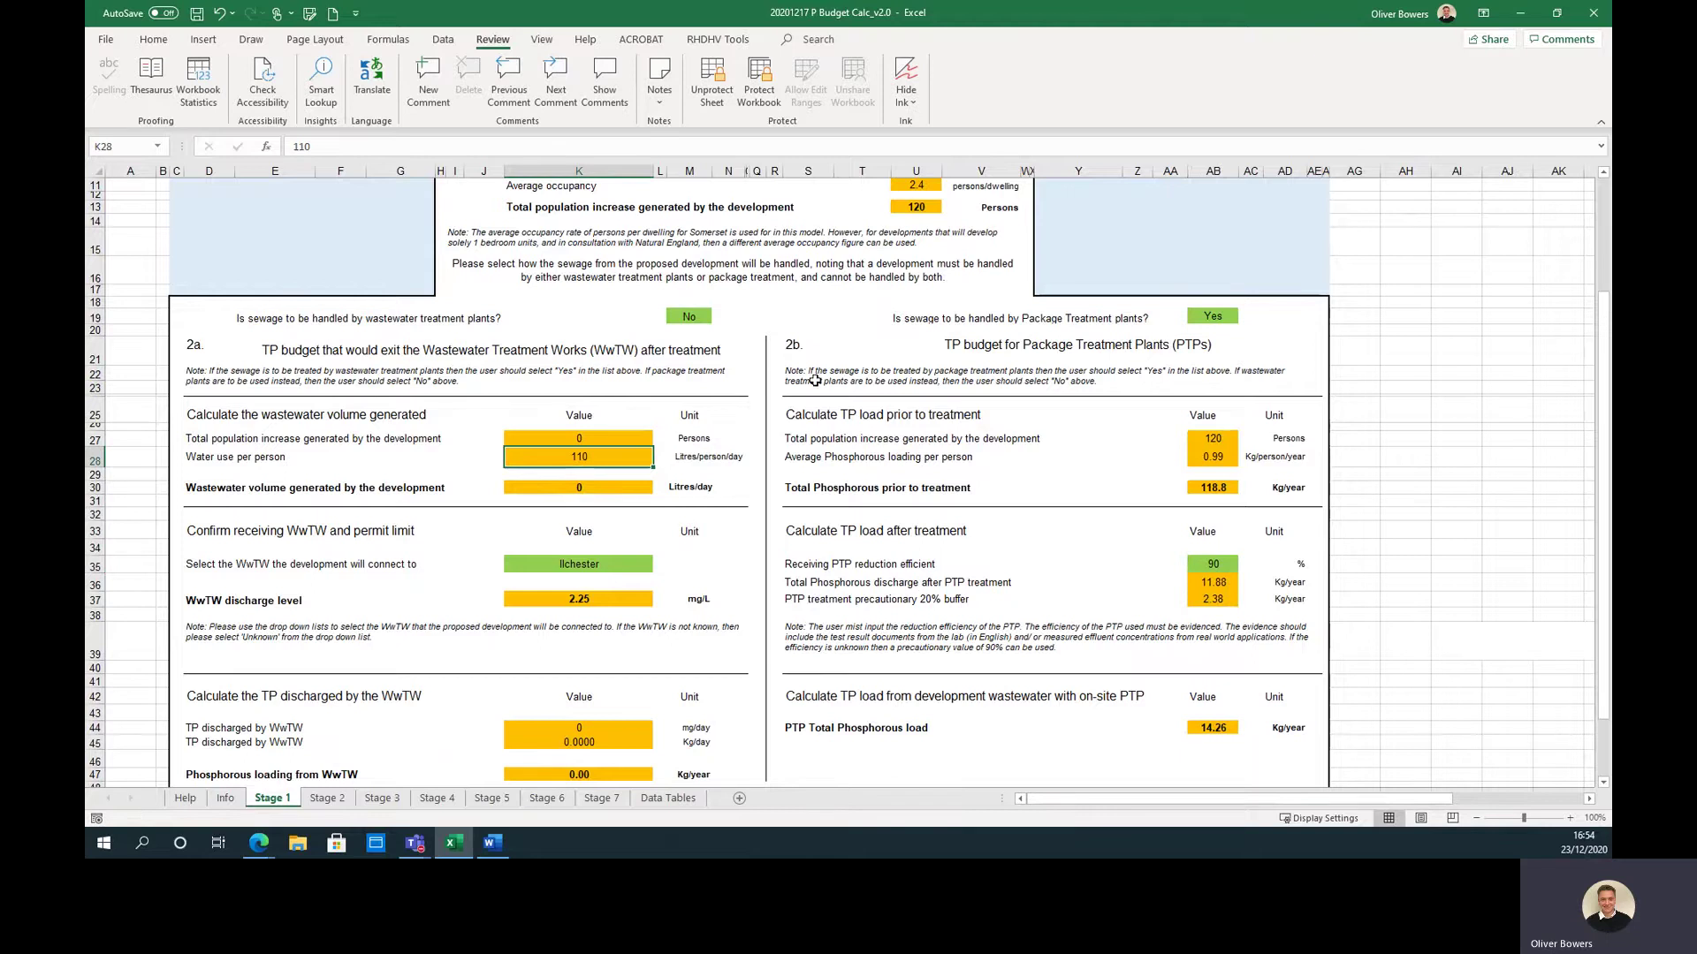
scroll(899, 438, "down", 2)
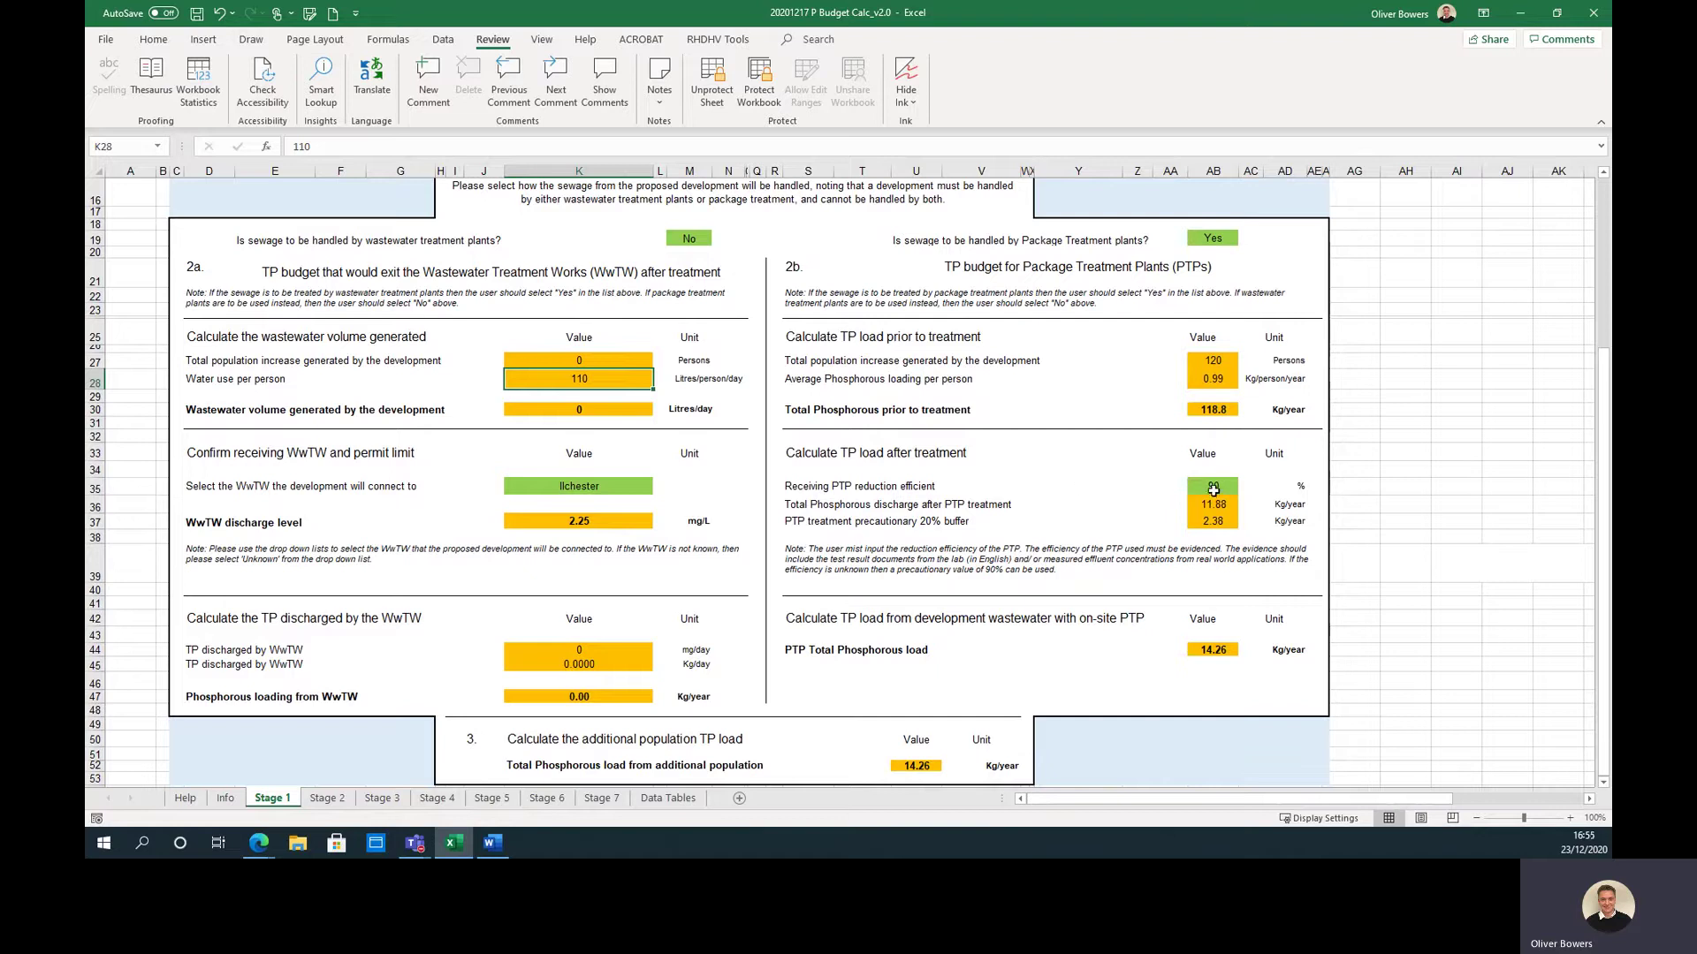
left_click(1226, 237)
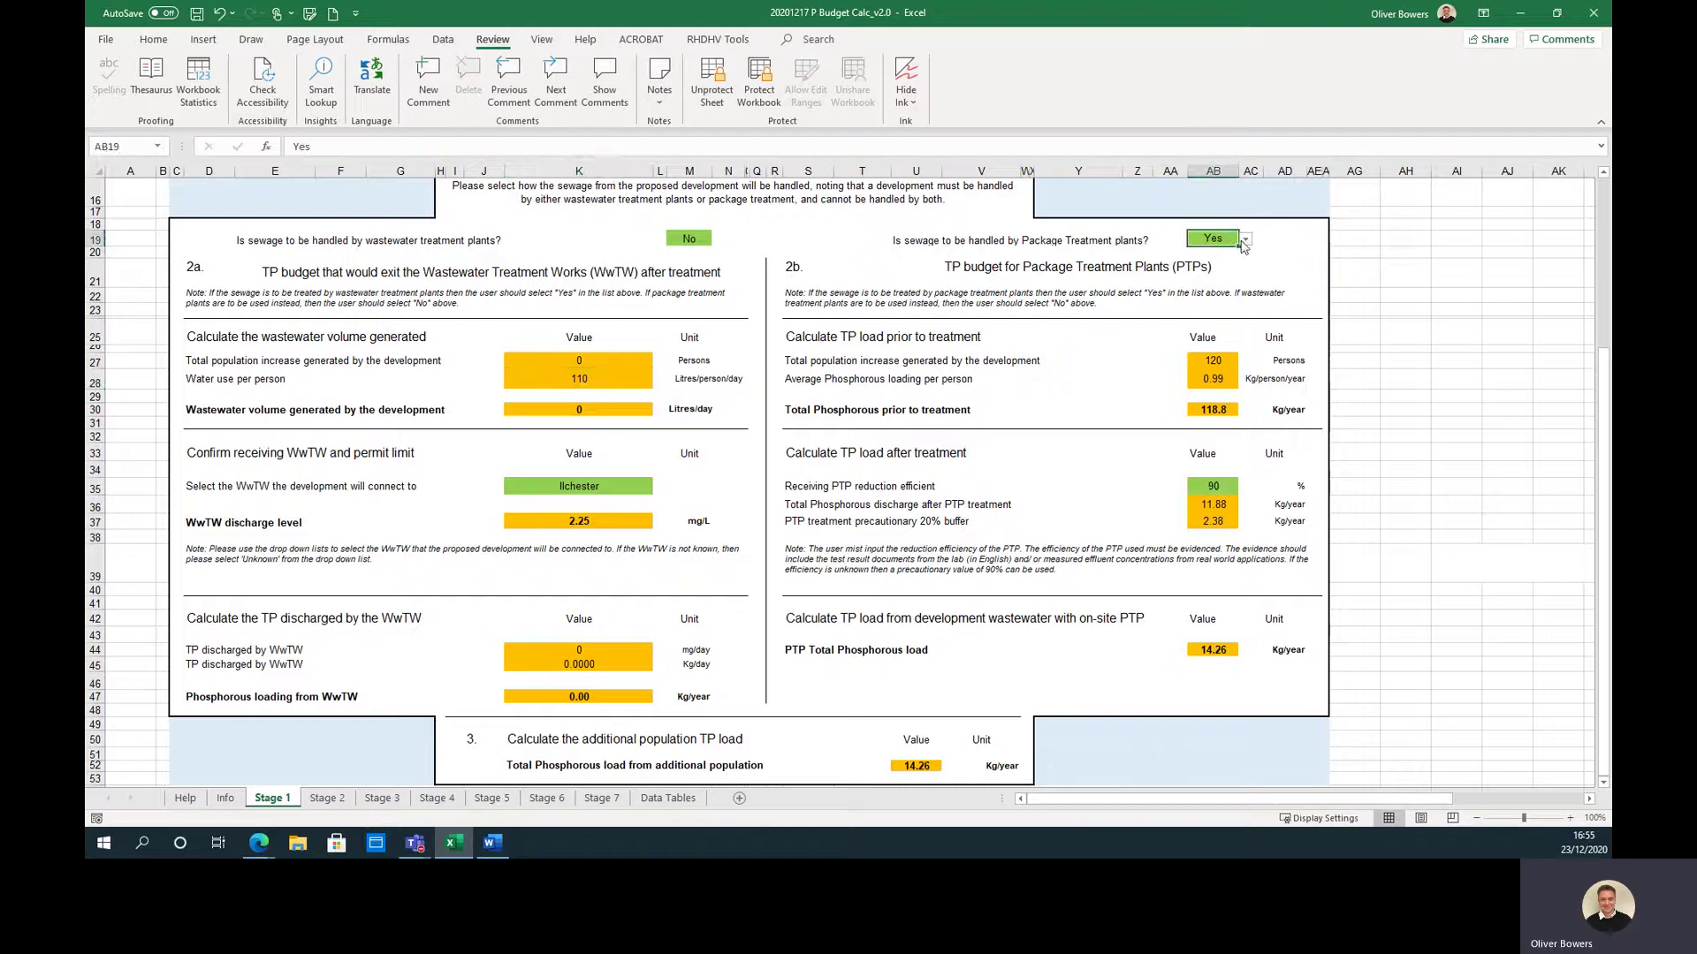
left_click(1245, 238)
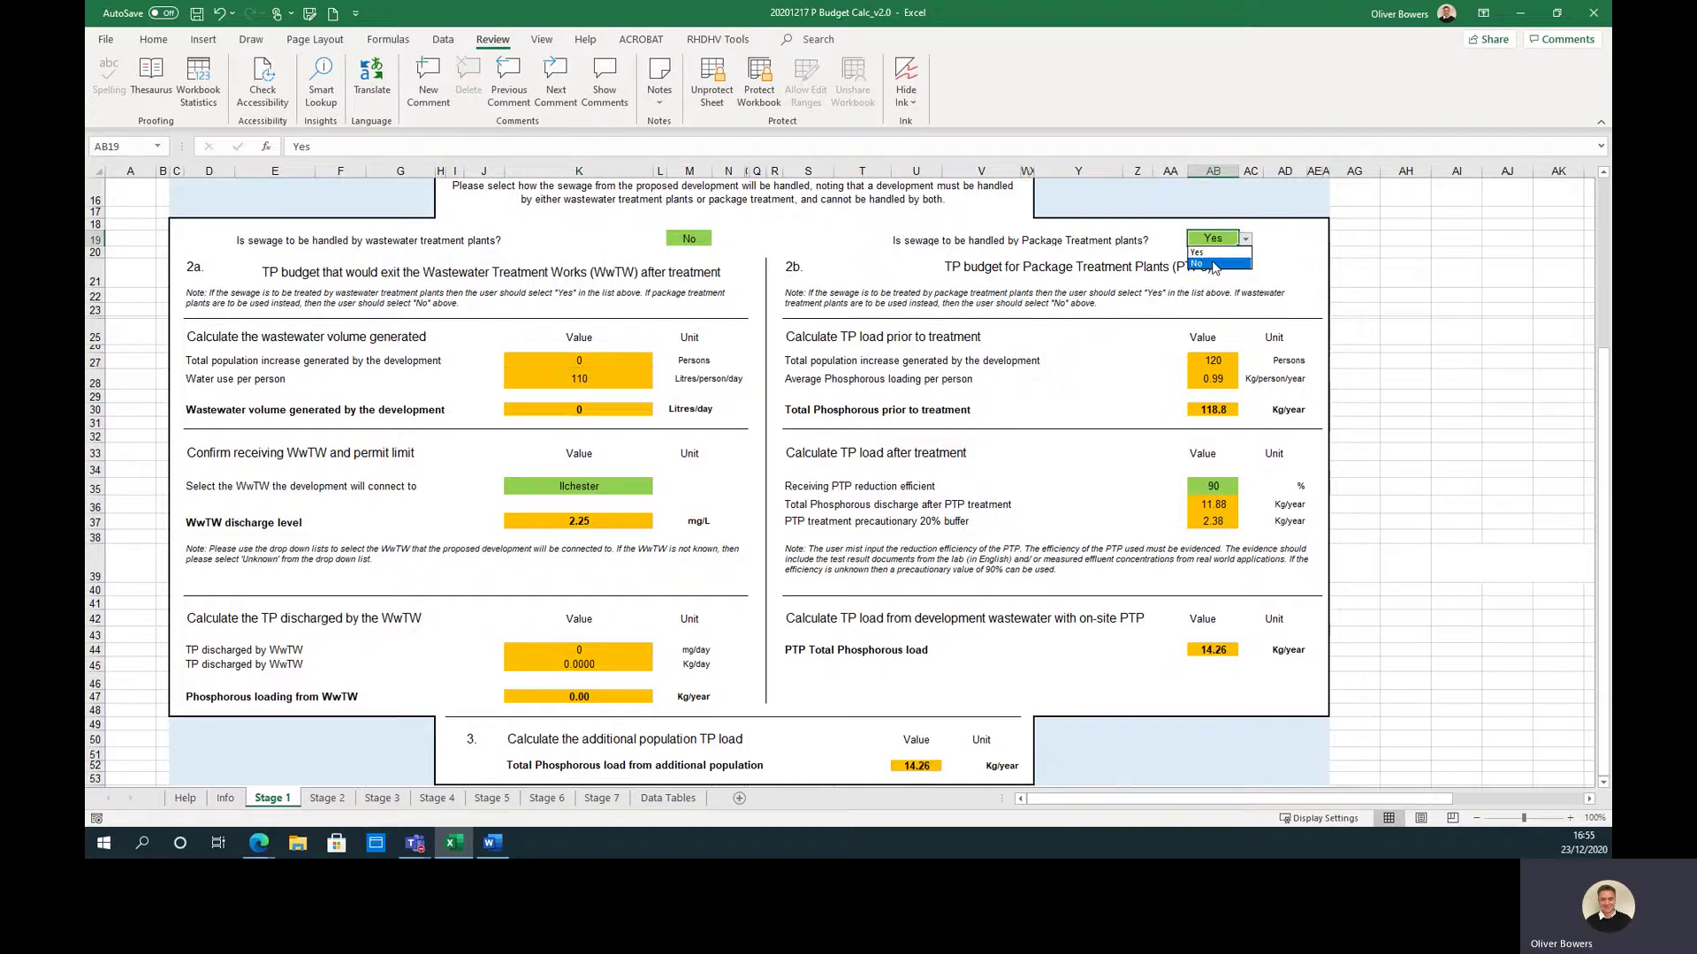
left_click(1214, 265)
left_click(706, 237)
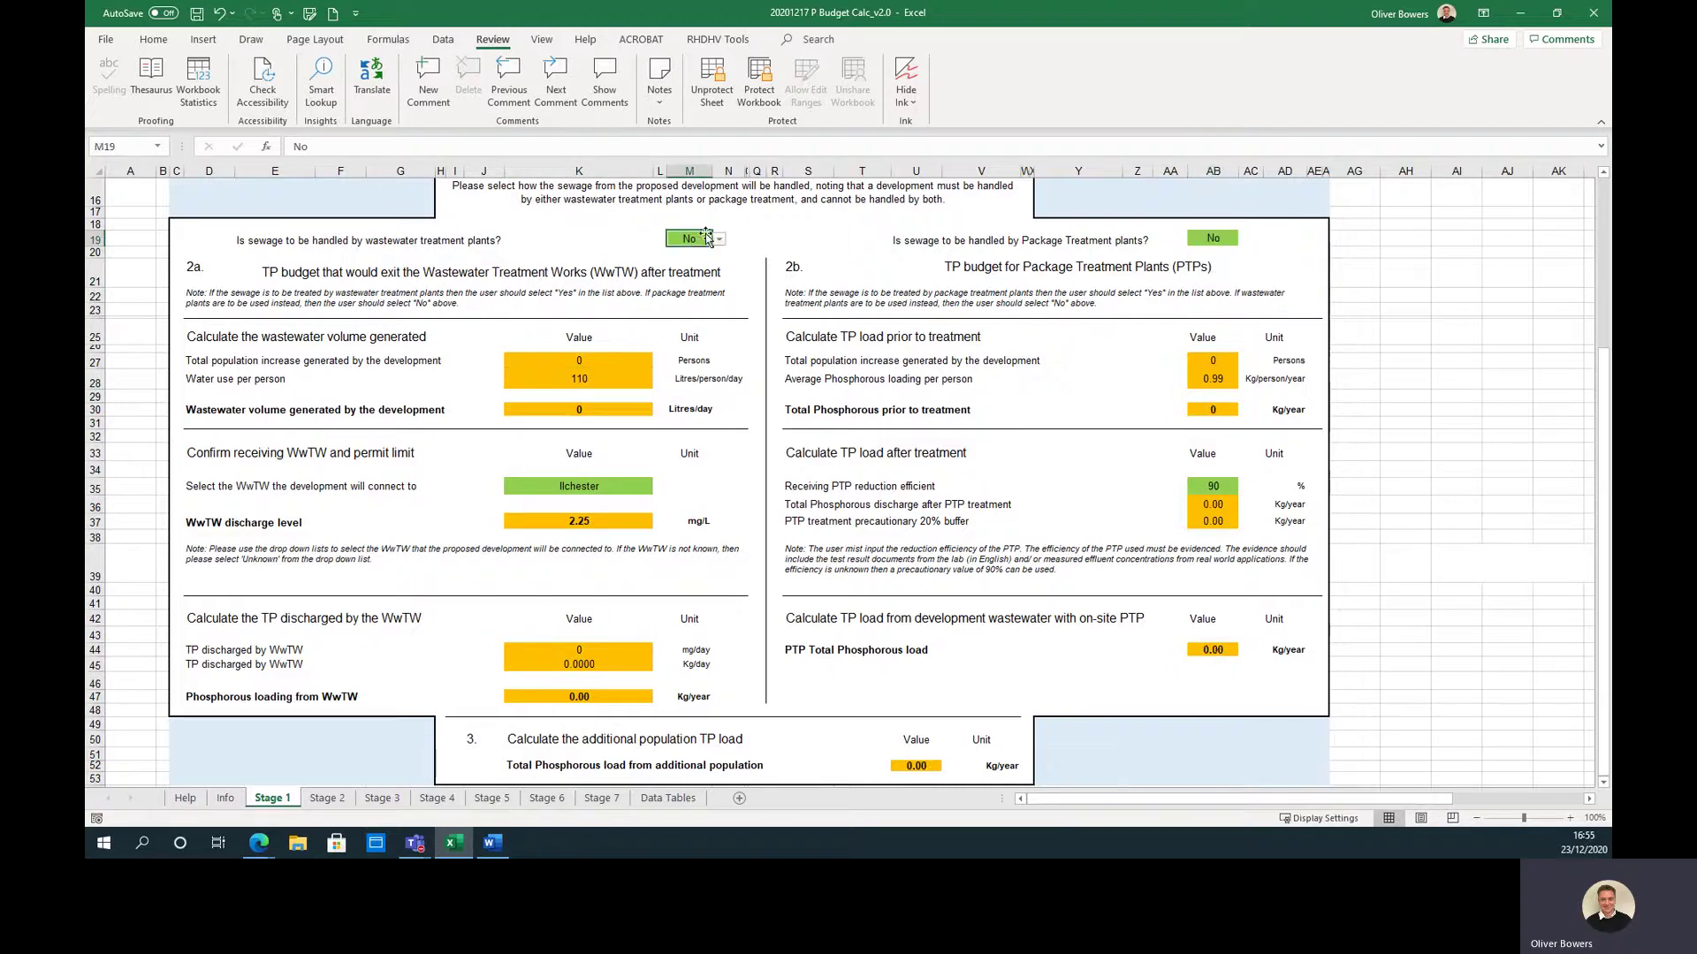
left_click(719, 238)
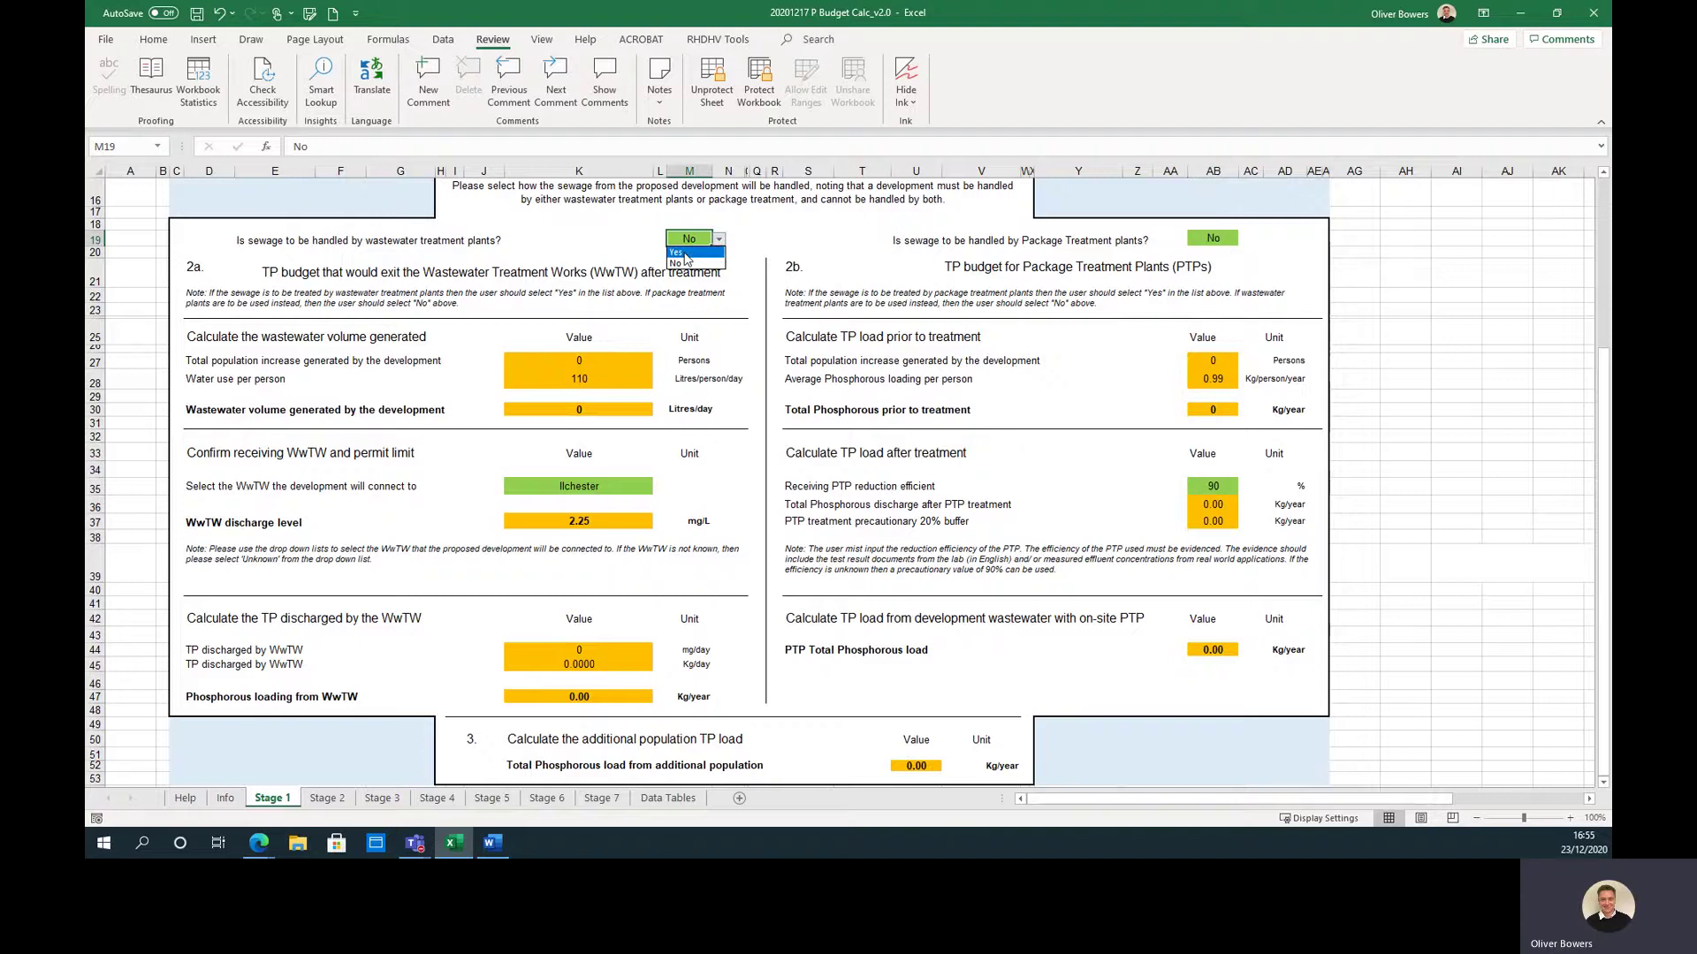
left_click(684, 253)
left_click(1227, 487)
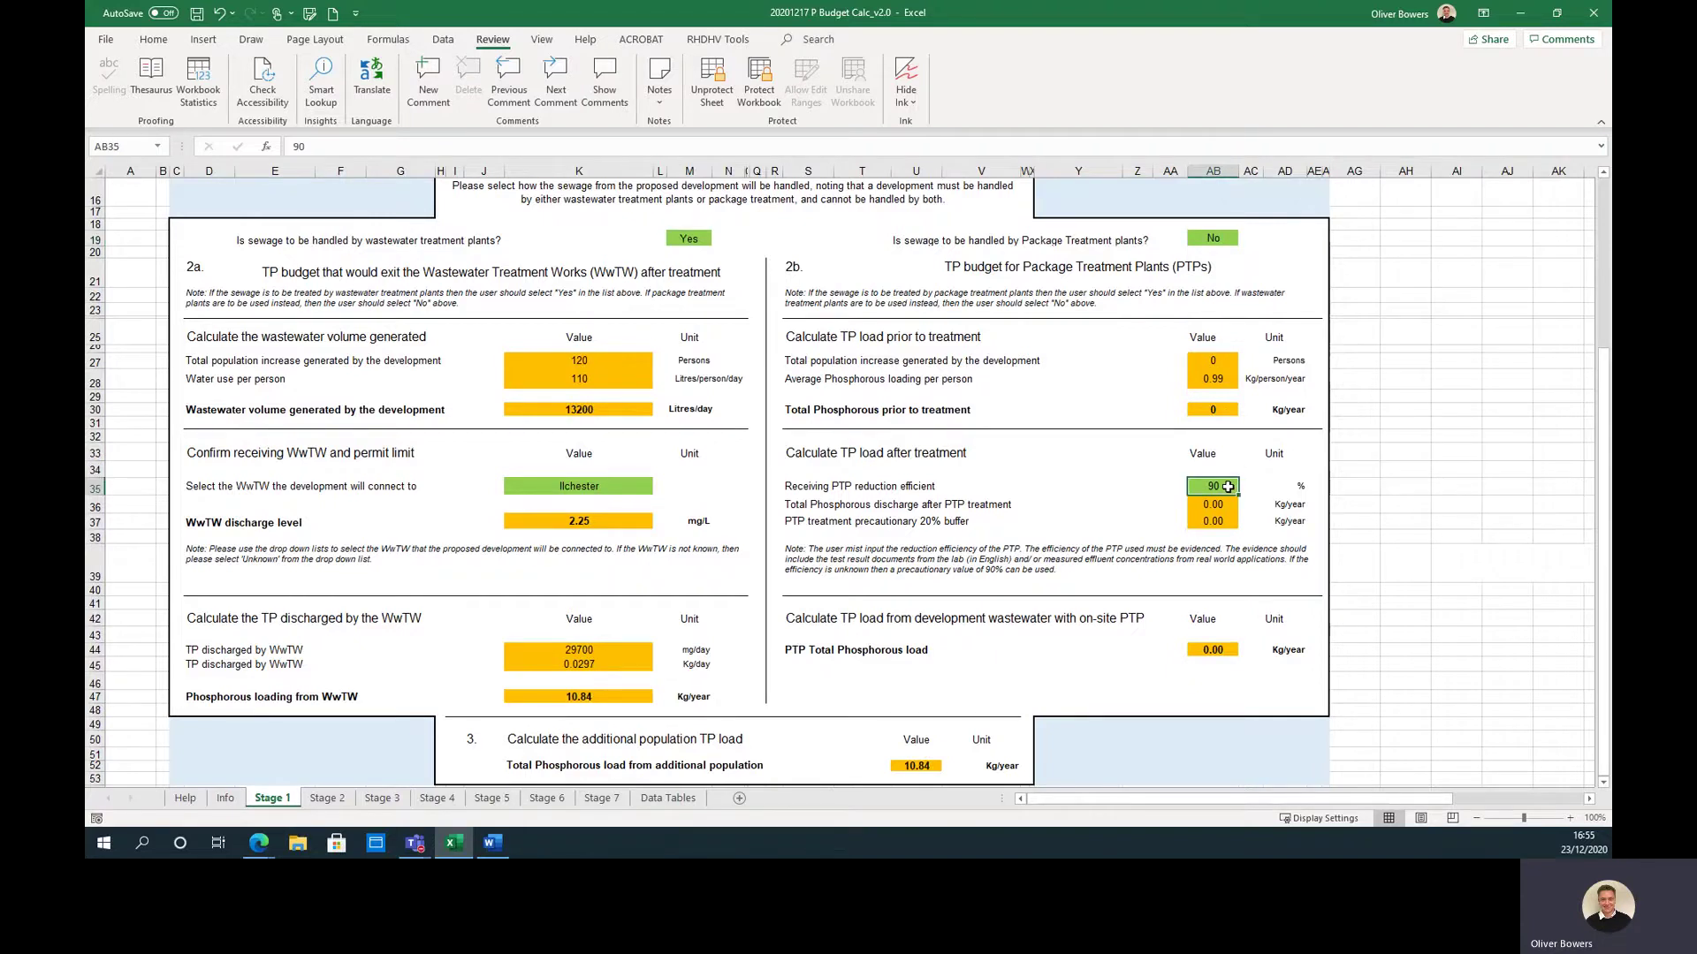
key("Delete")
scroll(812, 473, "down", 2)
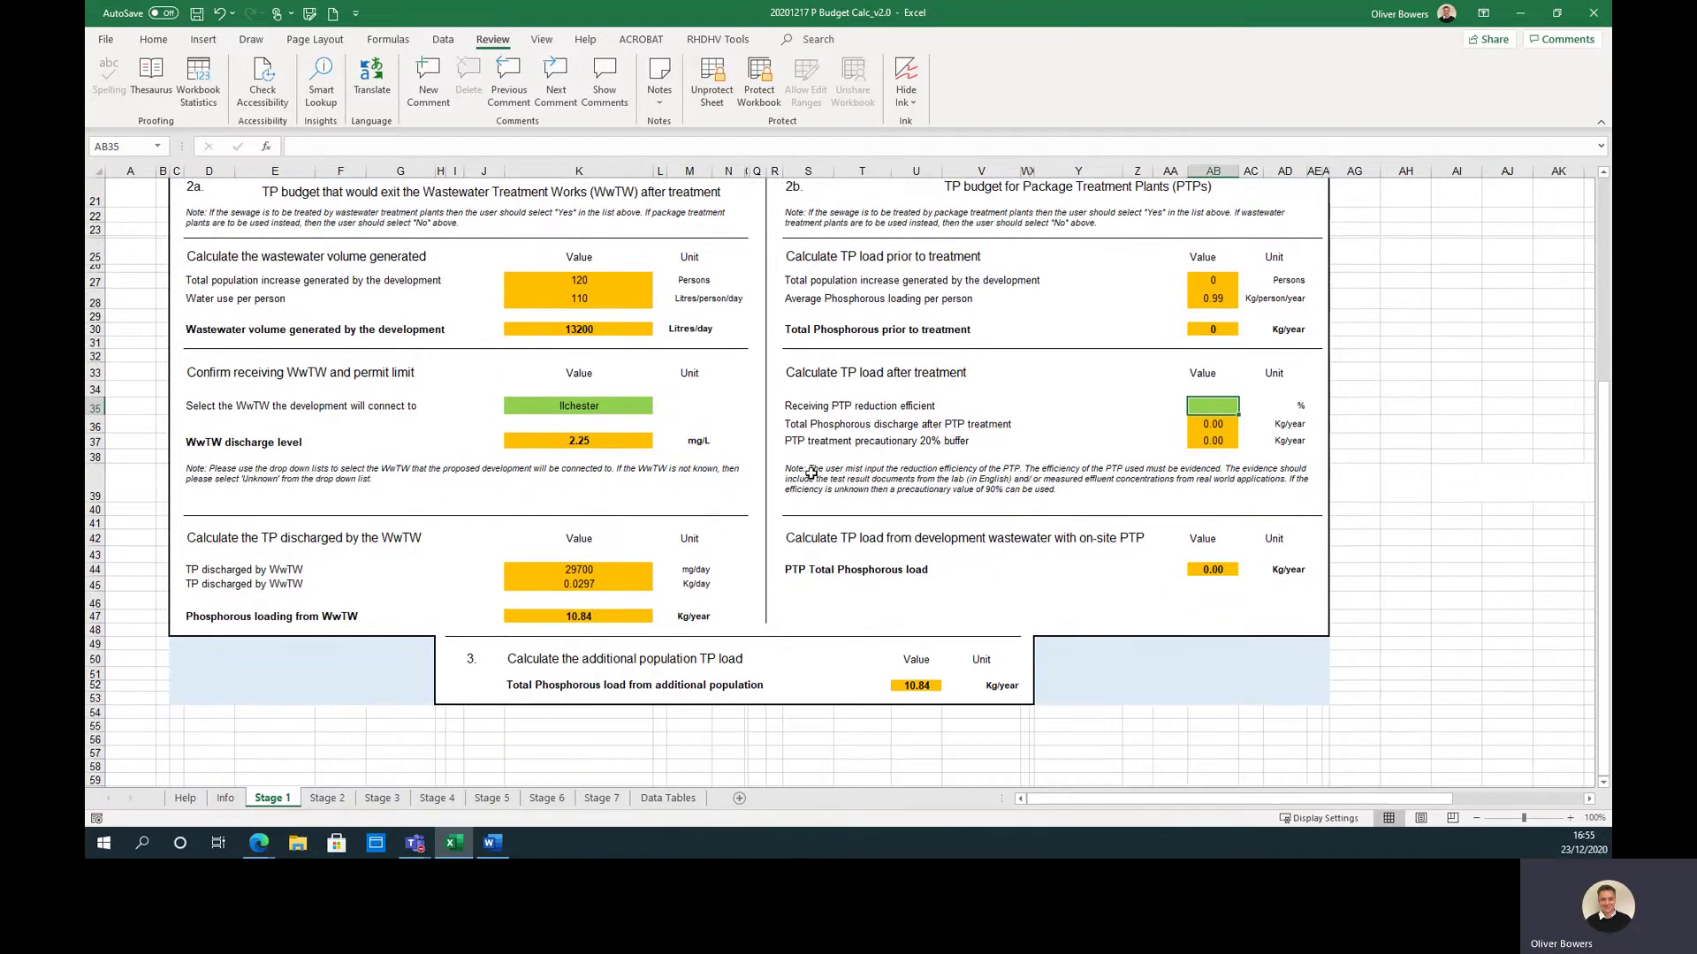
scroll(811, 473, "down", 2)
scroll(758, 625, "up", 2)
- Follow Stage 2's soil drainage note to the Help criteria table and open the Soilscapes website
left_click(328, 799)
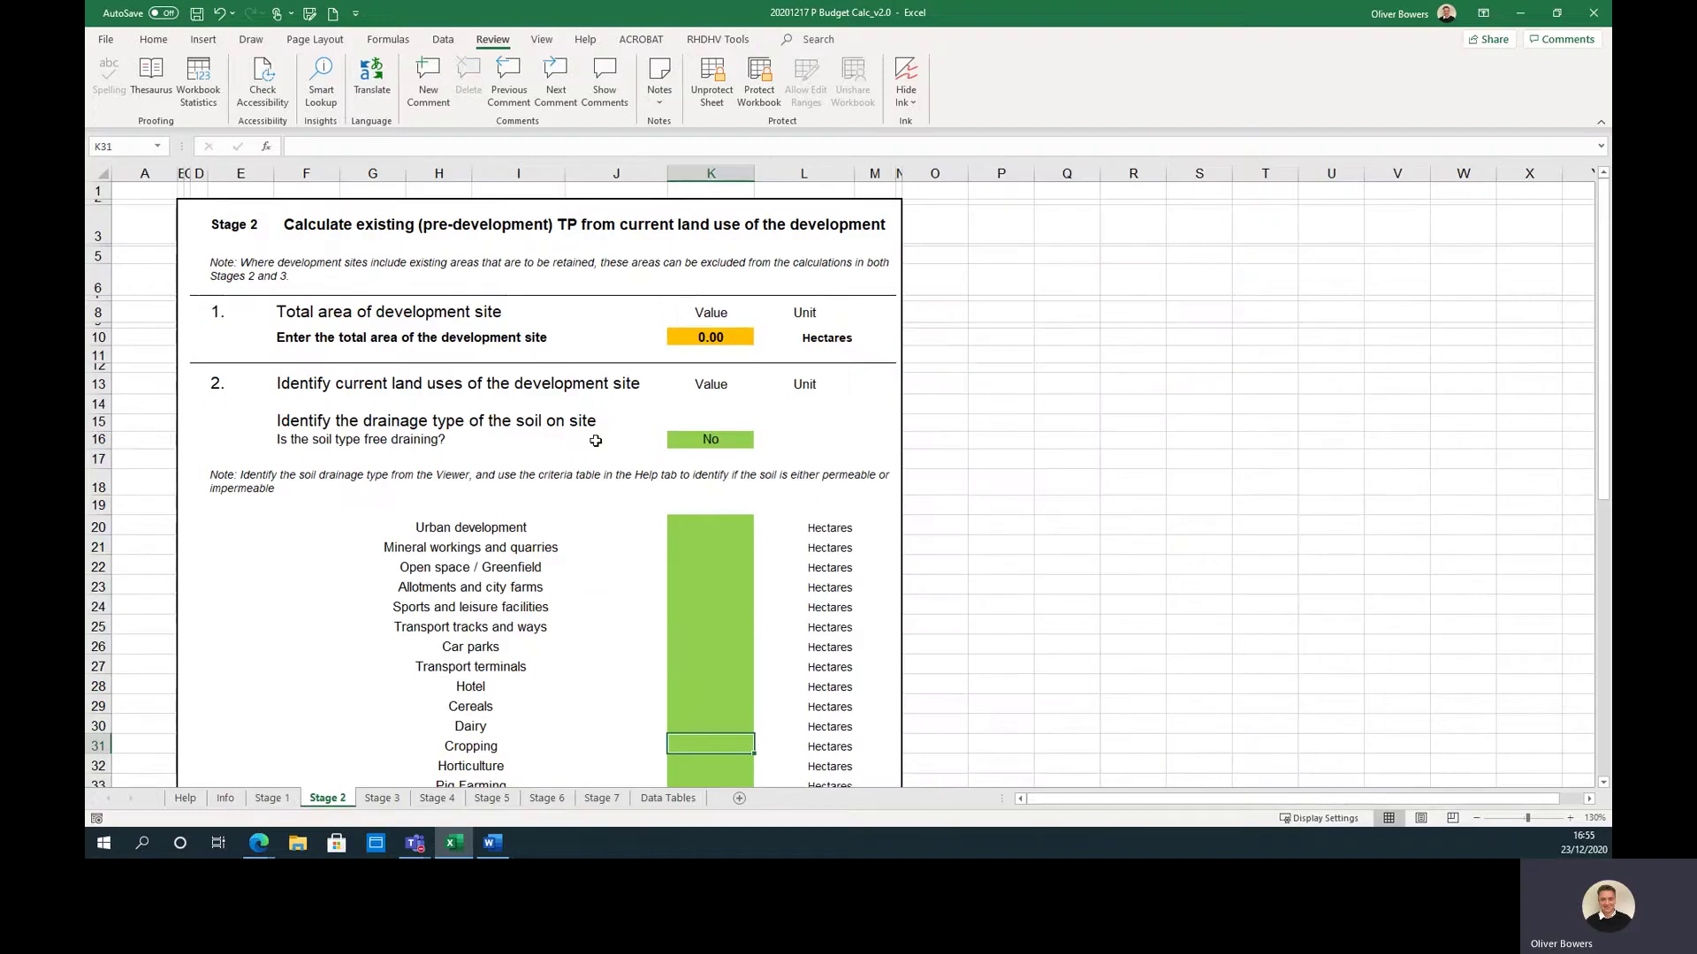
left_click(258, 477)
left_click(258, 474)
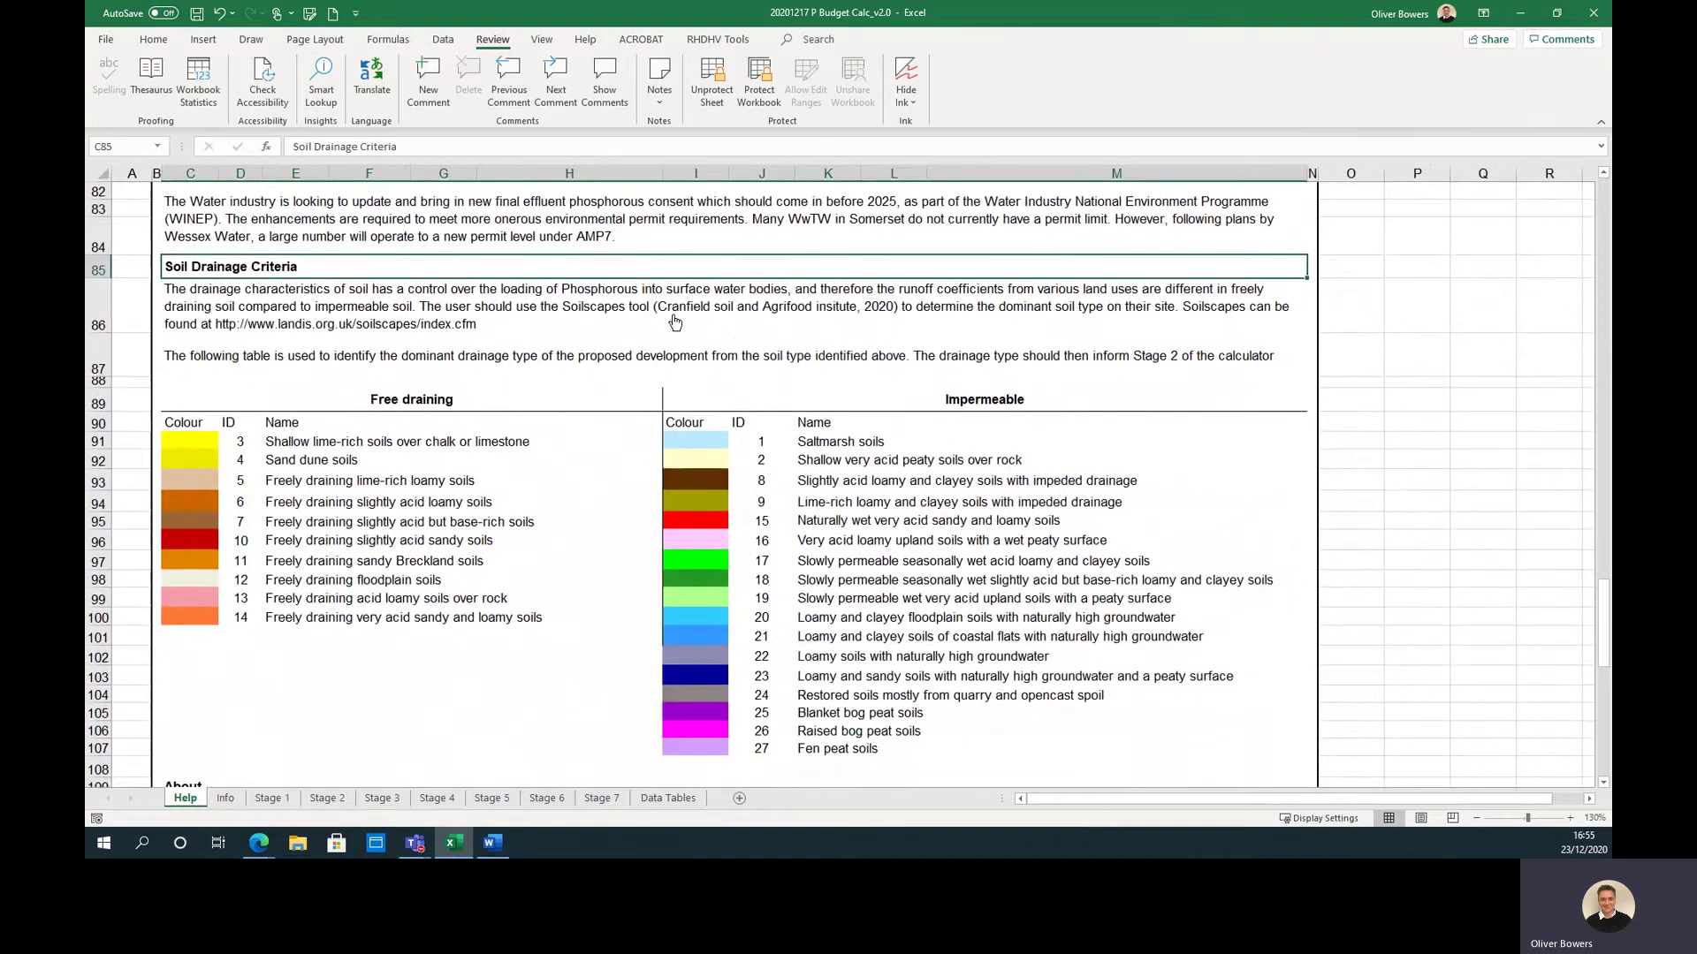
left_click(598, 315)
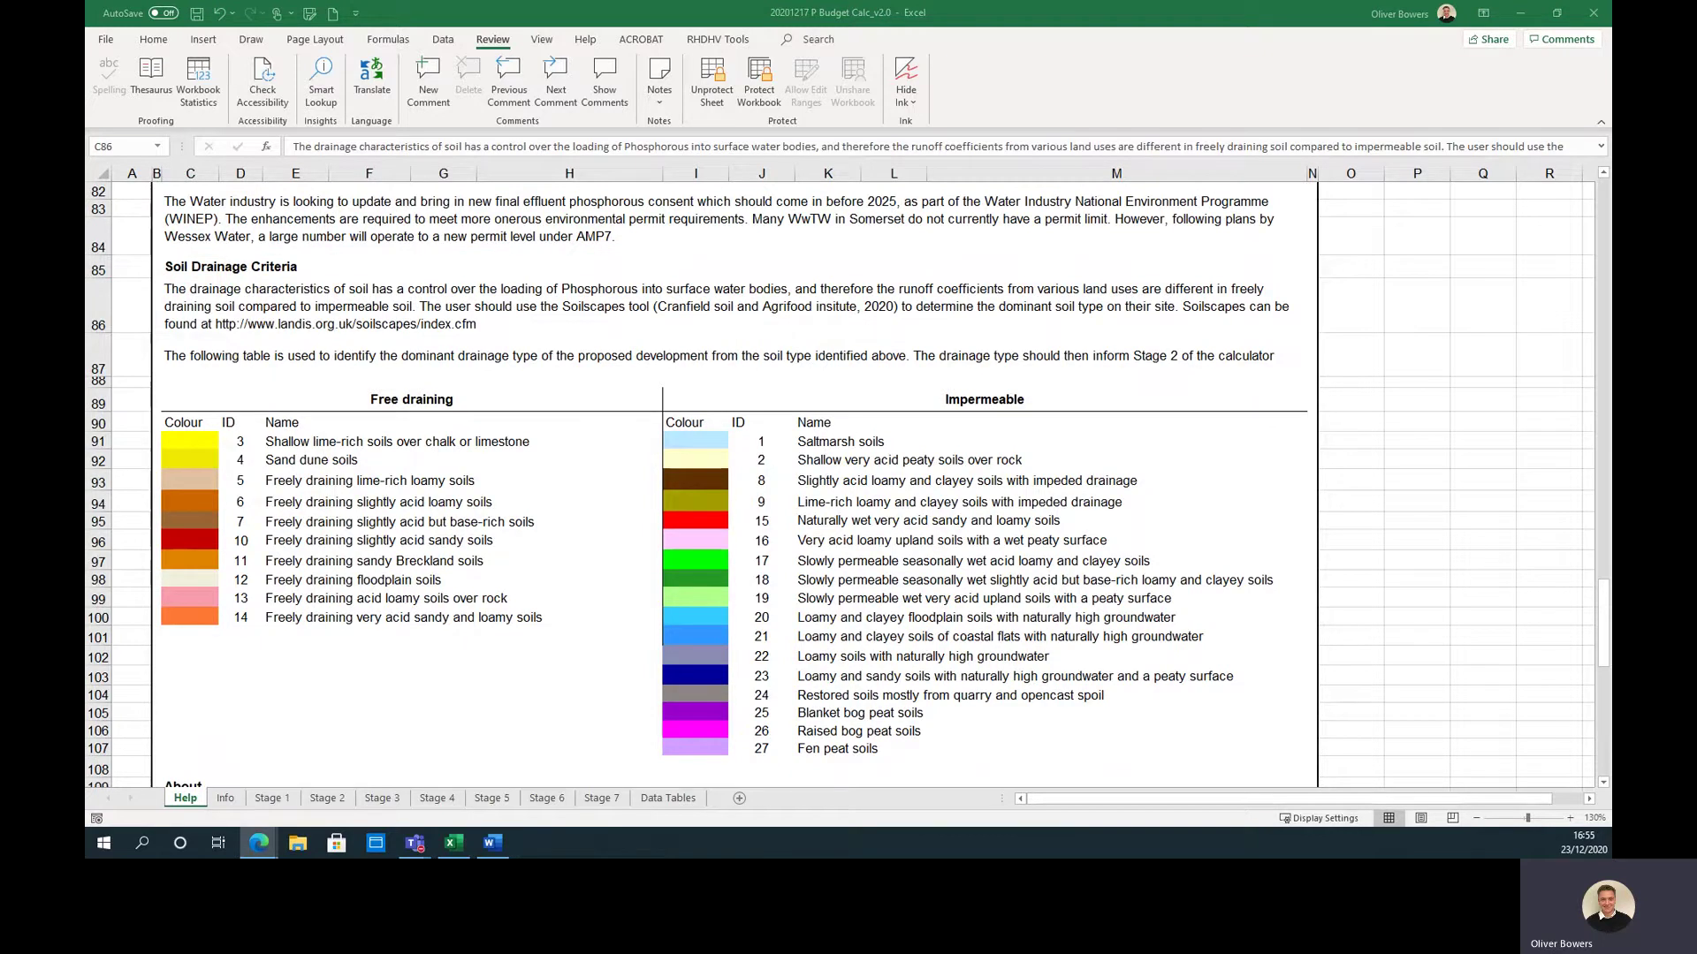
left_click(425, 104)
- Locate the site on the Soilscapes map, read Soilscape 8 with impeded drainage, and minimise the browser
key("alt+Tab")
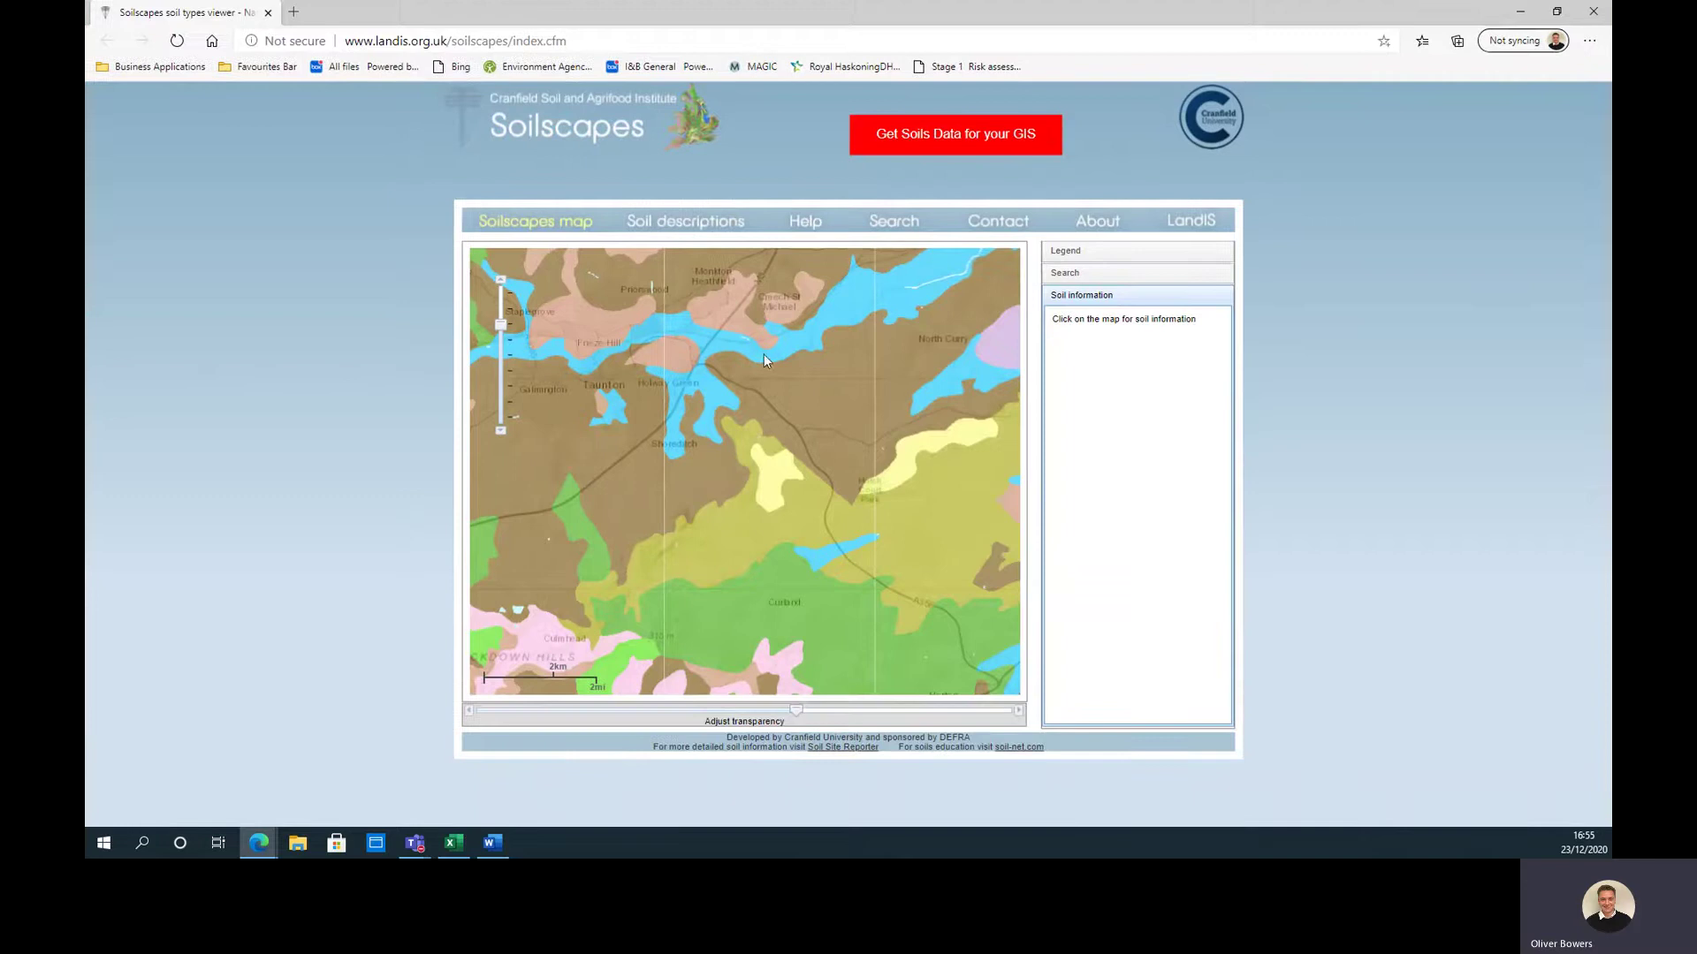
left_click_drag(583, 442, 718, 449)
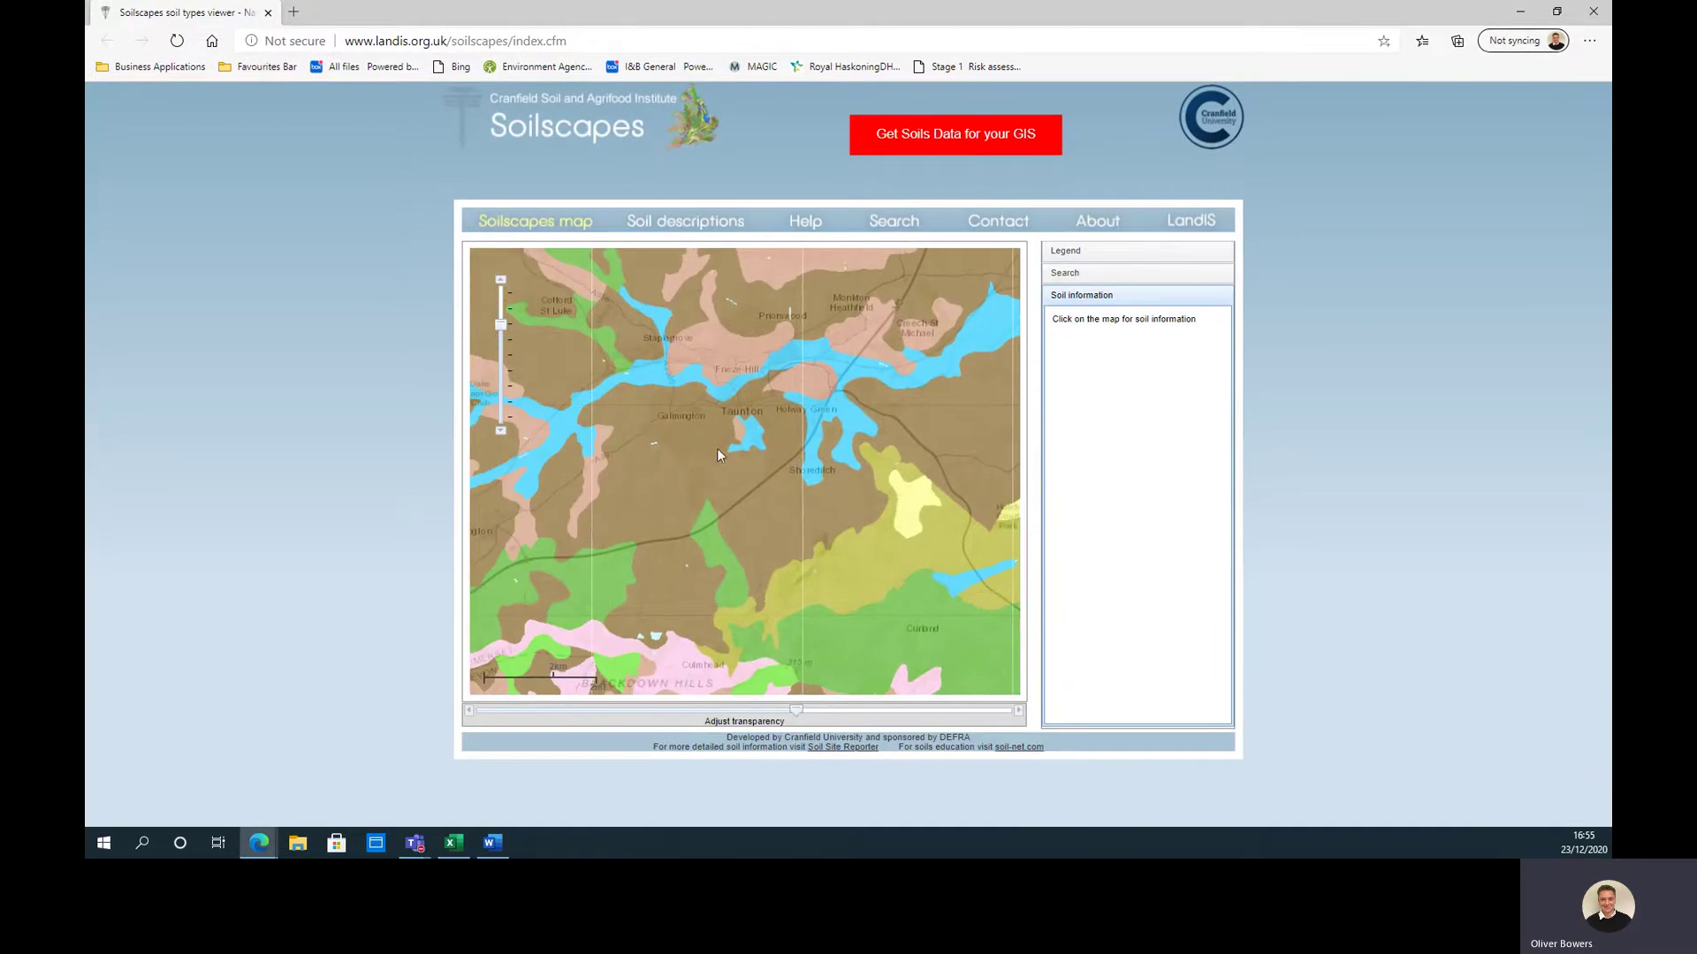
left_click(698, 442)
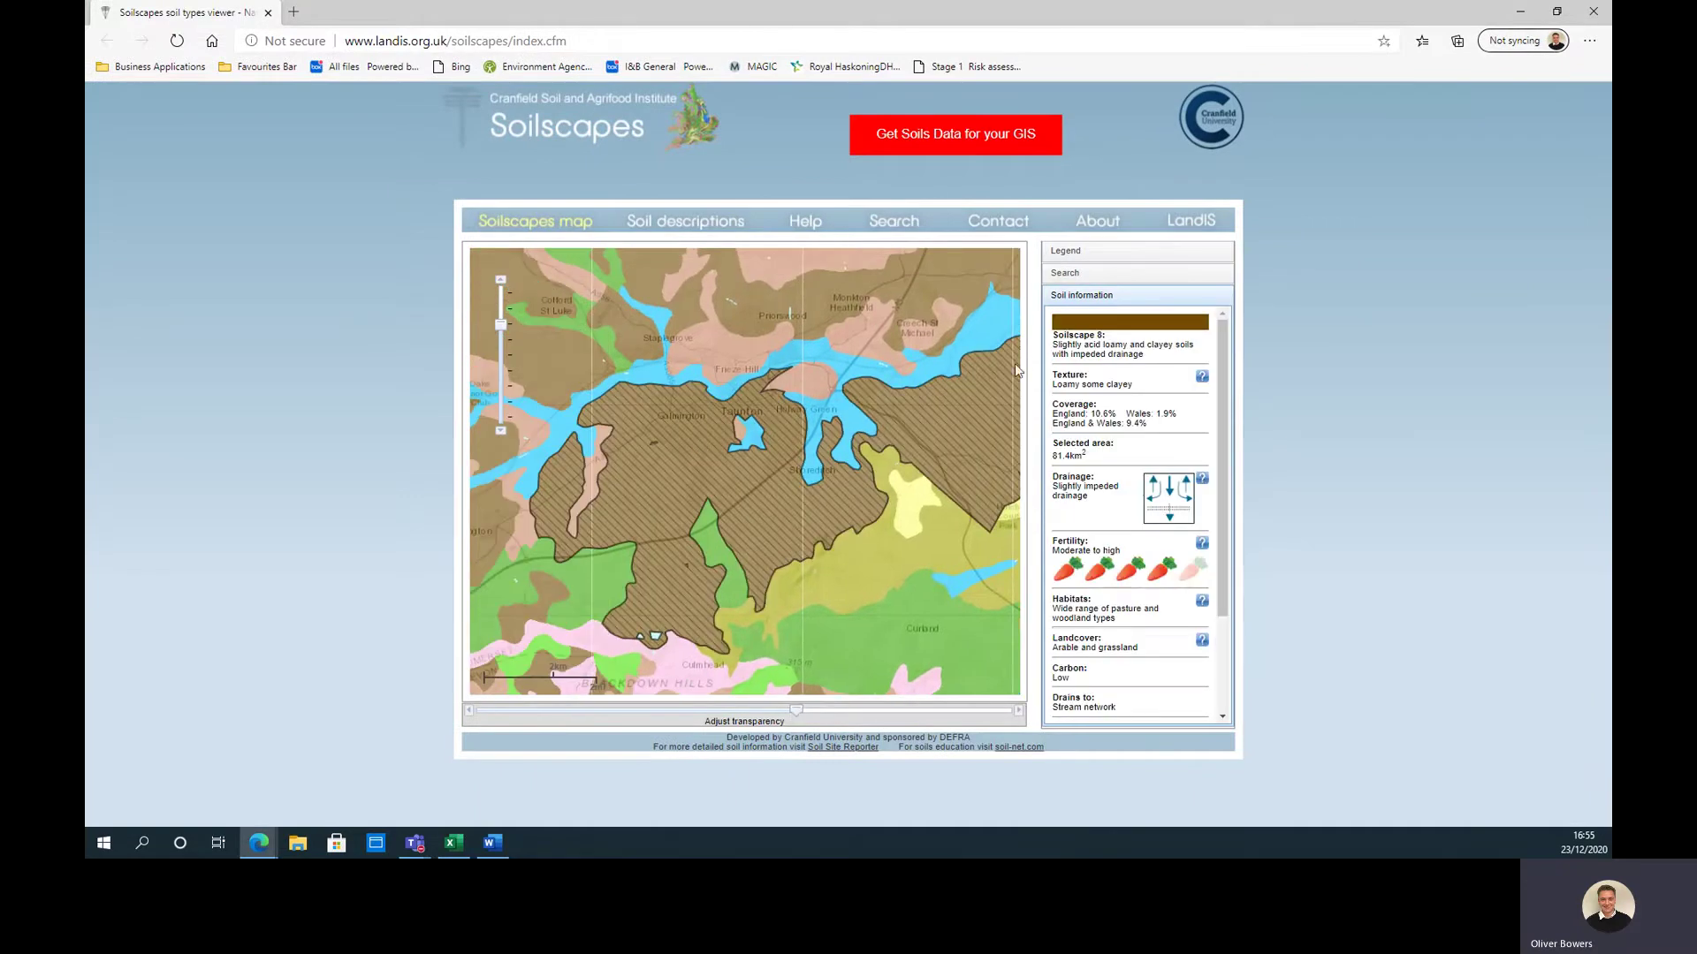
left_click(1517, 18)
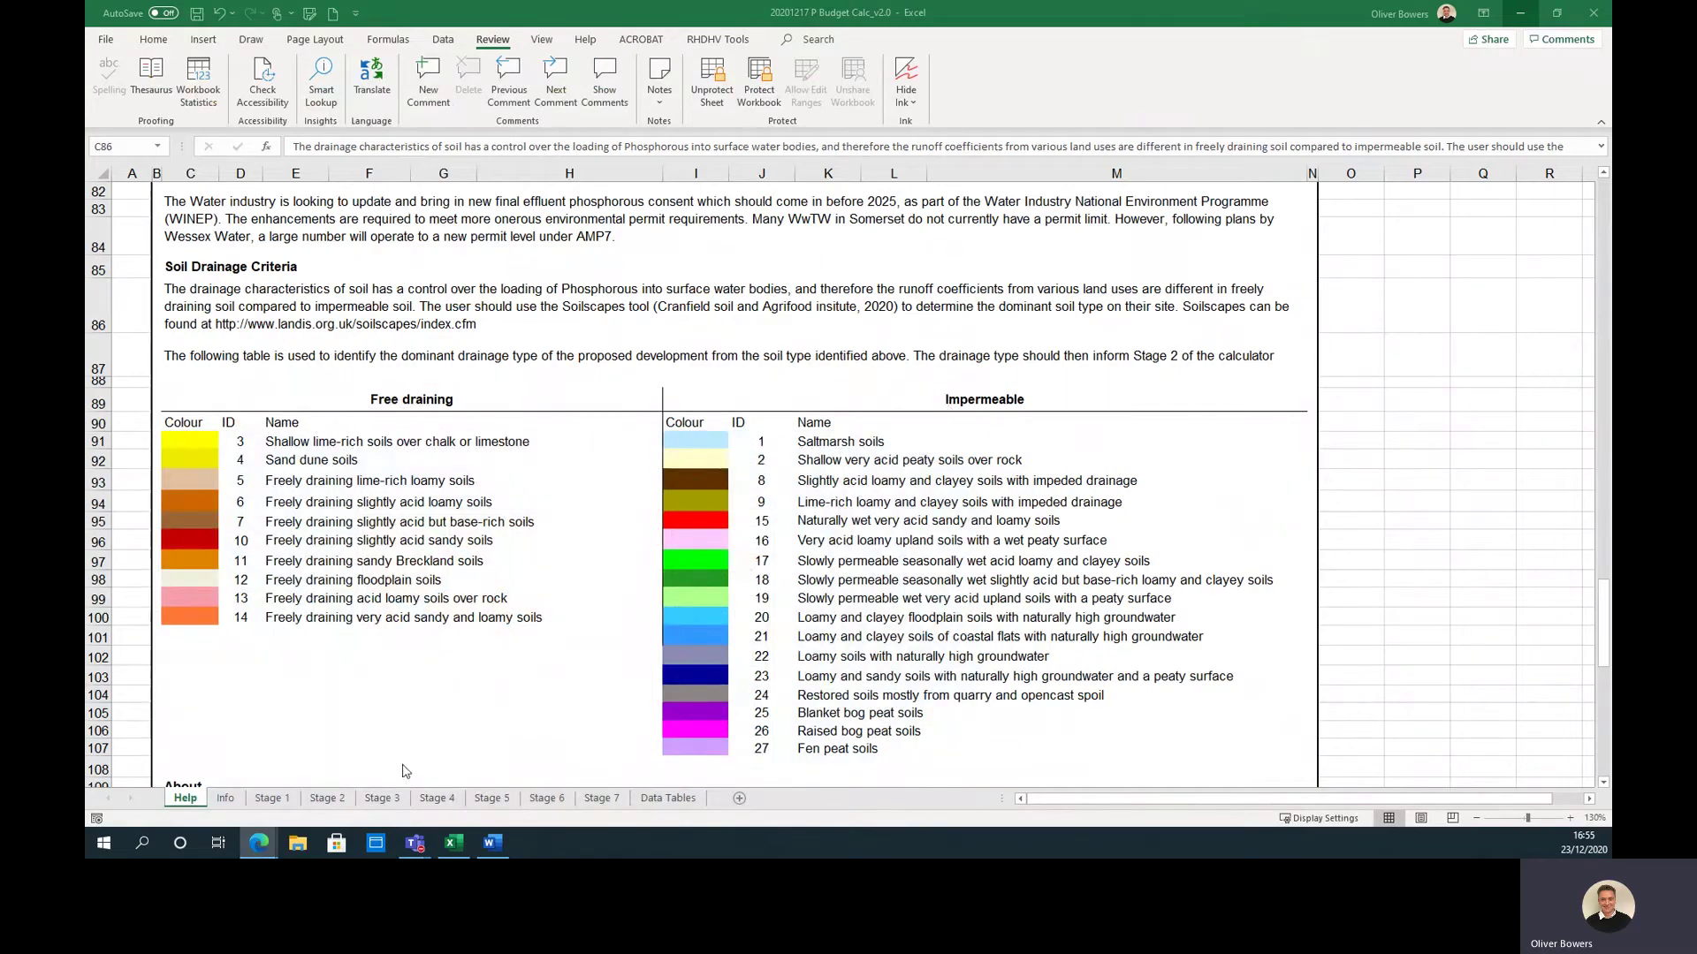
- On Stage 2, keep No for free-draining soil
left_click(330, 801)
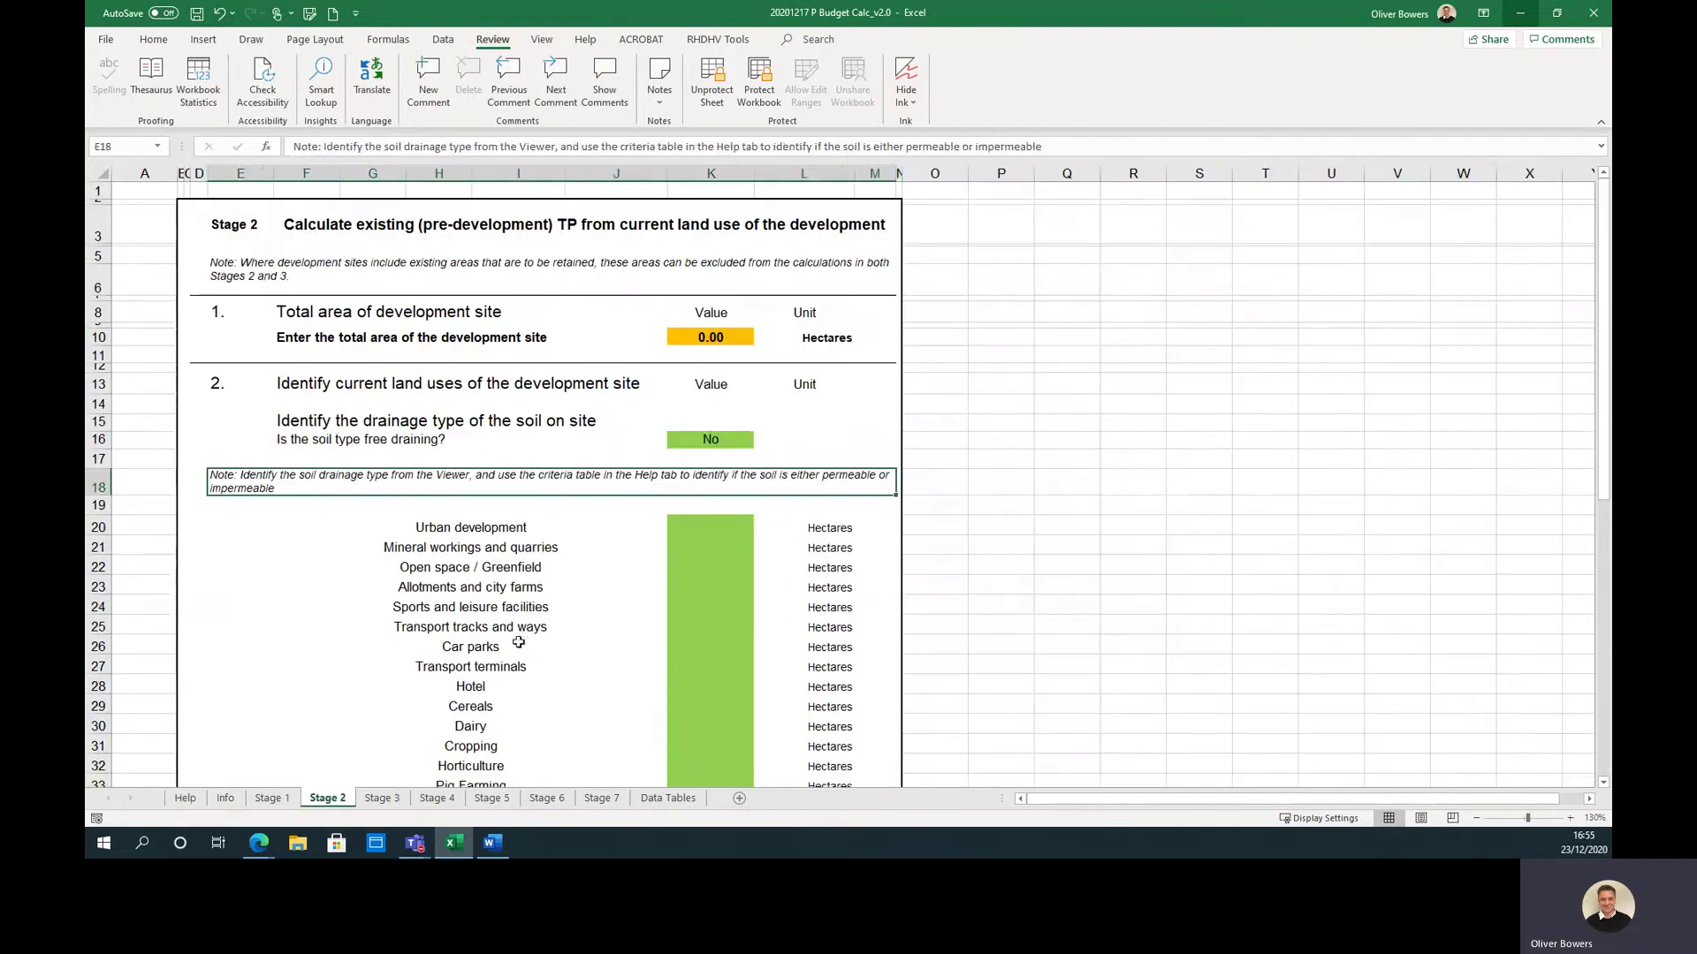
left_click(726, 441)
left_click(761, 441)
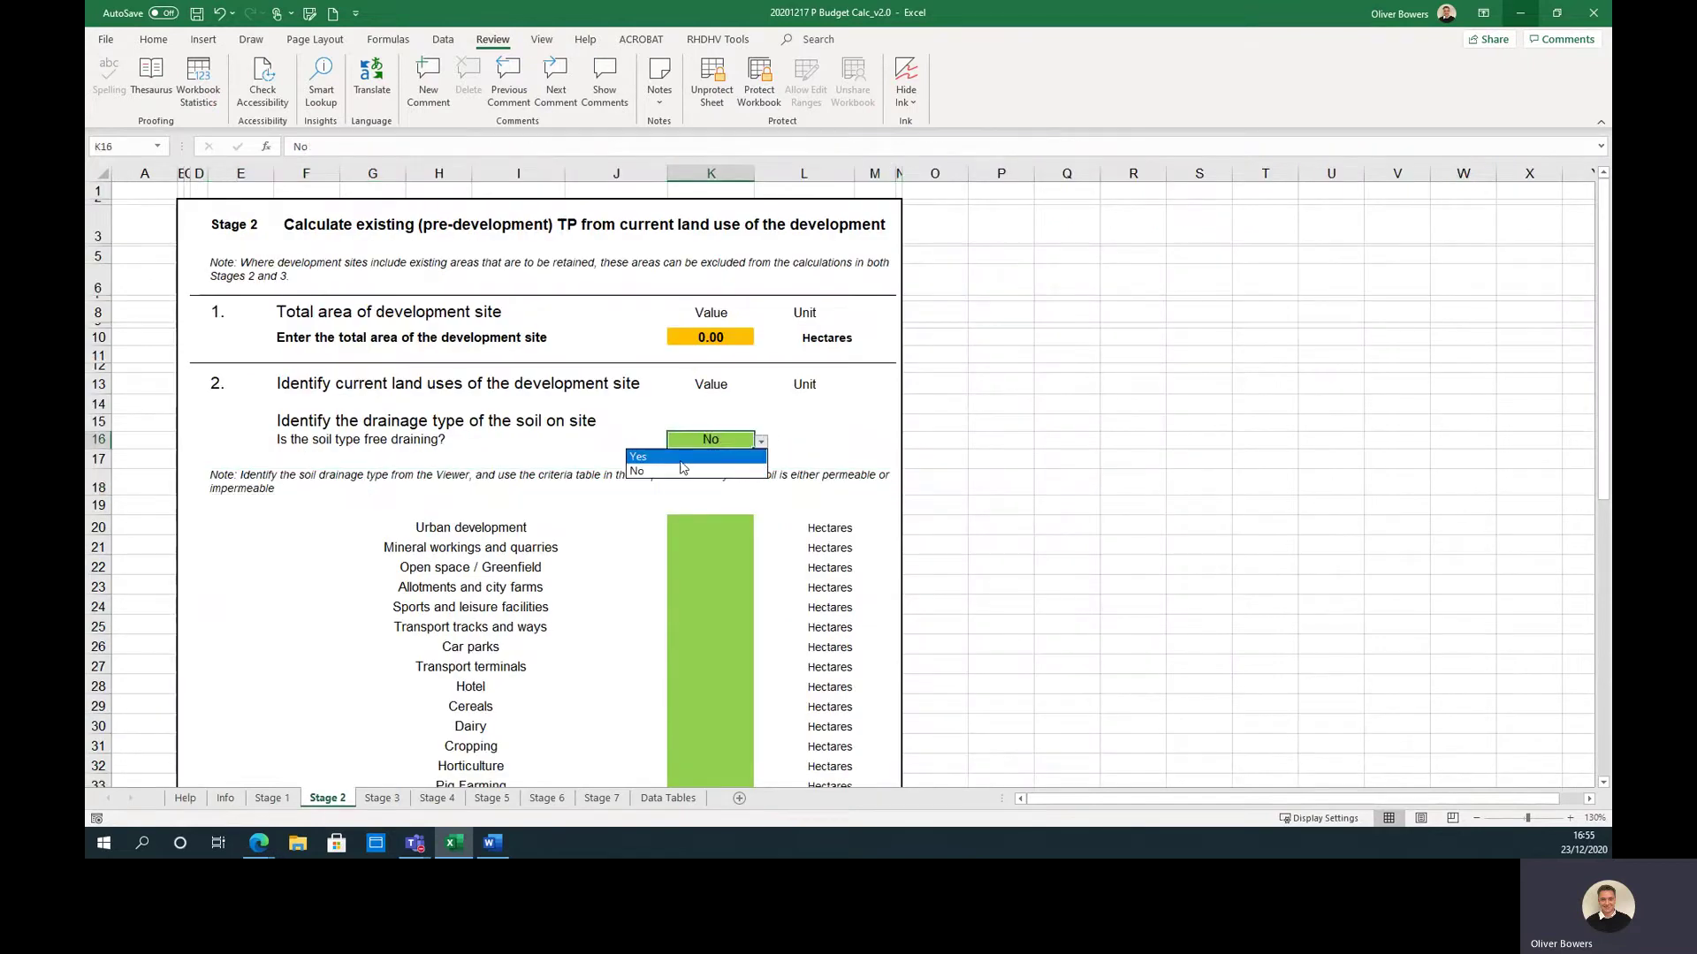
left_click(641, 473)
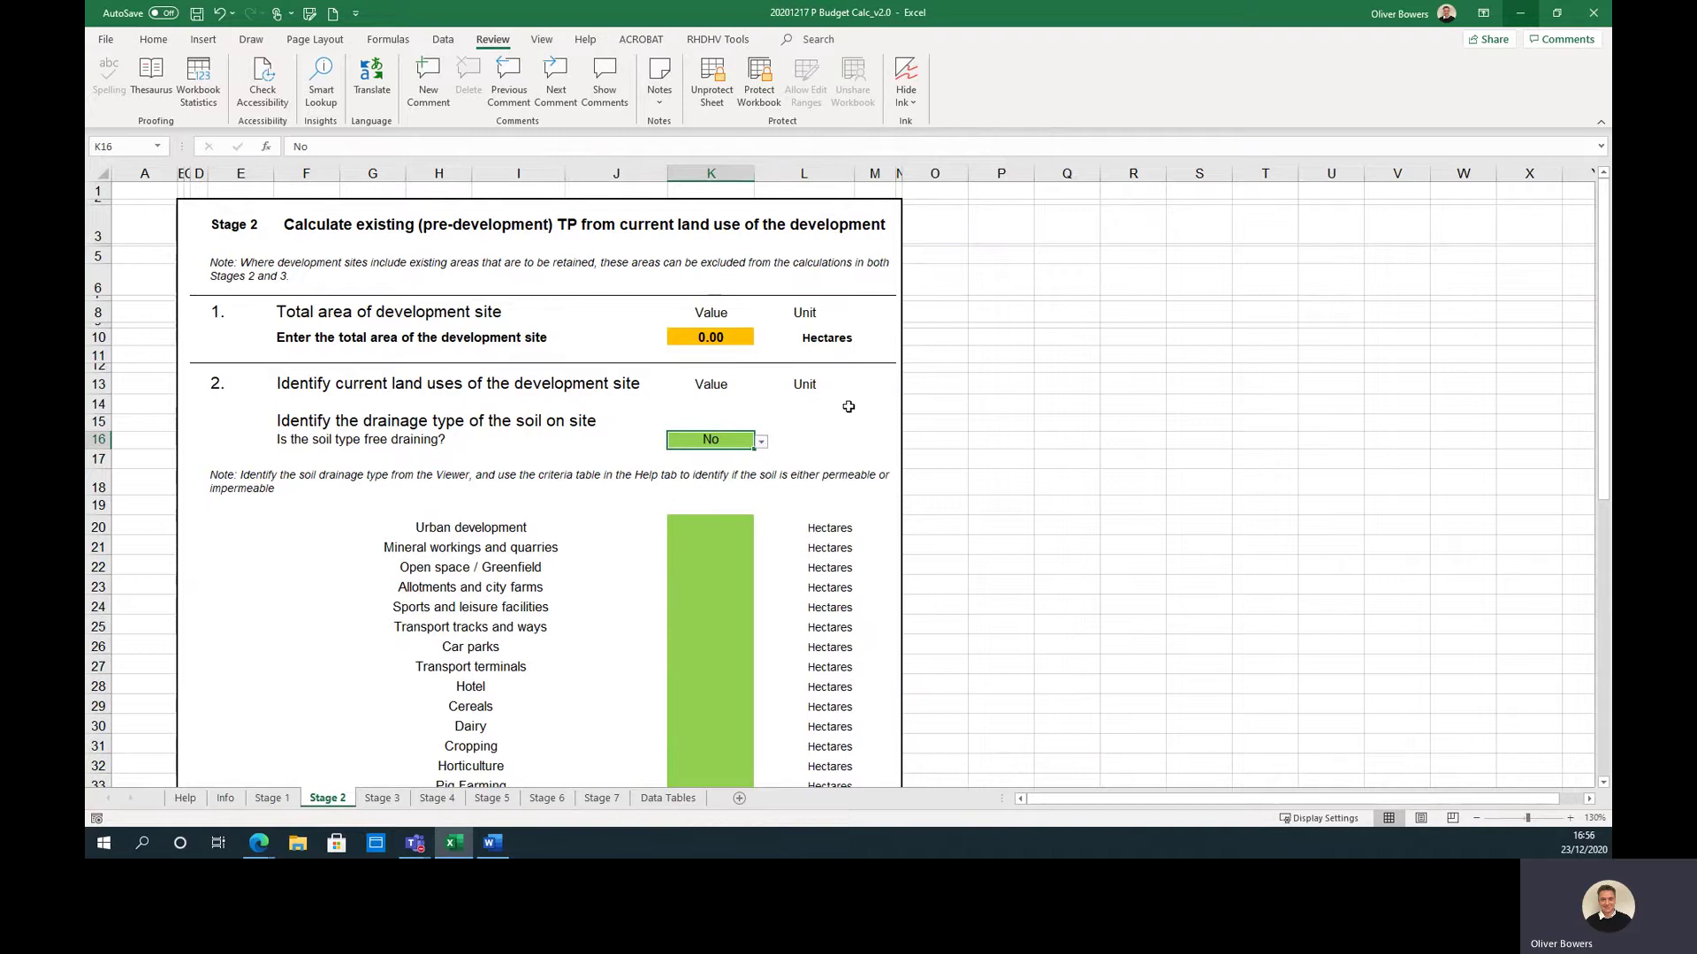
scroll(848, 389, "down", 3)
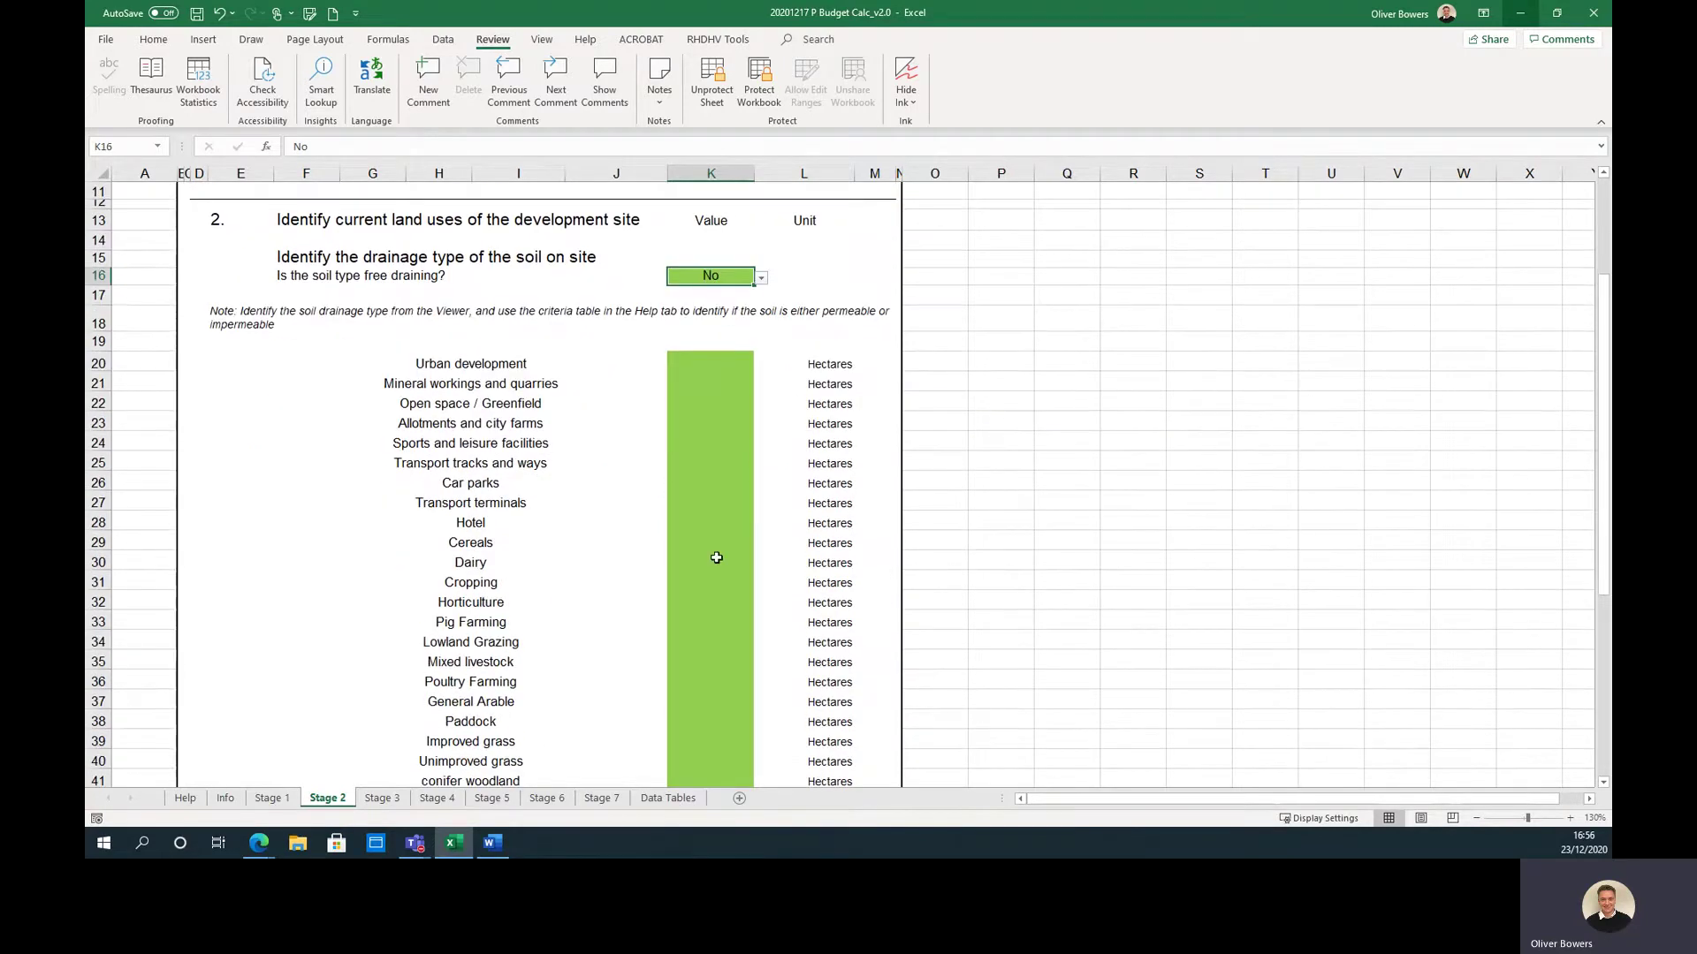
- Record 20 hectares of Cropping, giving a 12.73 kg/year TP load
left_click(694, 584)
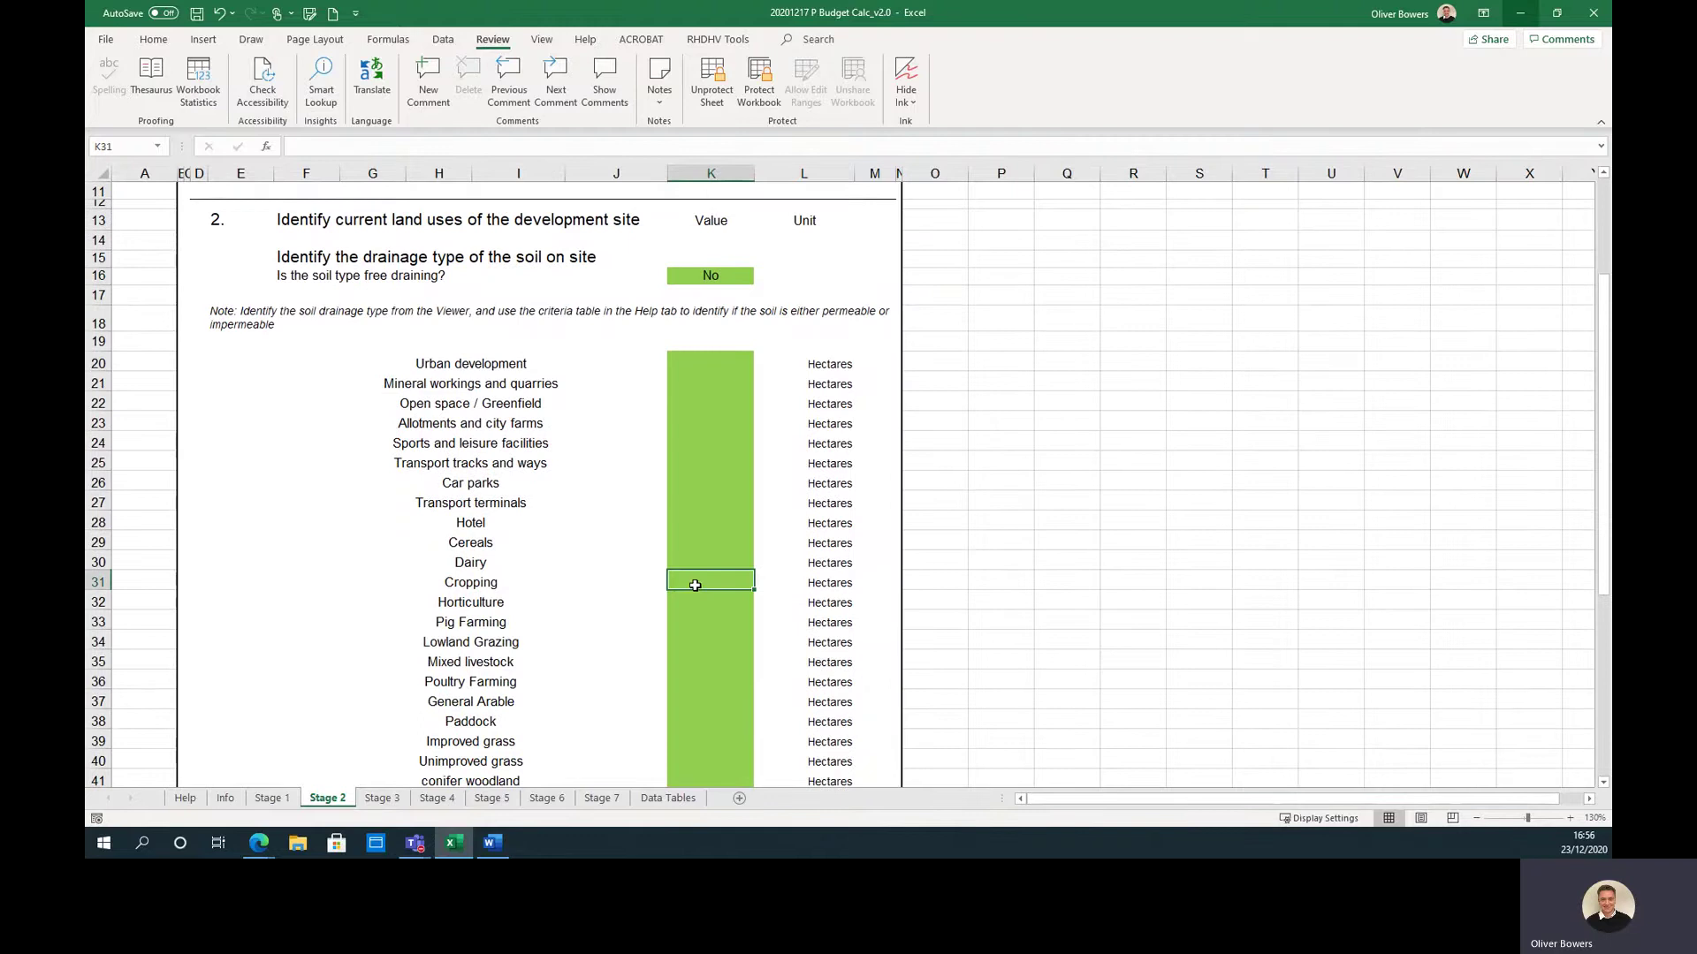
type("20")
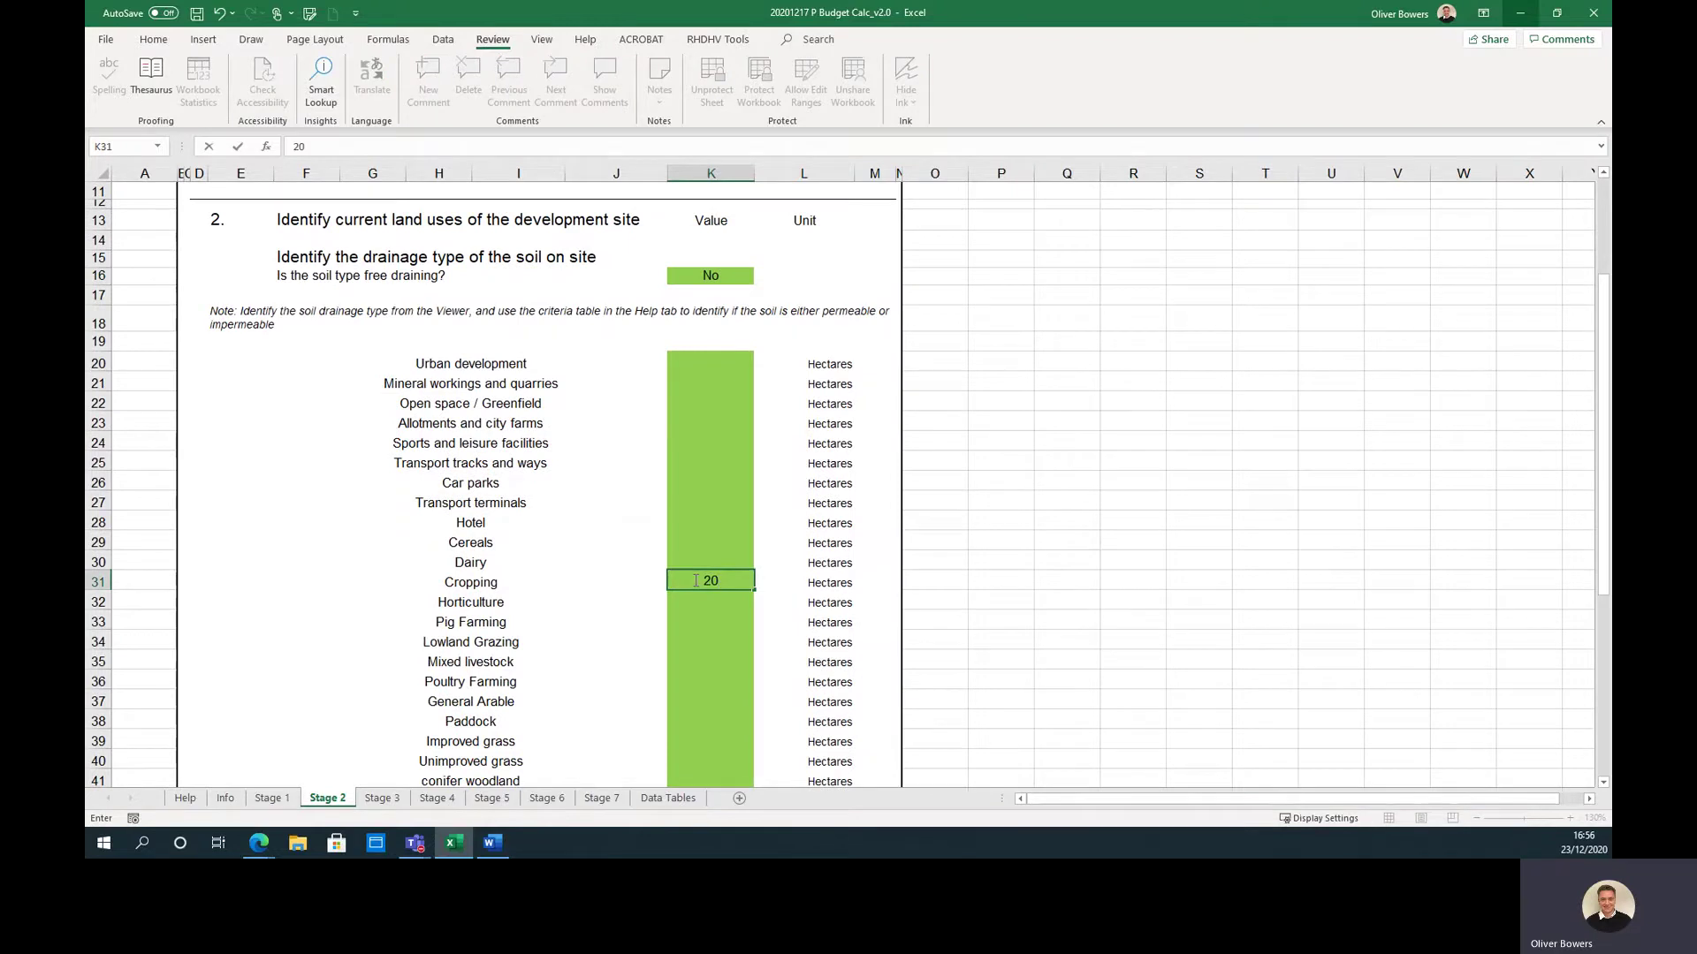
key("Return")
scroll(631, 446, "down", 2)
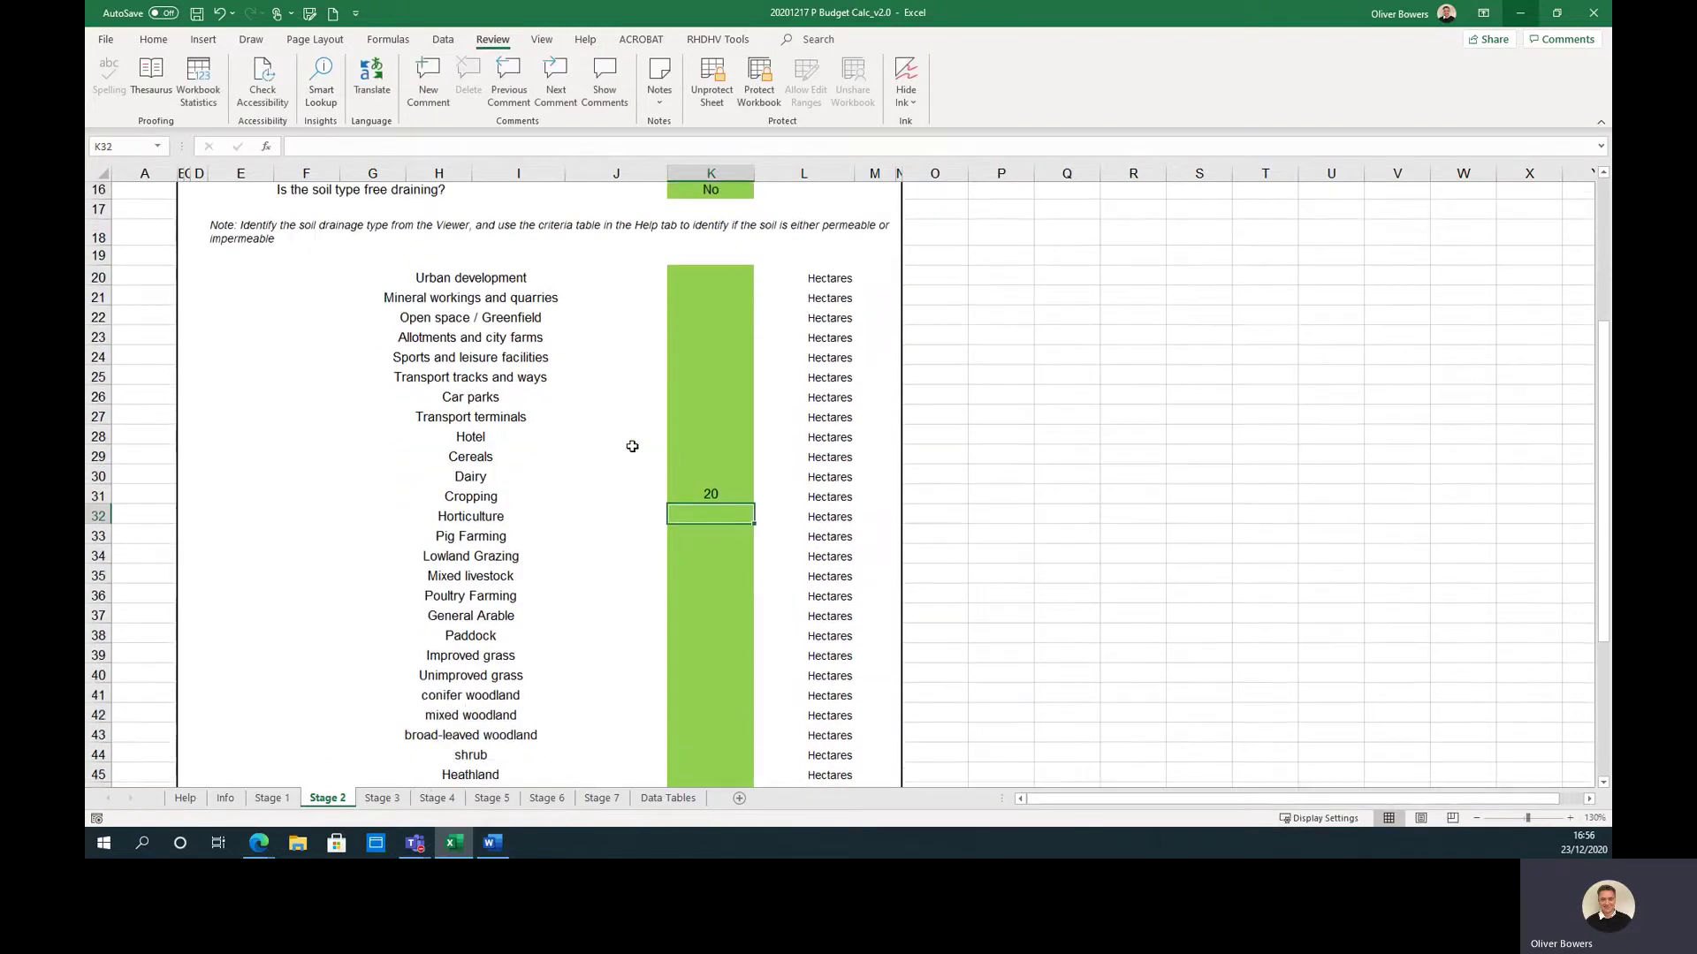
scroll(632, 446, "down", 5)
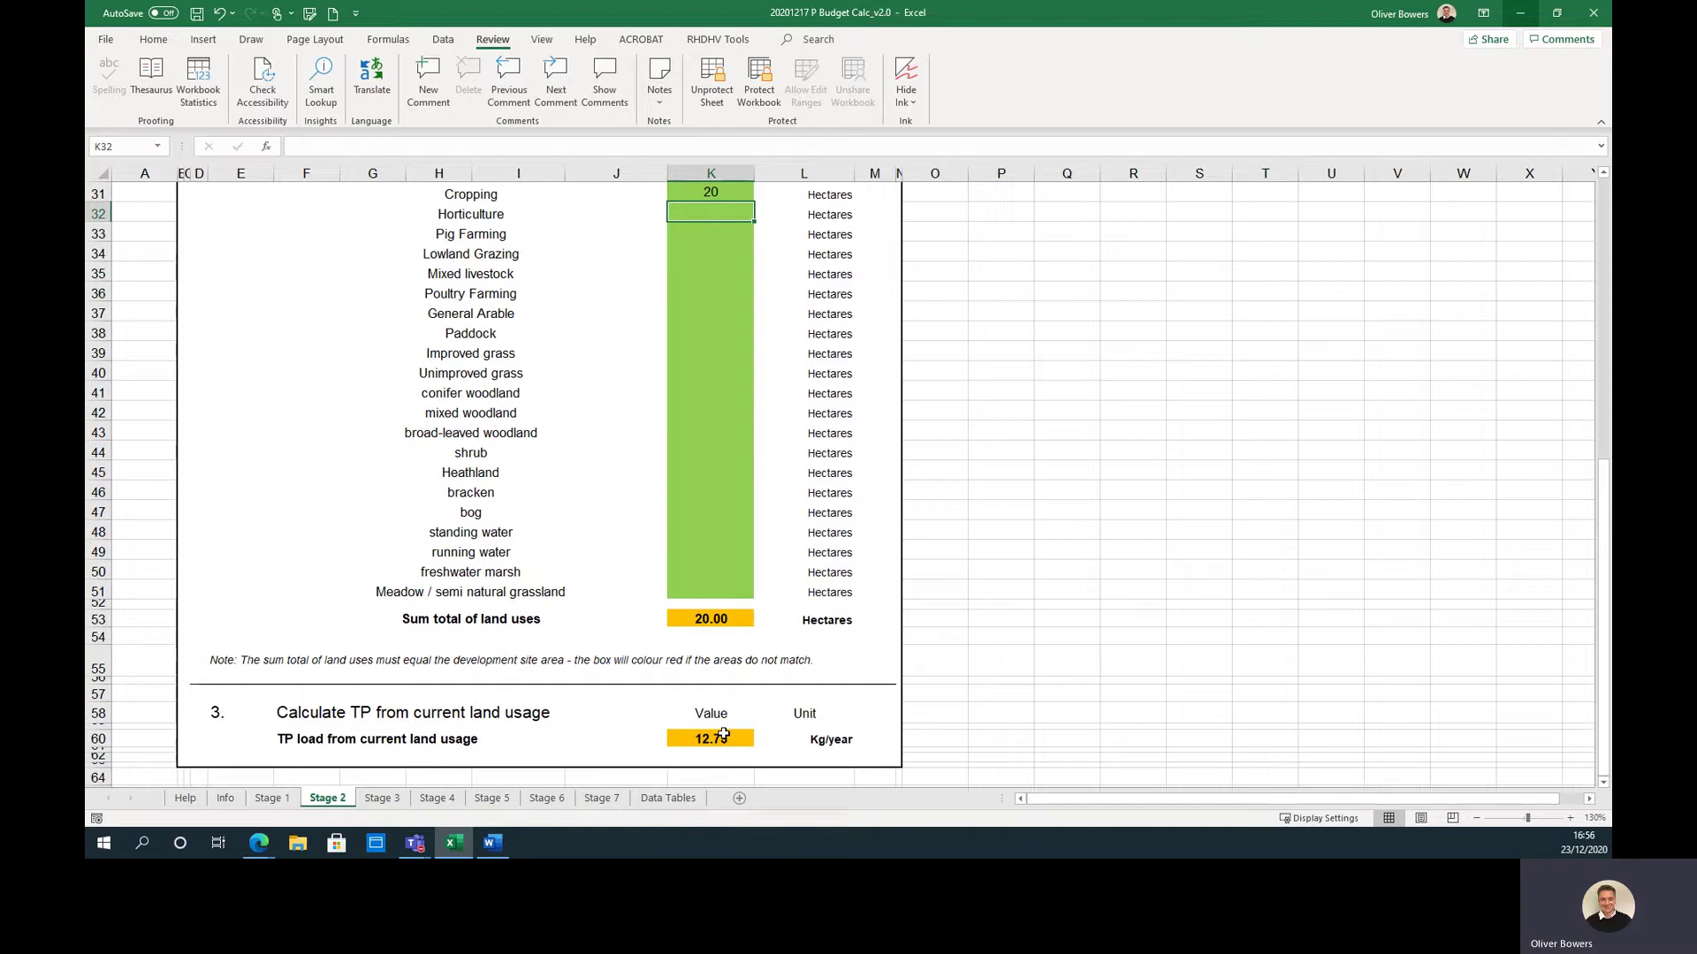
left_click(381, 799)
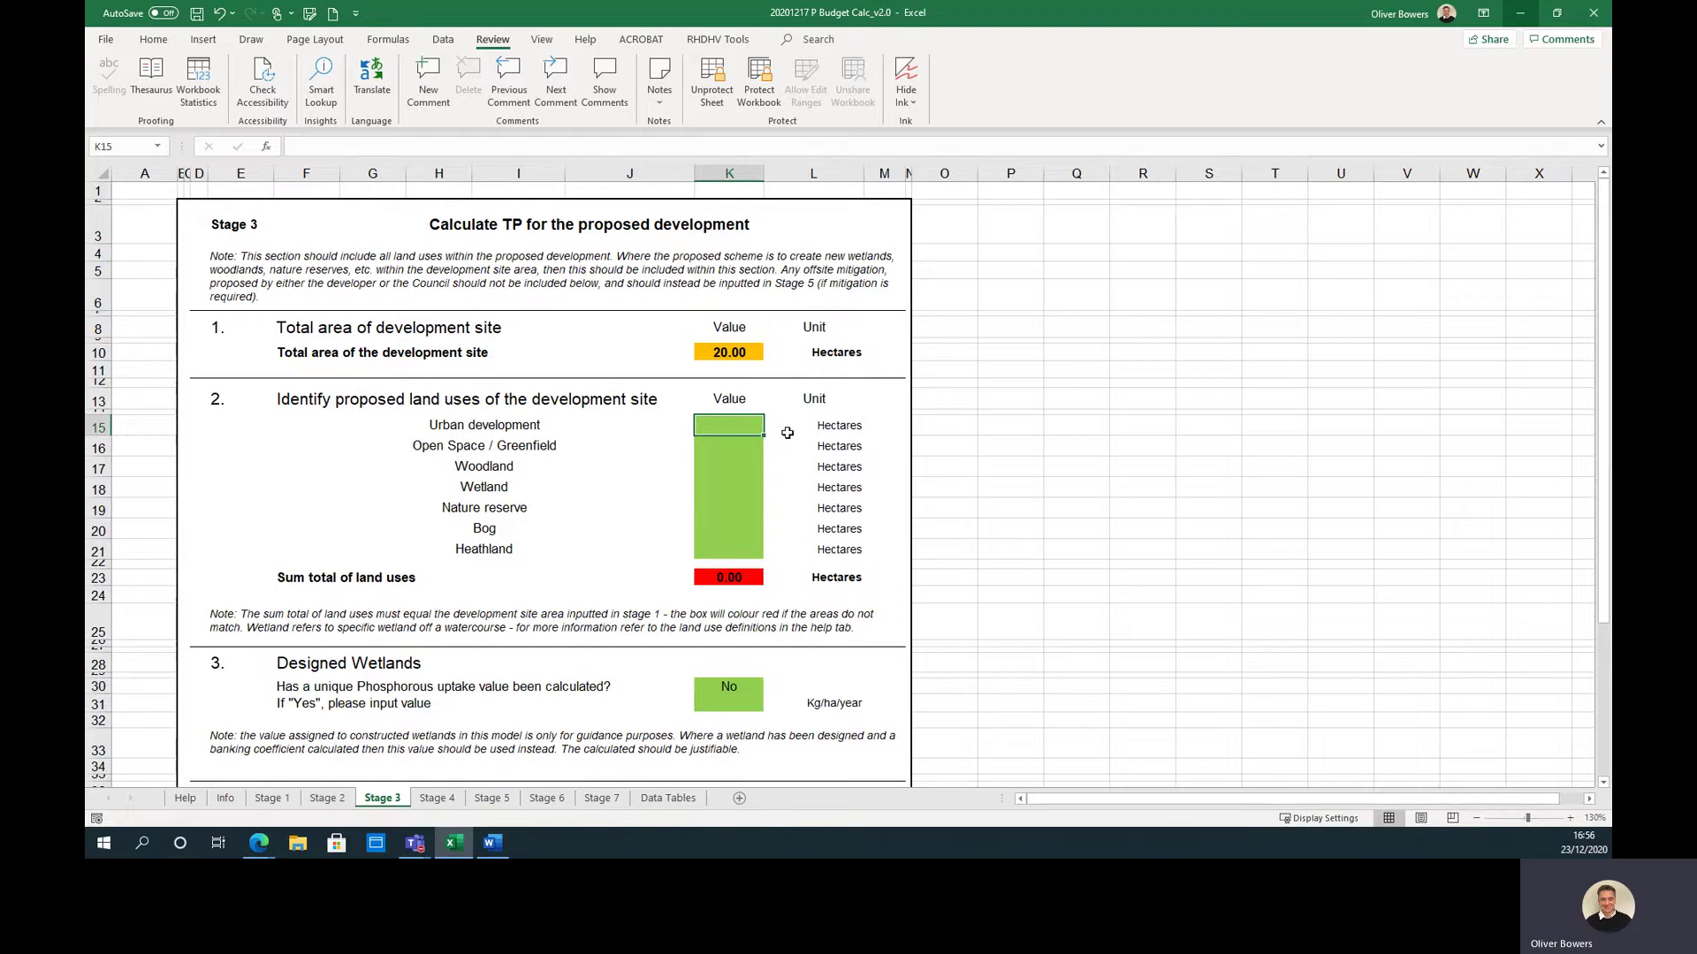
- Enter 14 hectares of Urban development and 6 of Woodland, totalling 20.00 hectares
type("1")
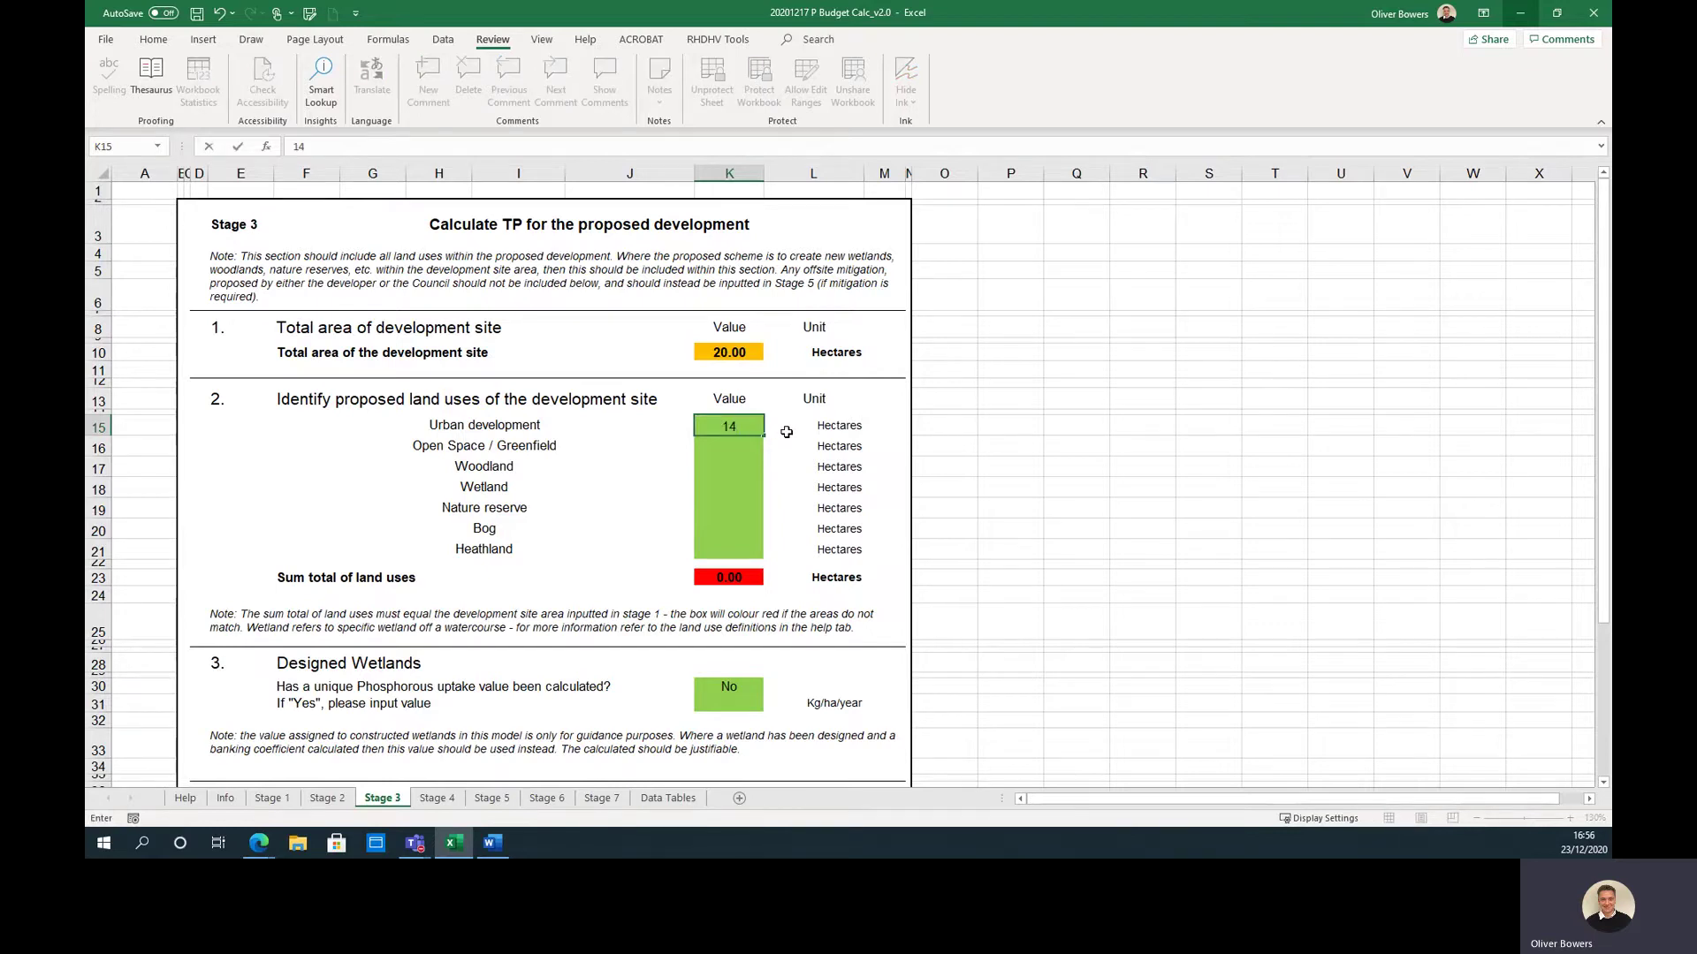
type("4")
key("Return")
double_click(722, 467)
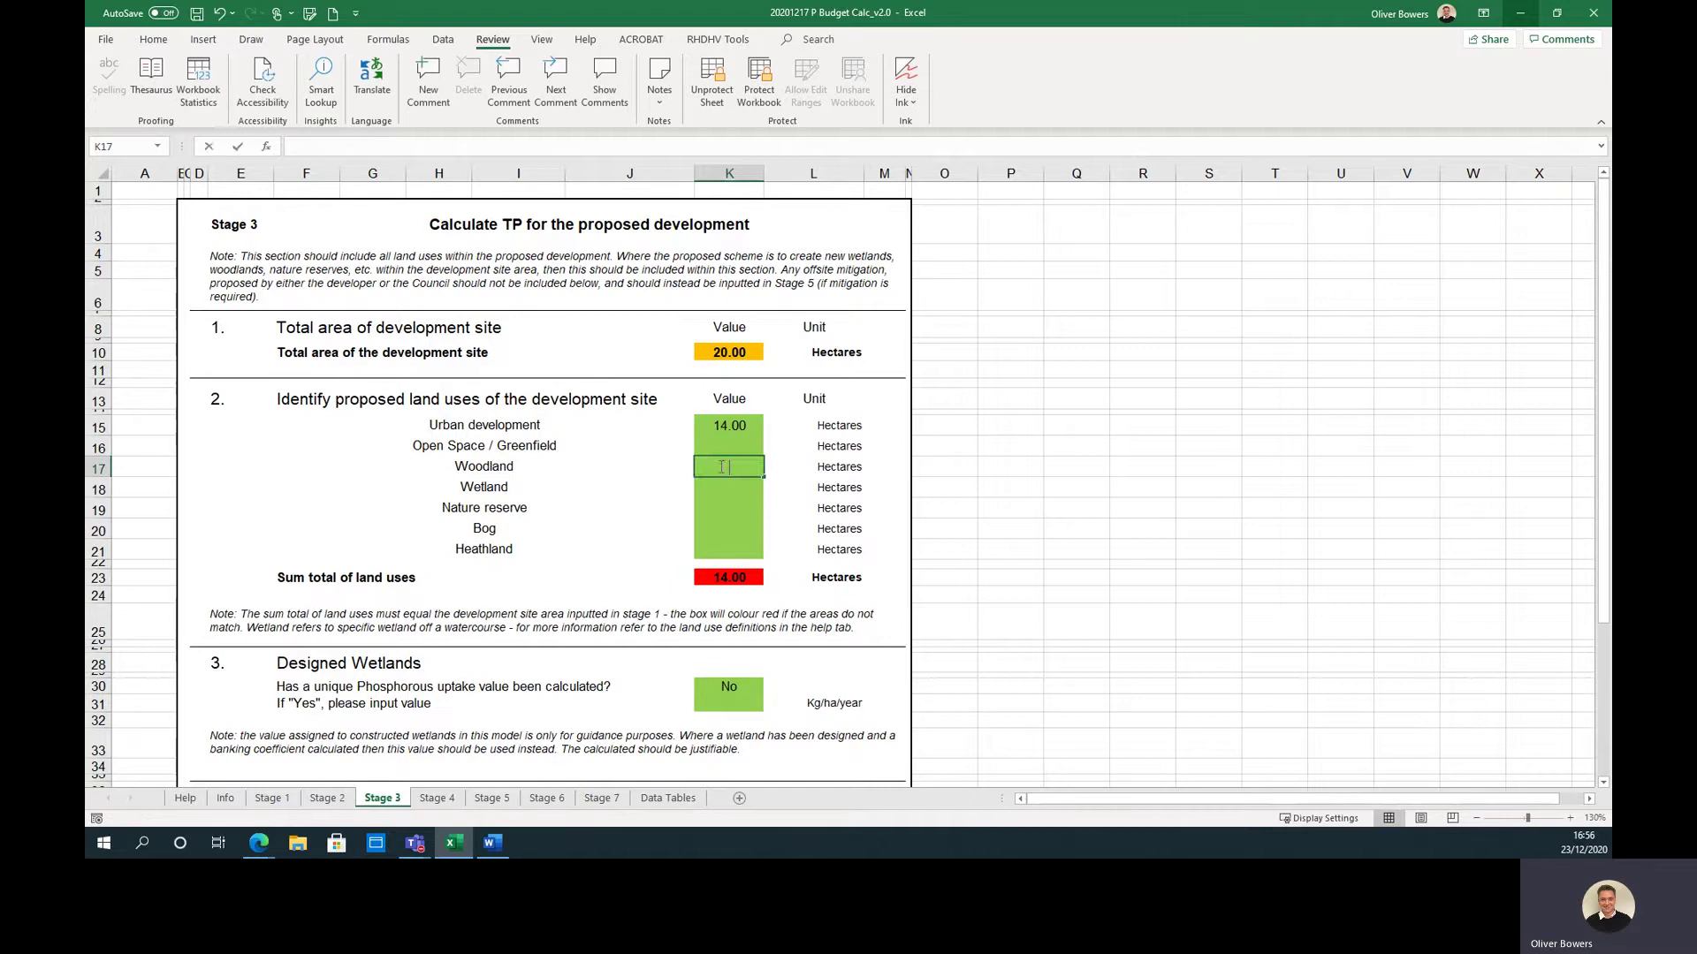
type("6")
key("Return")
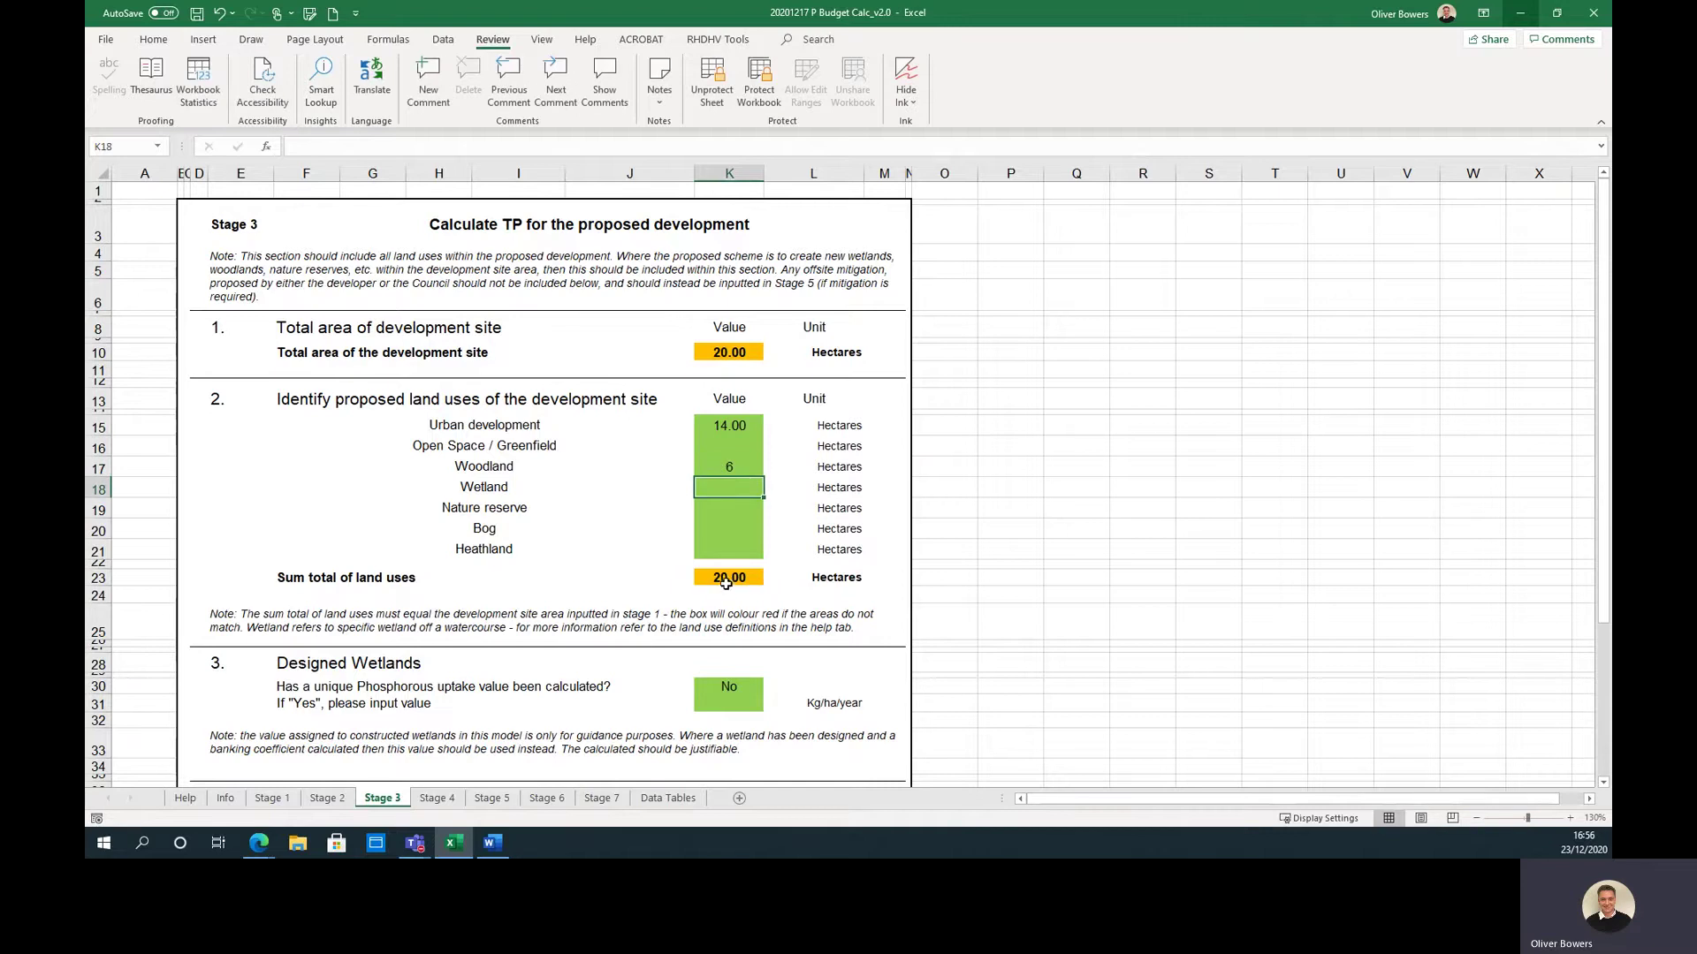
- Keep No for a calculated designed-wetland phosphorus uptake value, giving 11.74 kg/year proposed TP
scroll(809, 425, "down", 3)
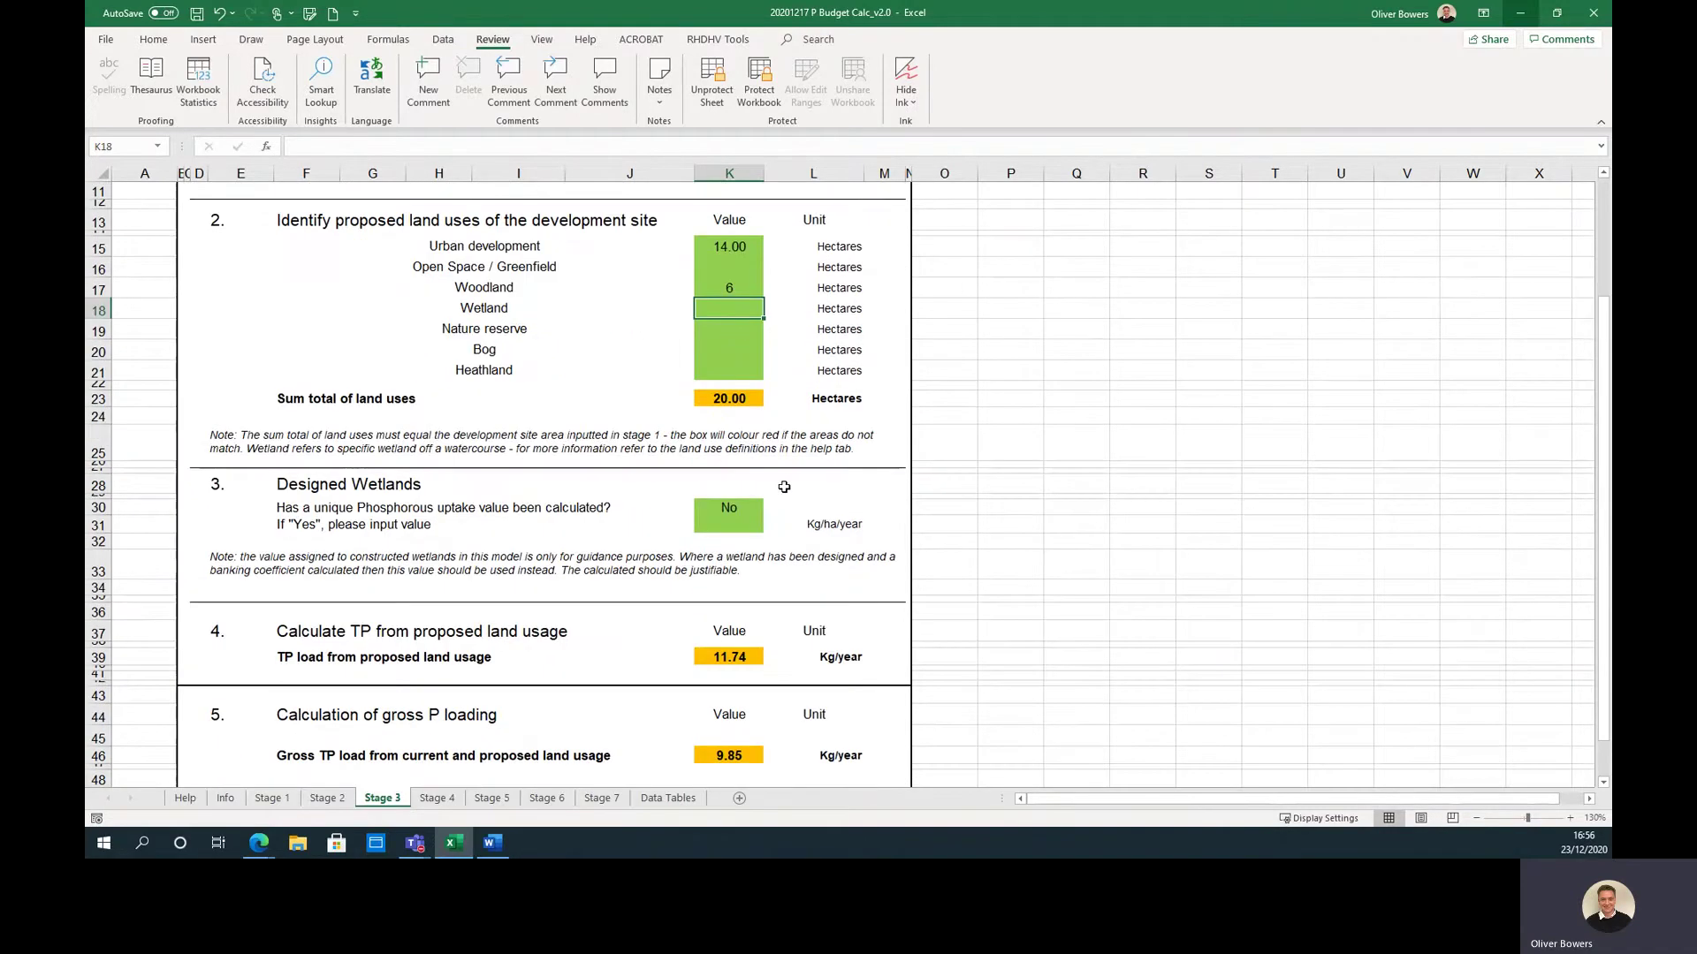
scroll(784, 487, "down", 1)
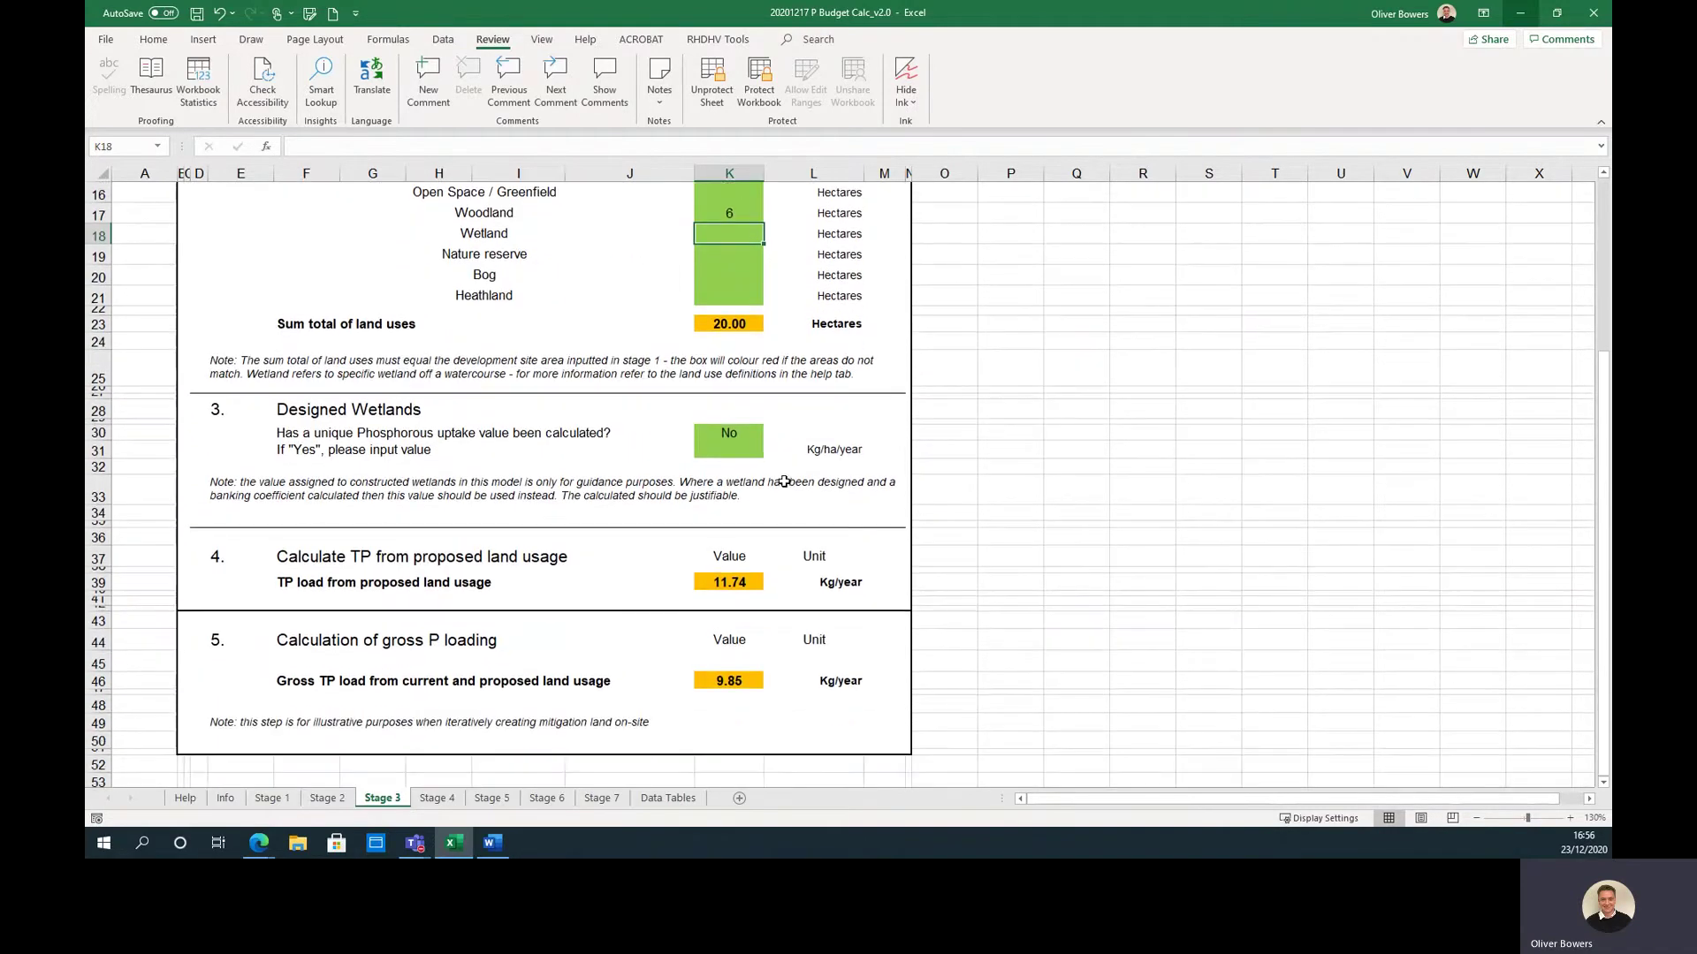
left_click(748, 436)
left_click(770, 434)
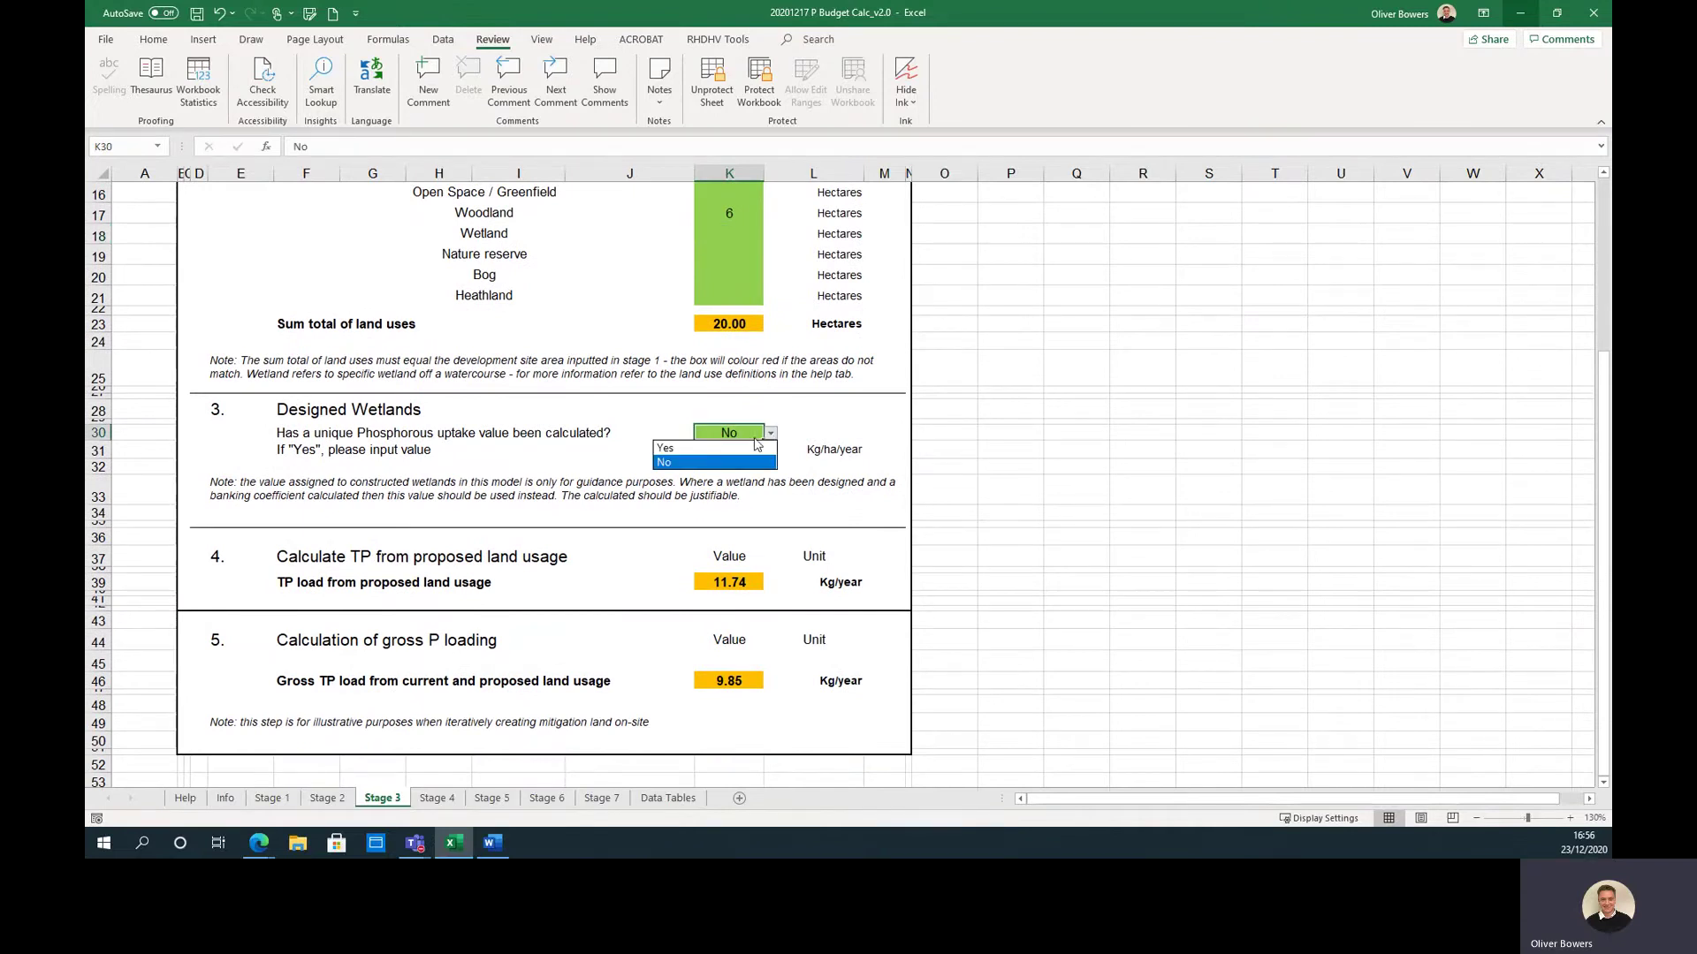
left_click(682, 463)
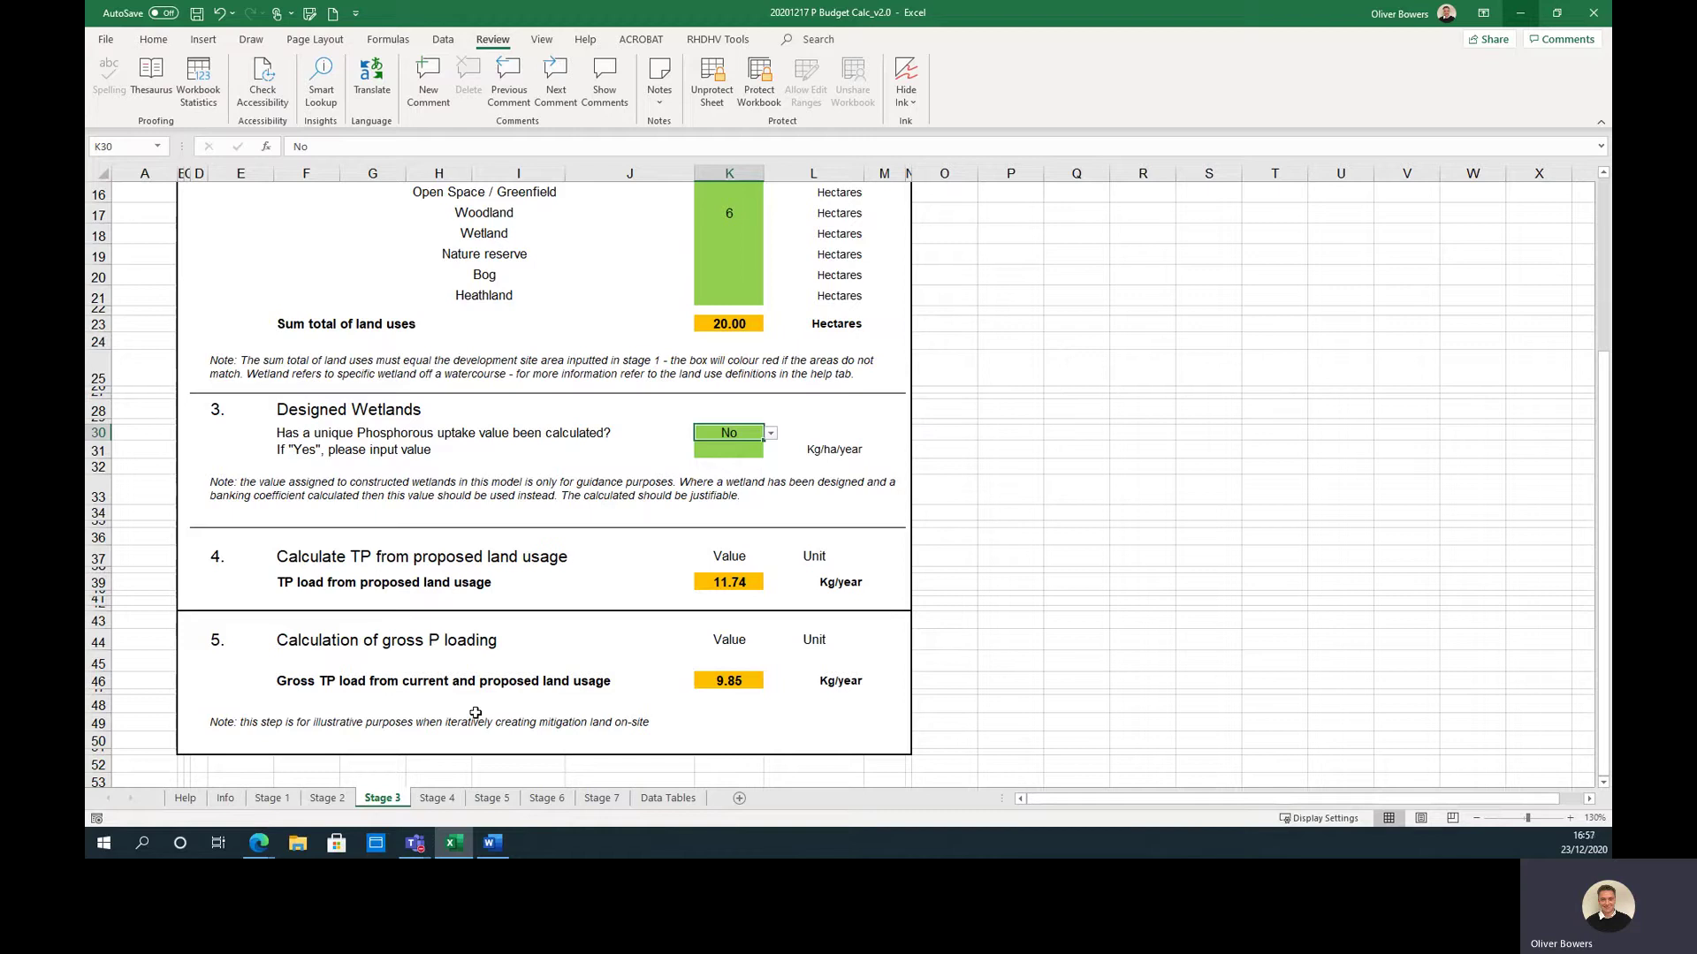
- Review Stage 4's 11.82 kg/year budget with 20% buffer and the Zero value calculator graph
left_click(438, 798)
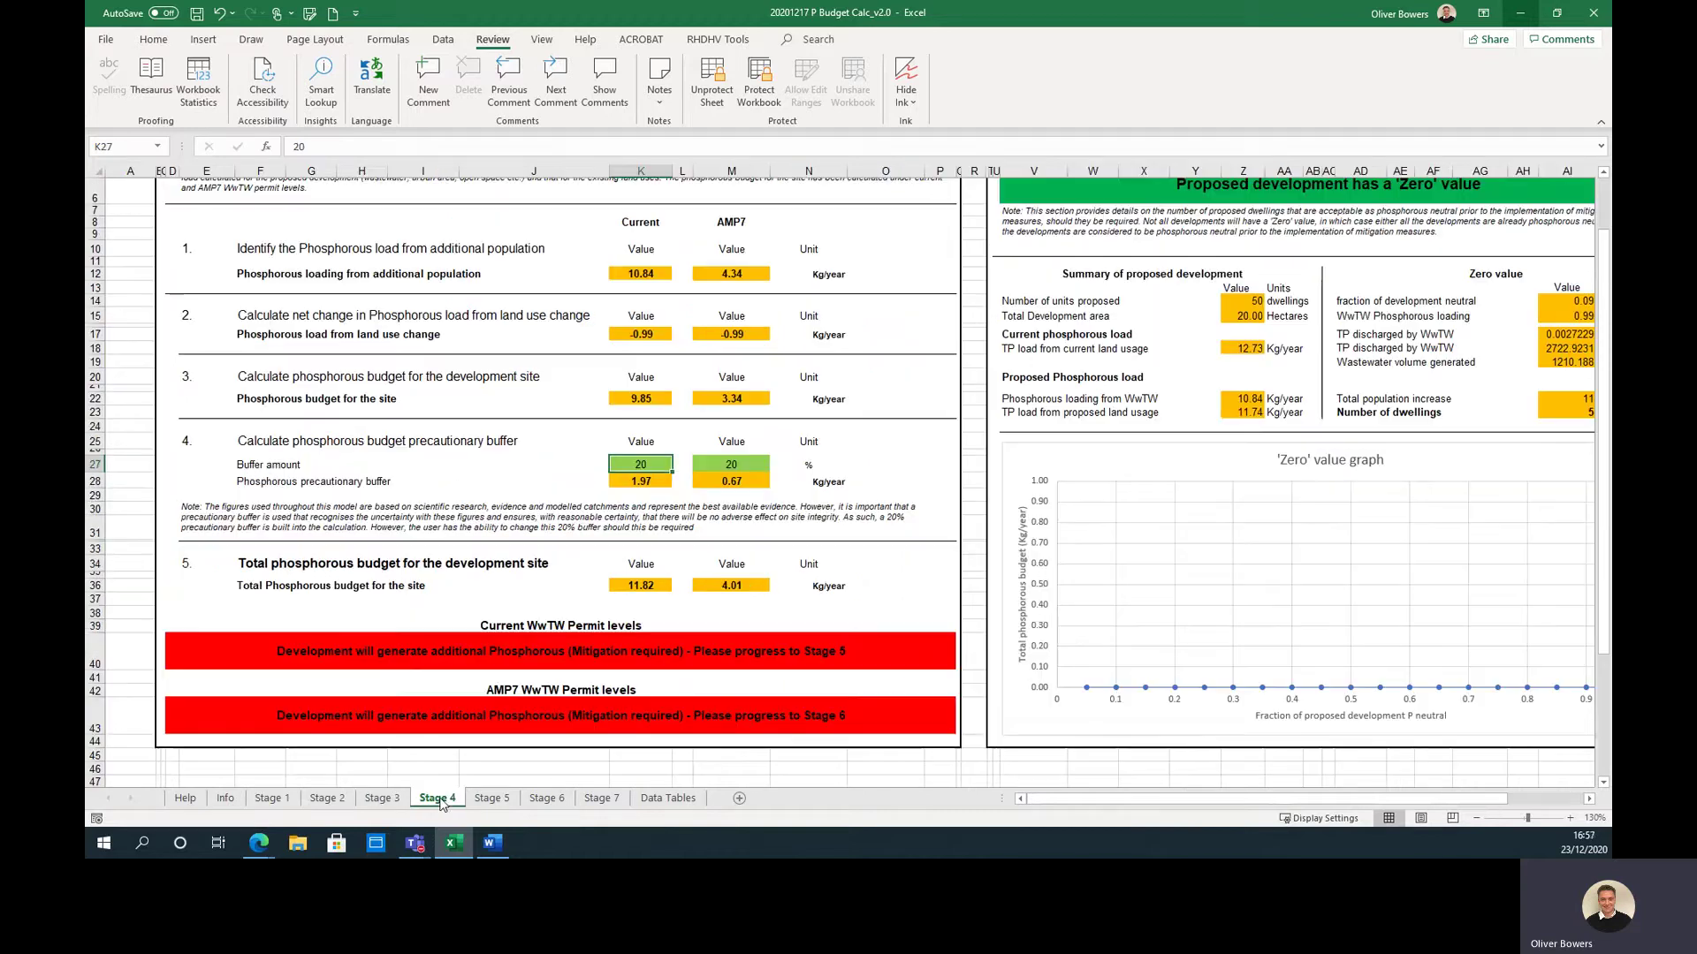
scroll(882, 412, "up", 1)
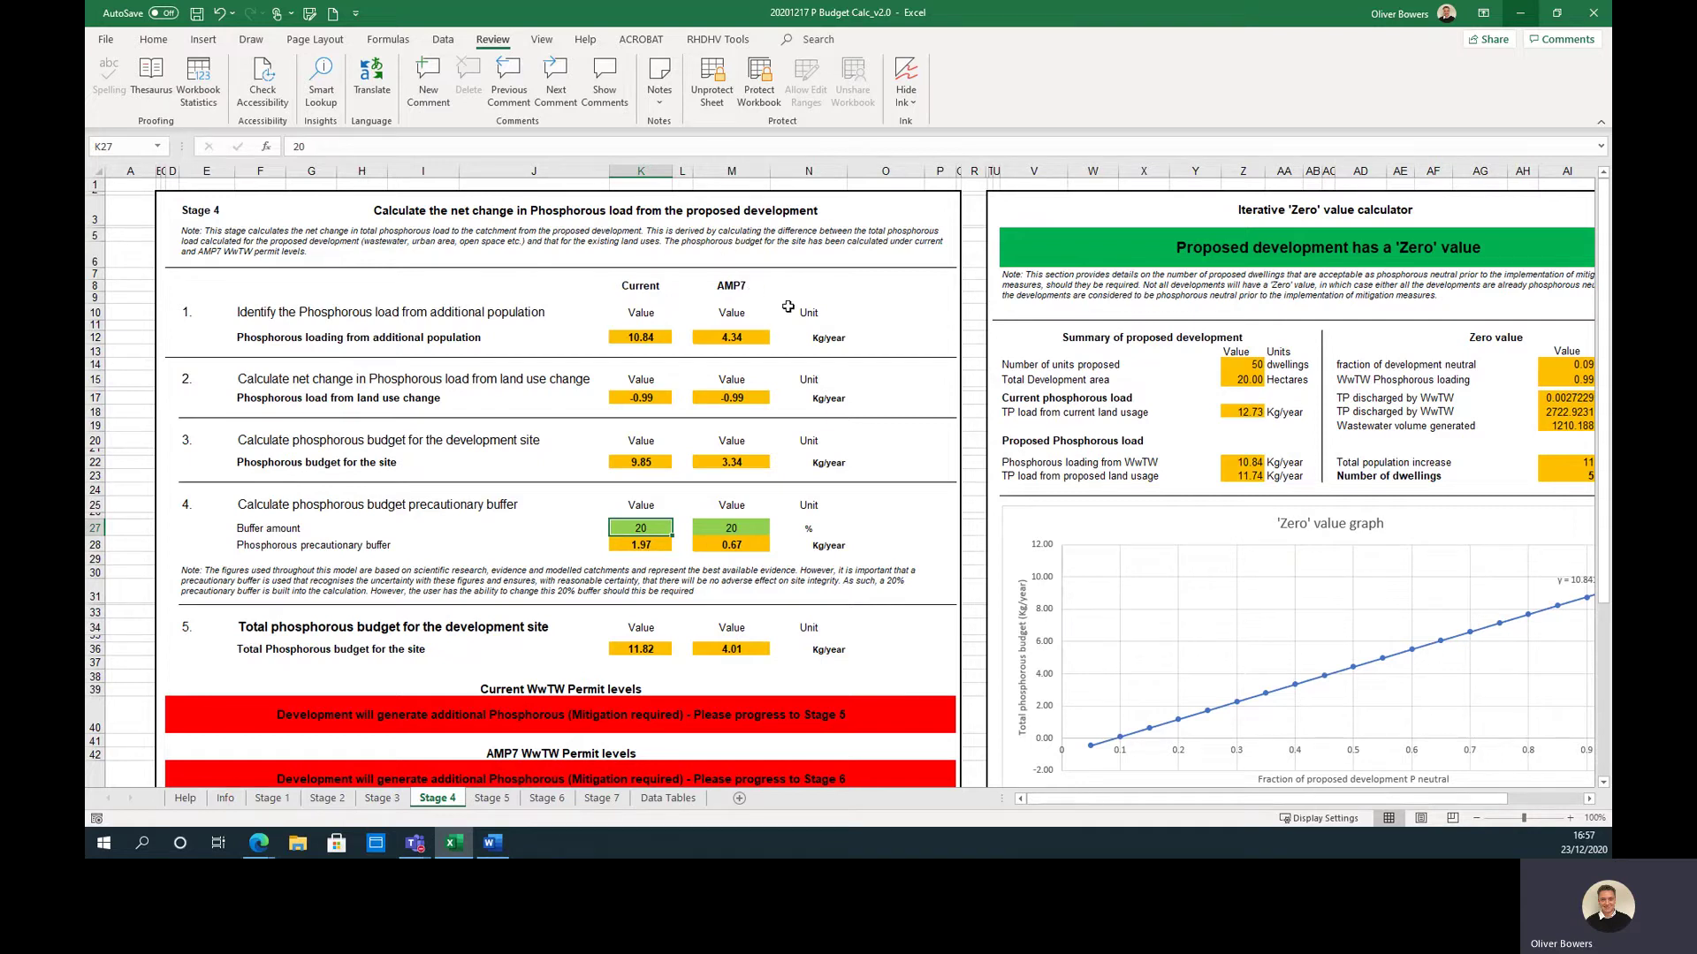
scroll(824, 380, "down", 2)
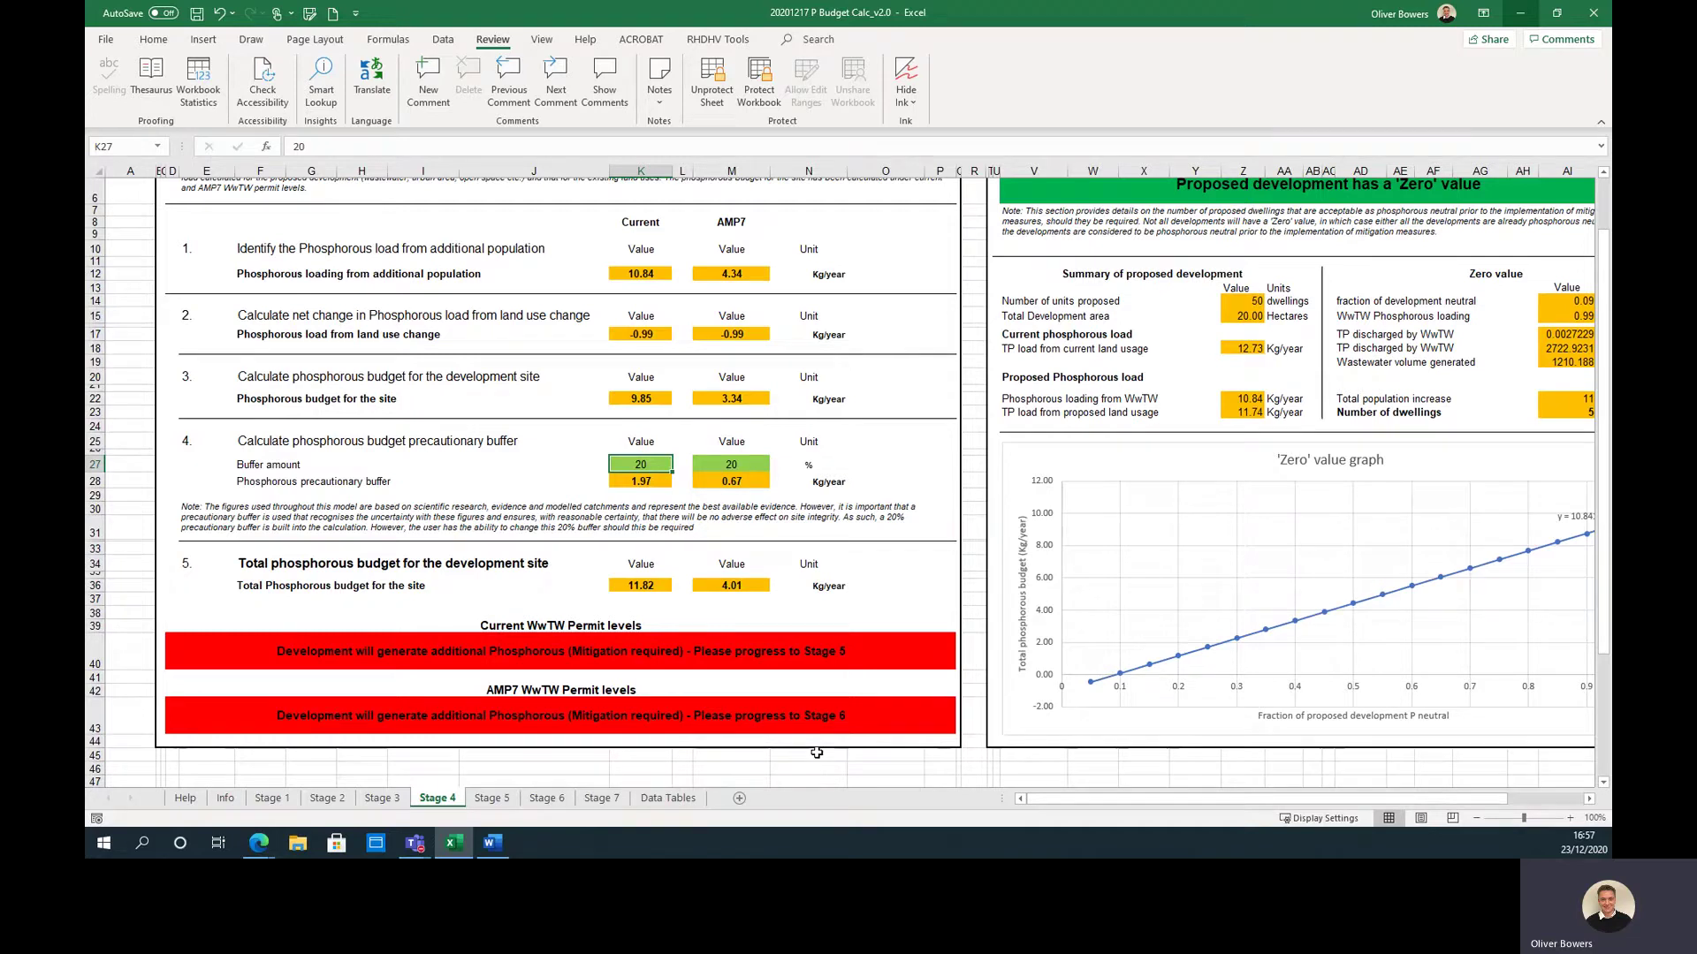
scroll(786, 680, "up", 2)
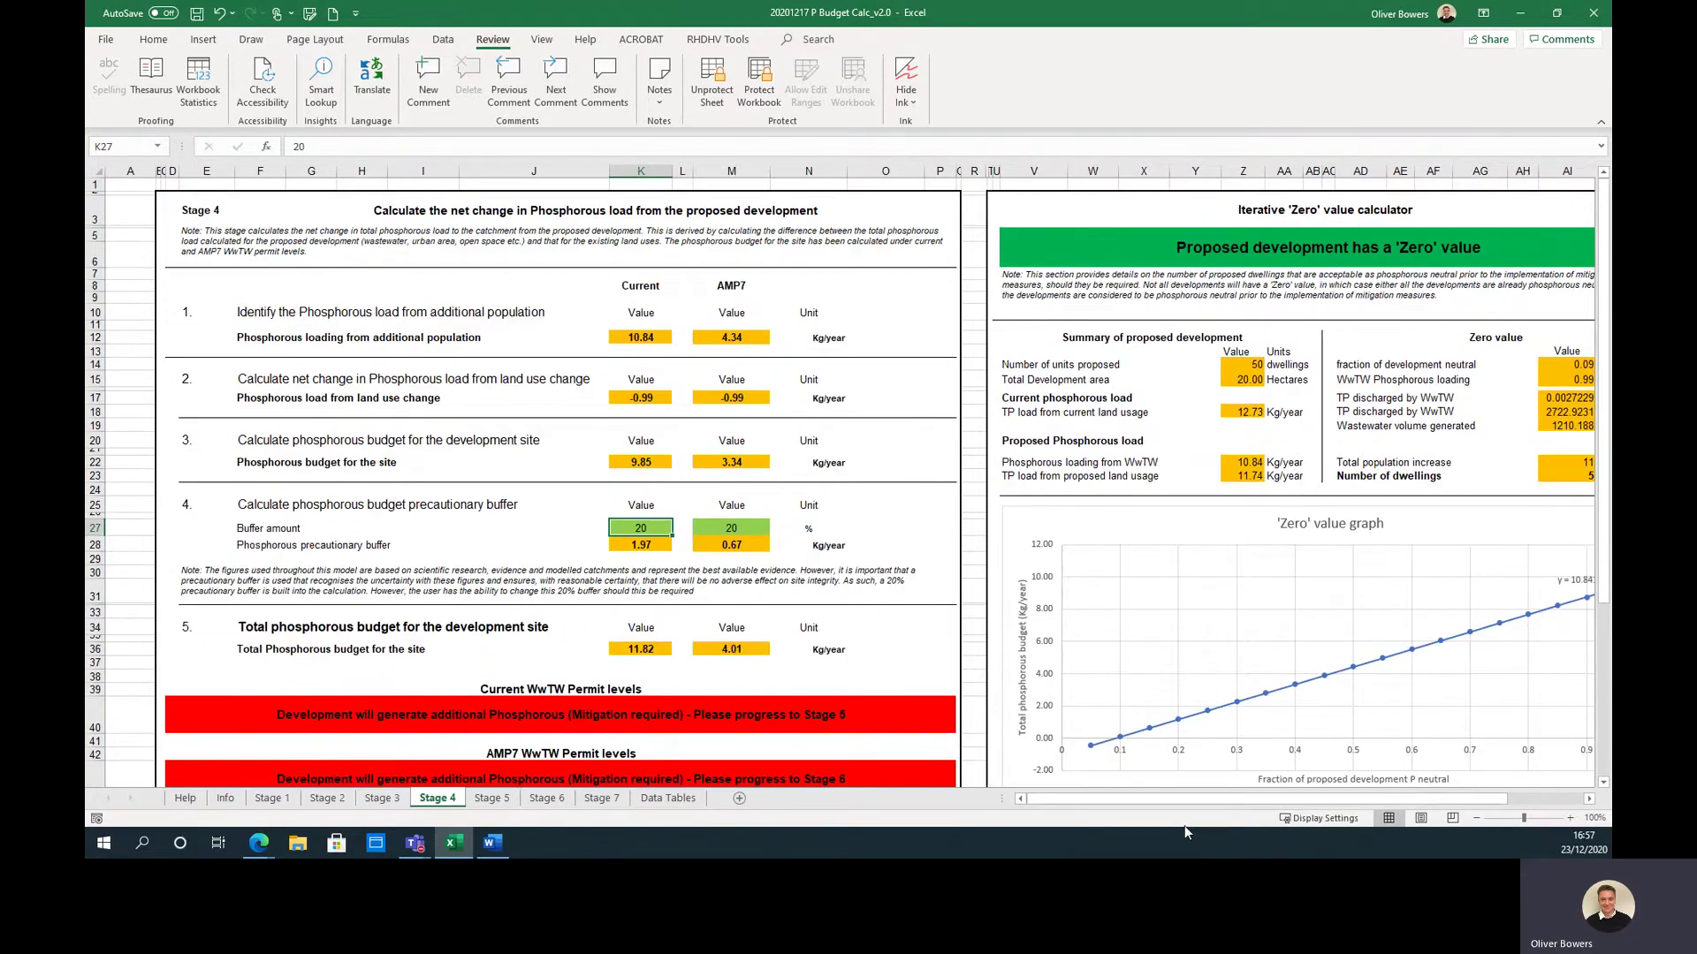
left_click_drag(1148, 799, 1220, 799)
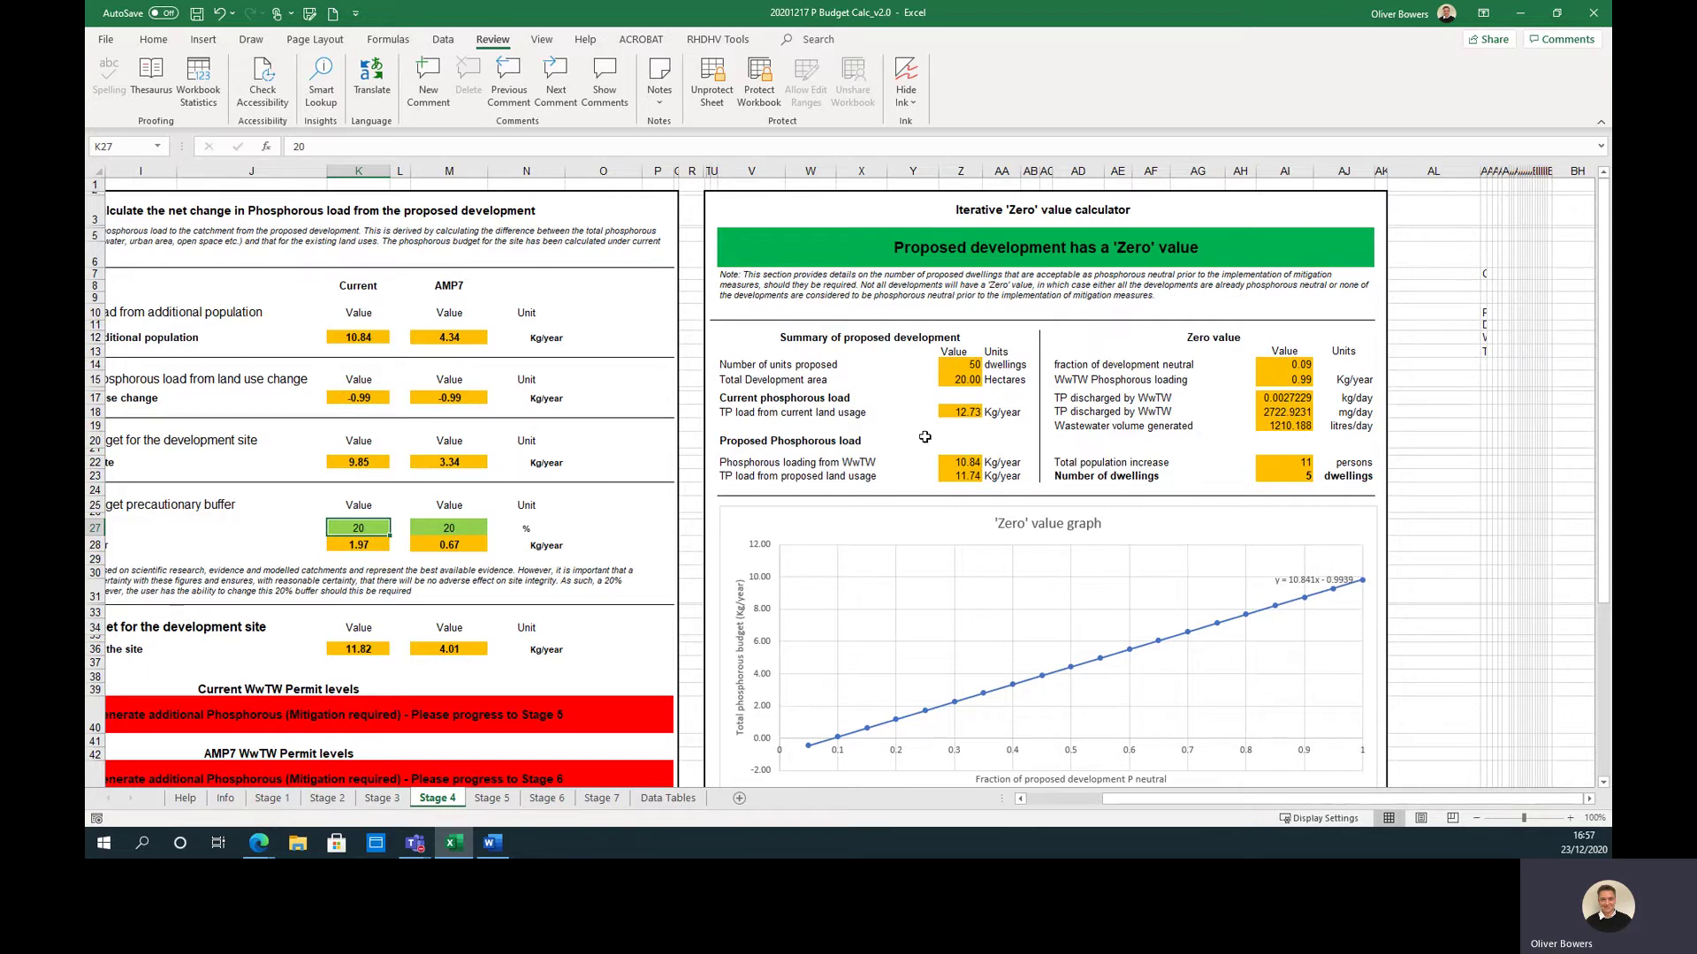
- On Stage 5, answer Yes to on-site mitigation and Yes to average on-site land use
left_click(492, 798)
scroll(512, 424, "up", 8)
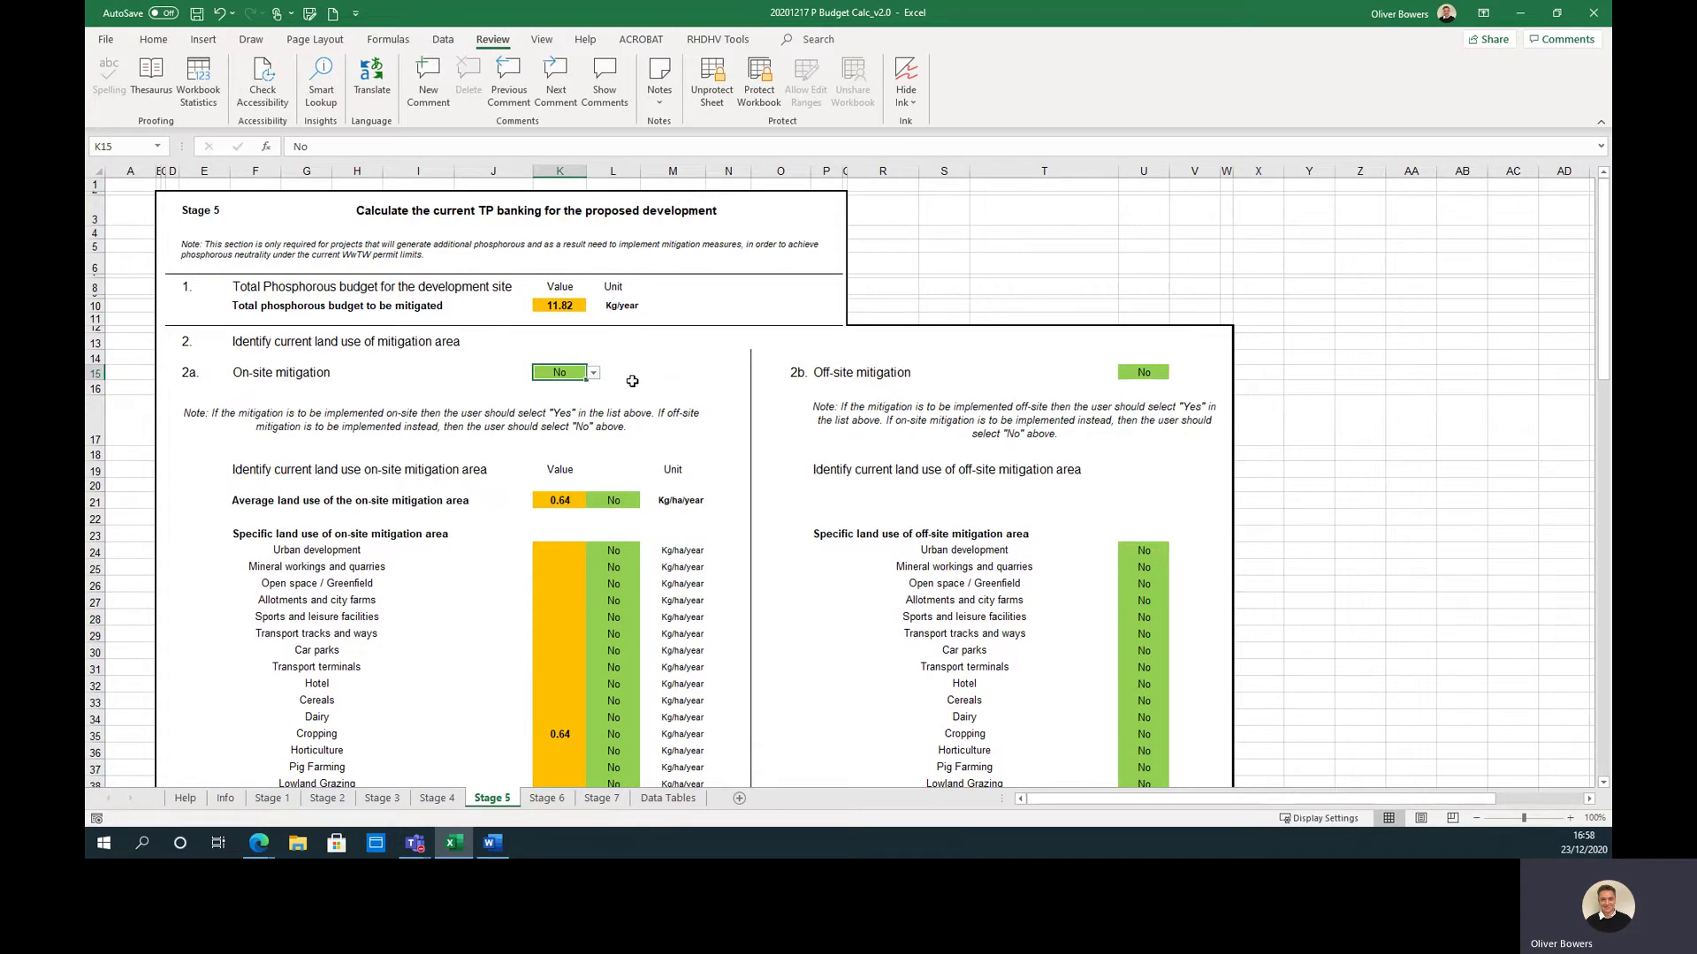
scroll(654, 380, "down", 2)
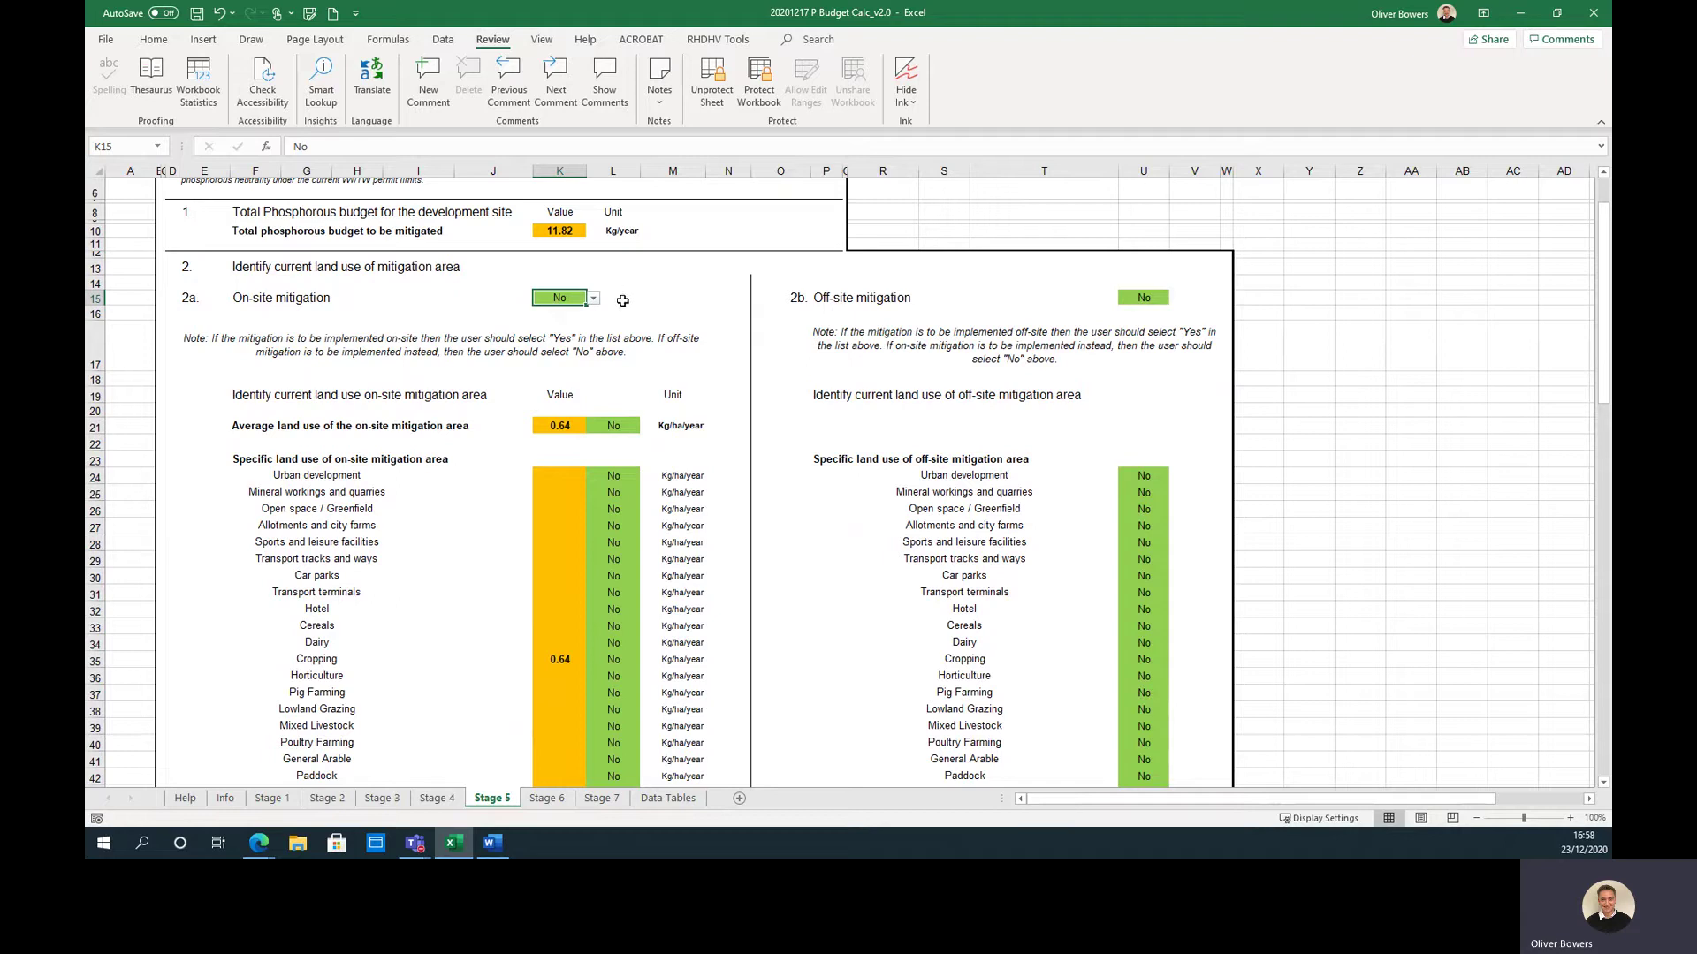
left_click(594, 298)
left_click(552, 313)
left_click(1160, 293)
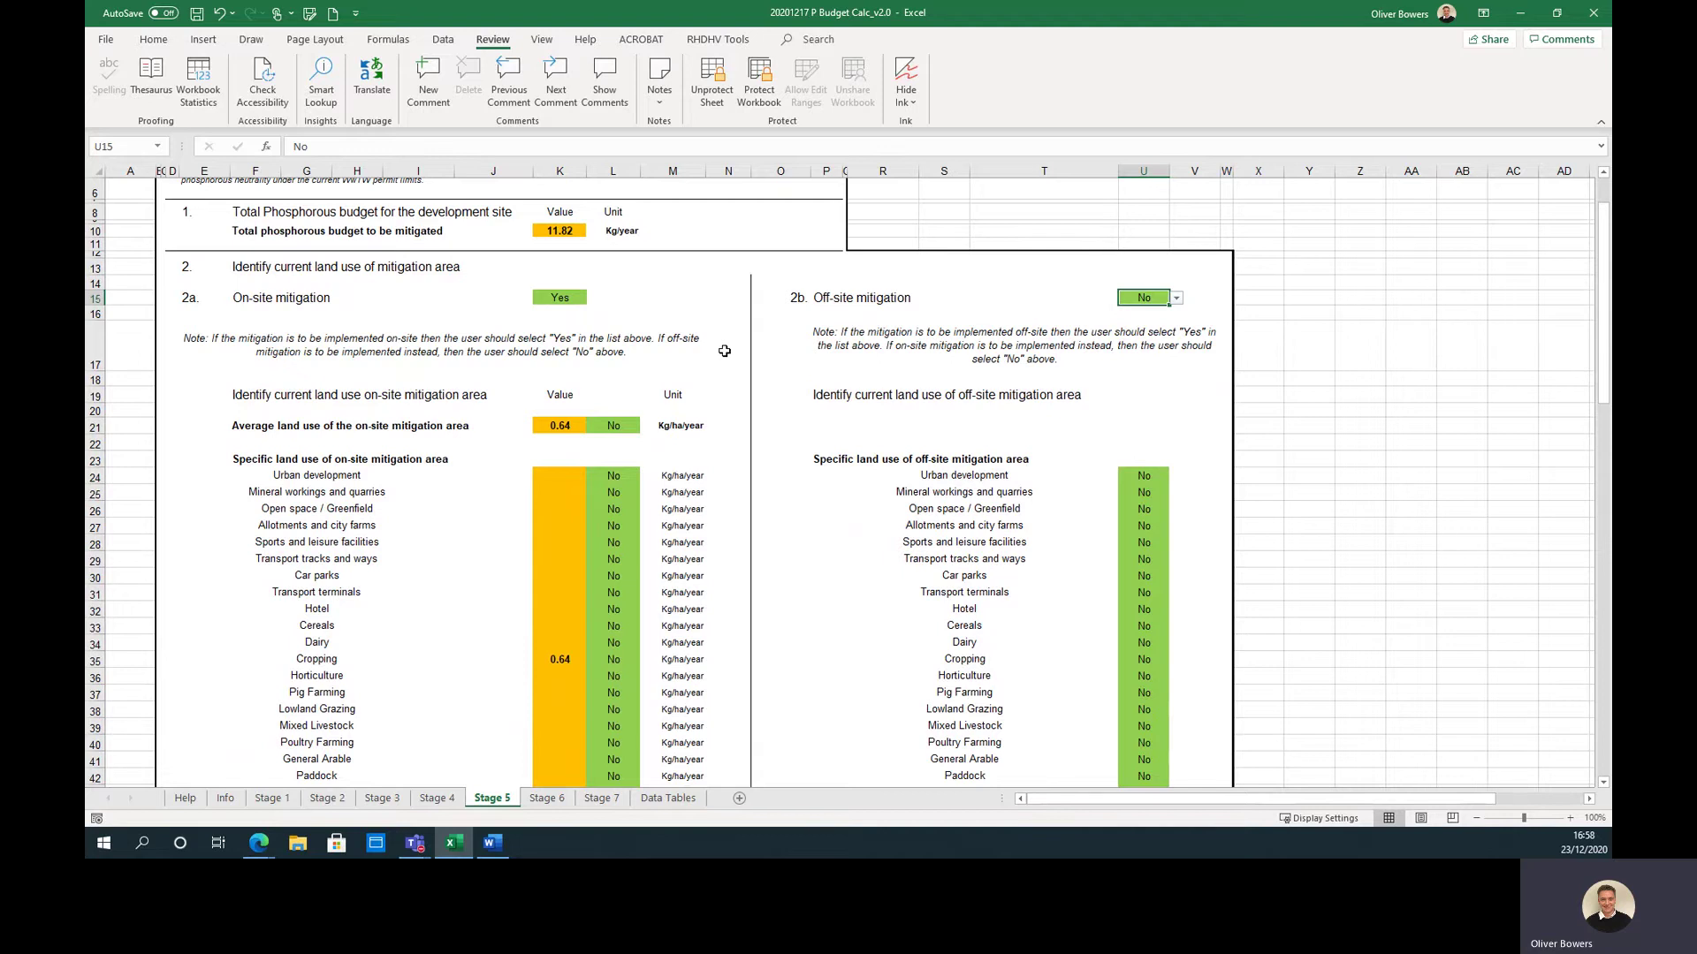
scroll(723, 350, "down", 3)
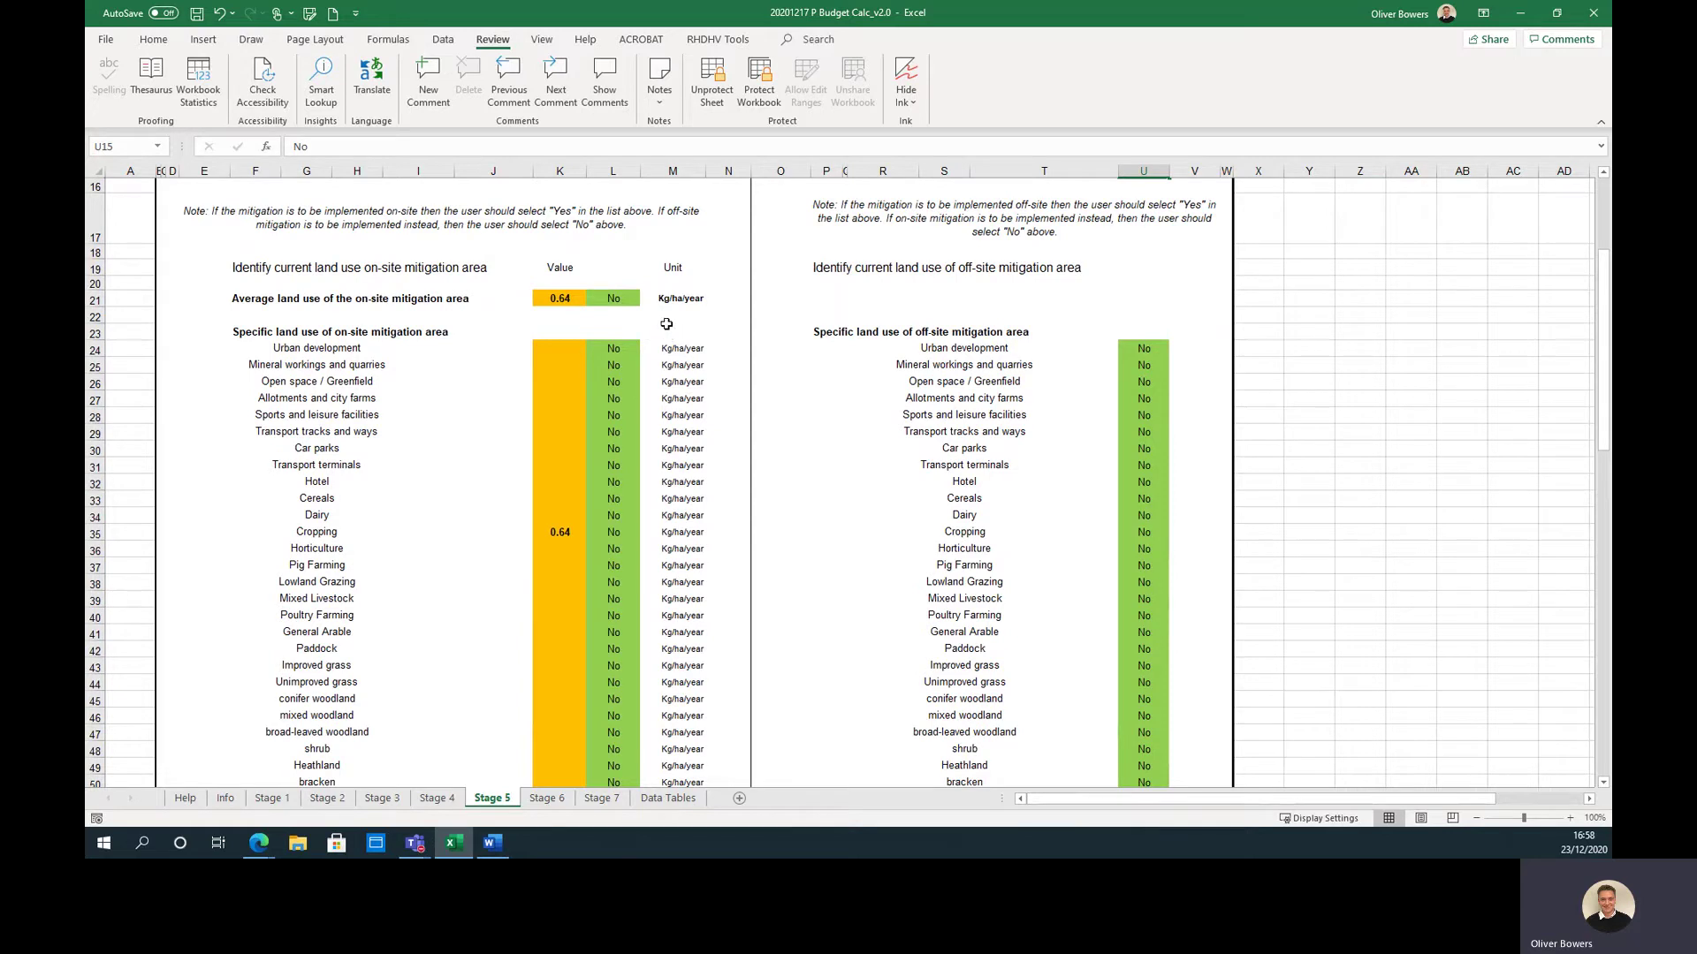
left_click(633, 299)
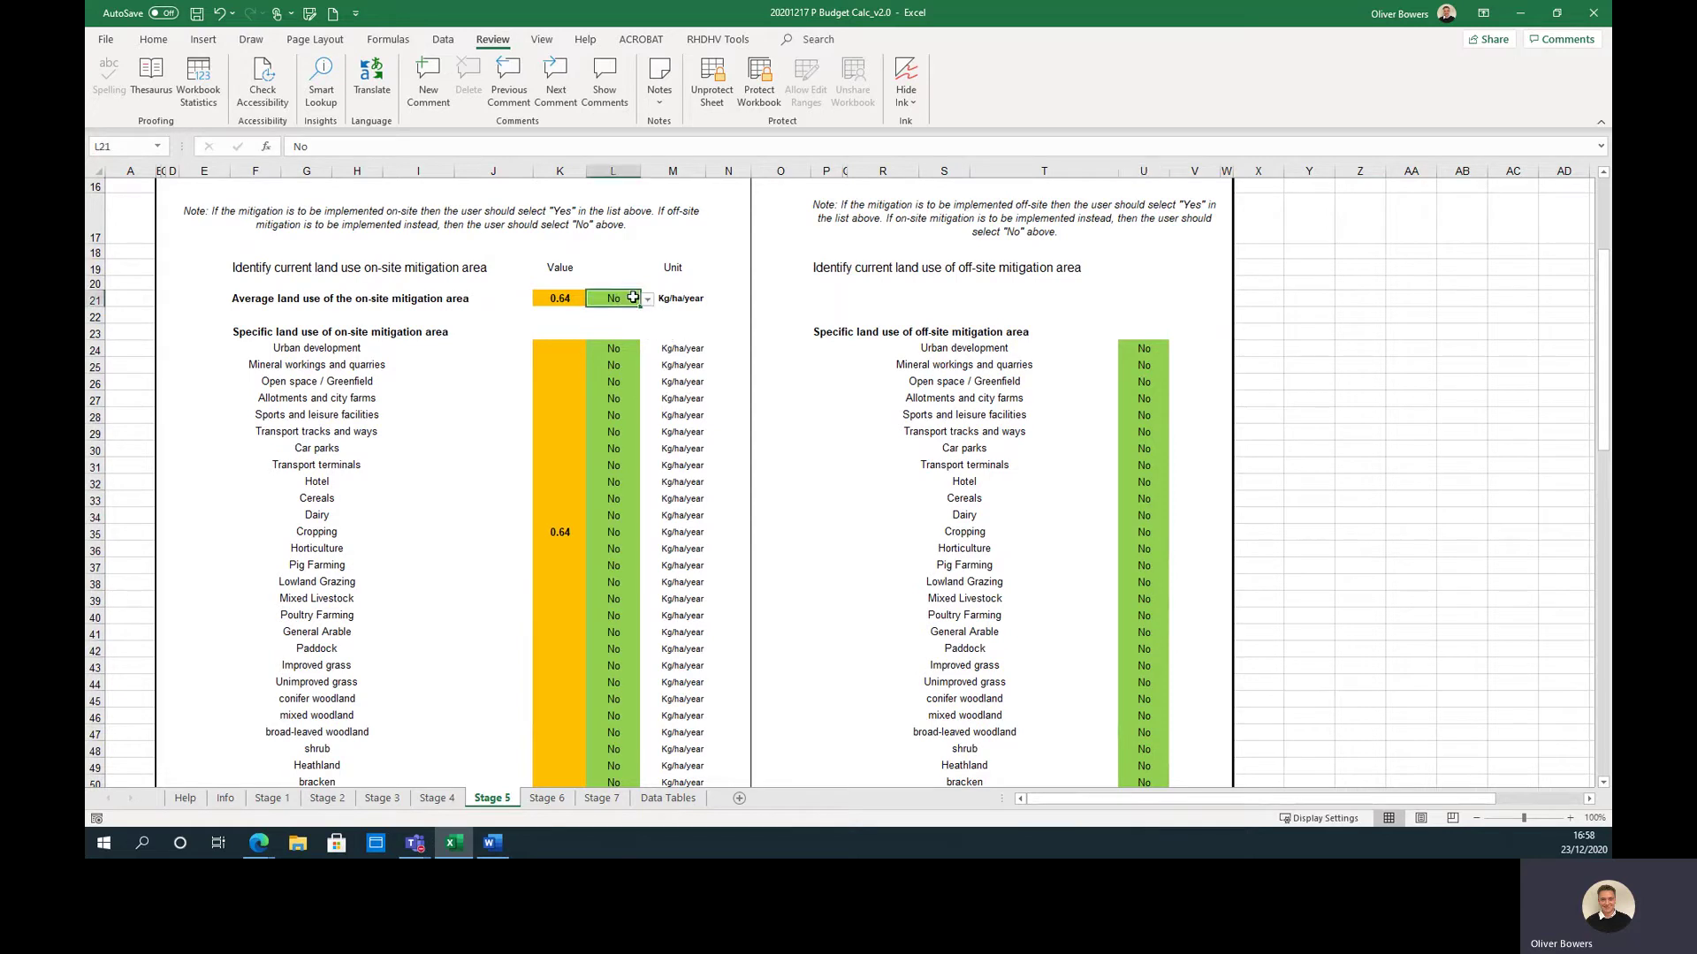
left_click(650, 302)
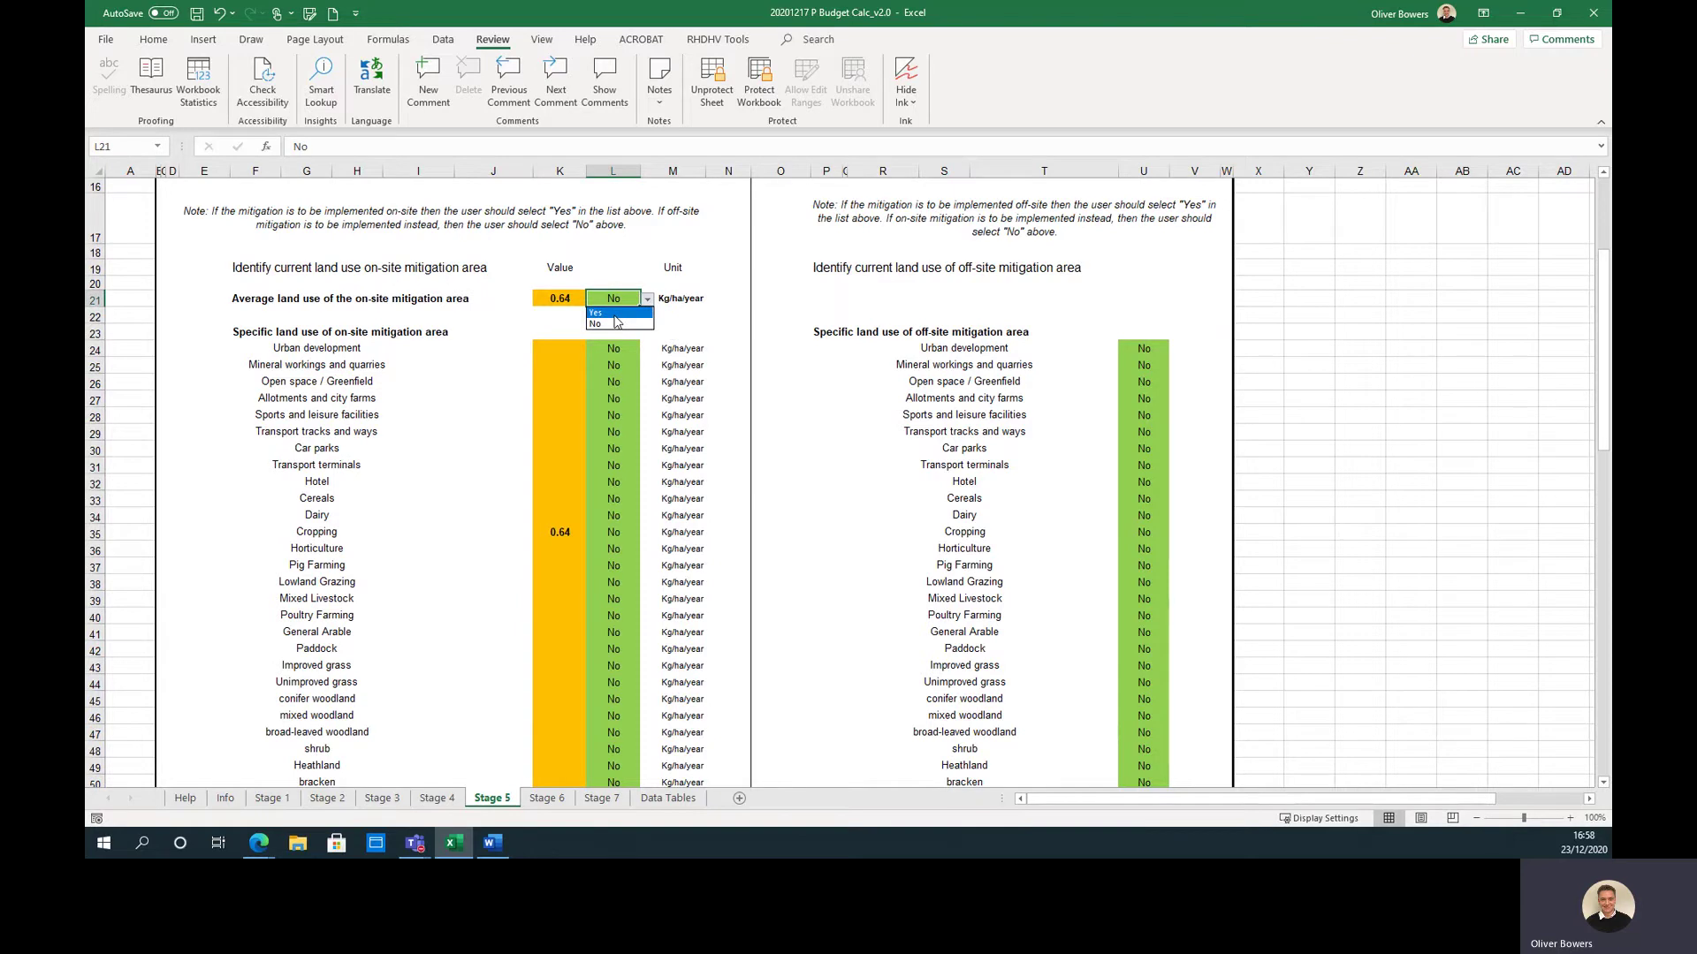
left_click(615, 313)
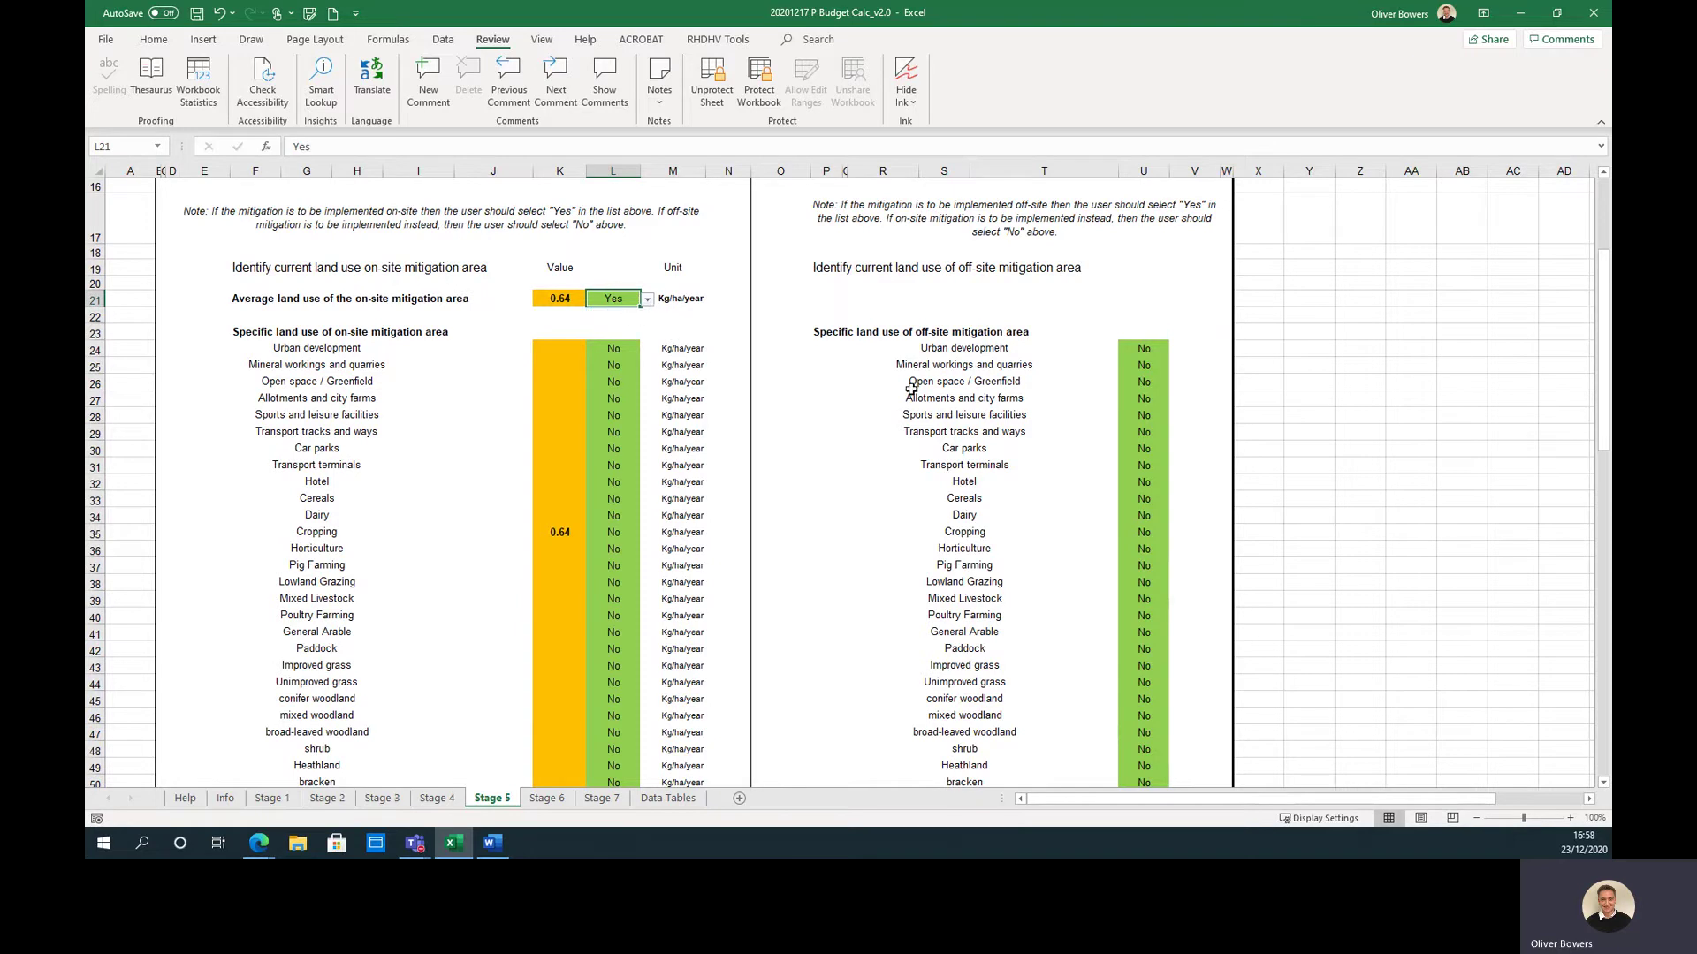
- Switch to off-site mitigation: off-site set to Yes, on-site back to No
scroll(597, 289, "up", 2)
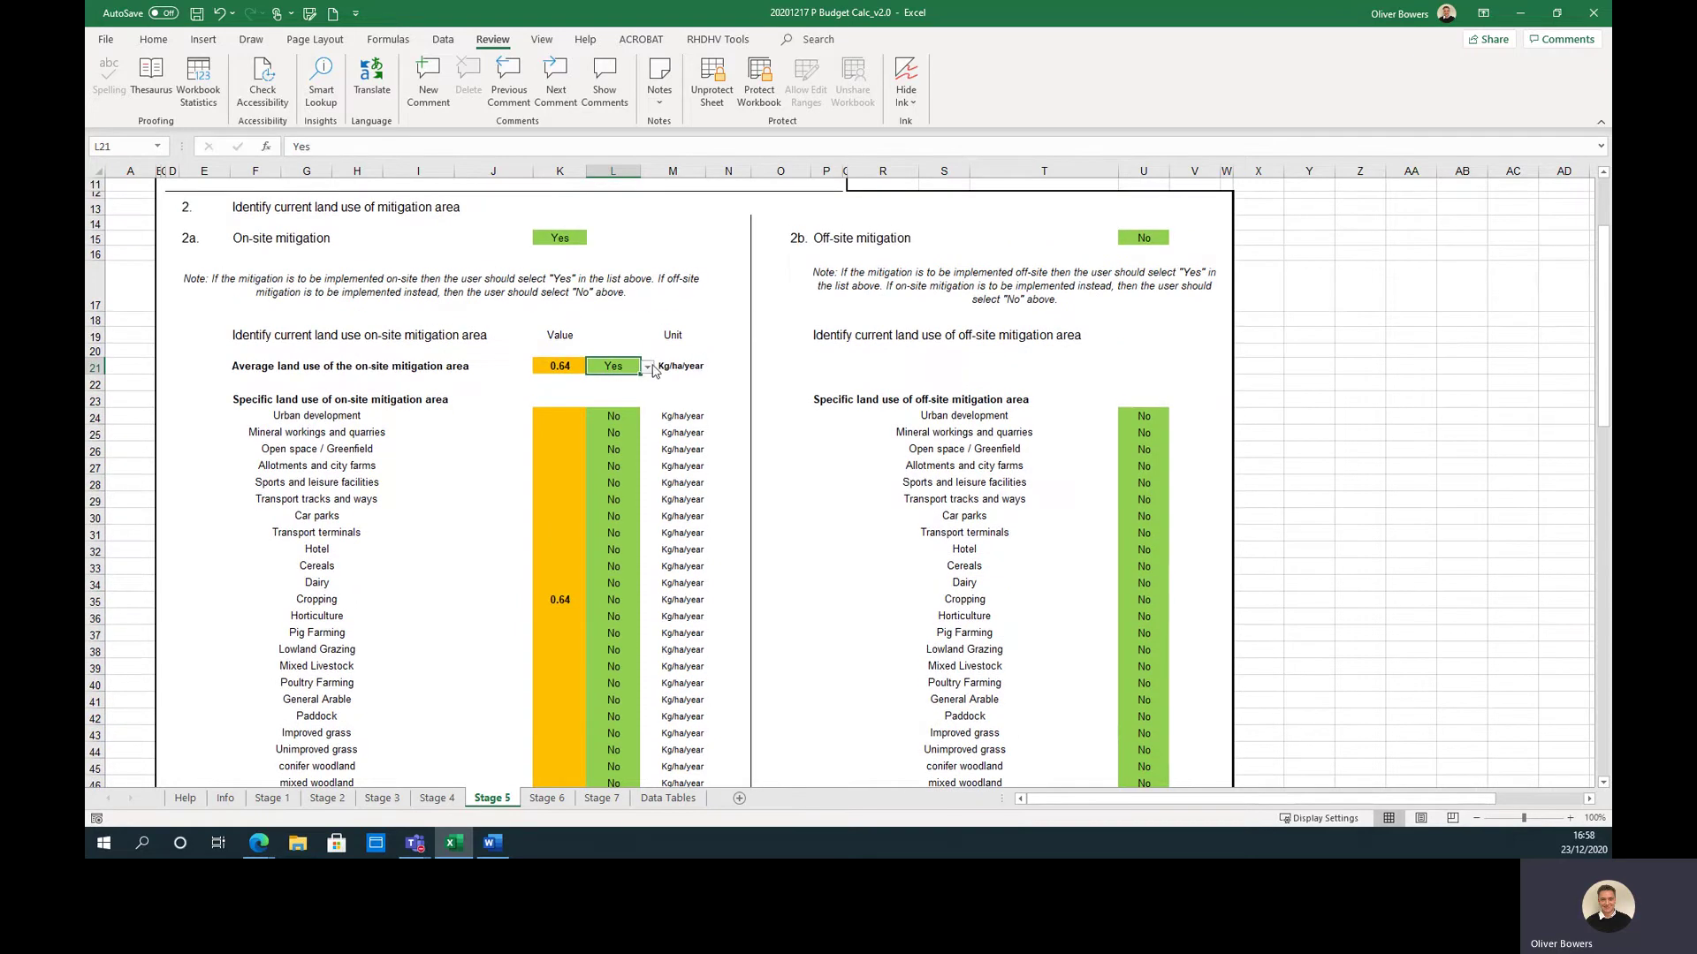
left_click(1149, 239)
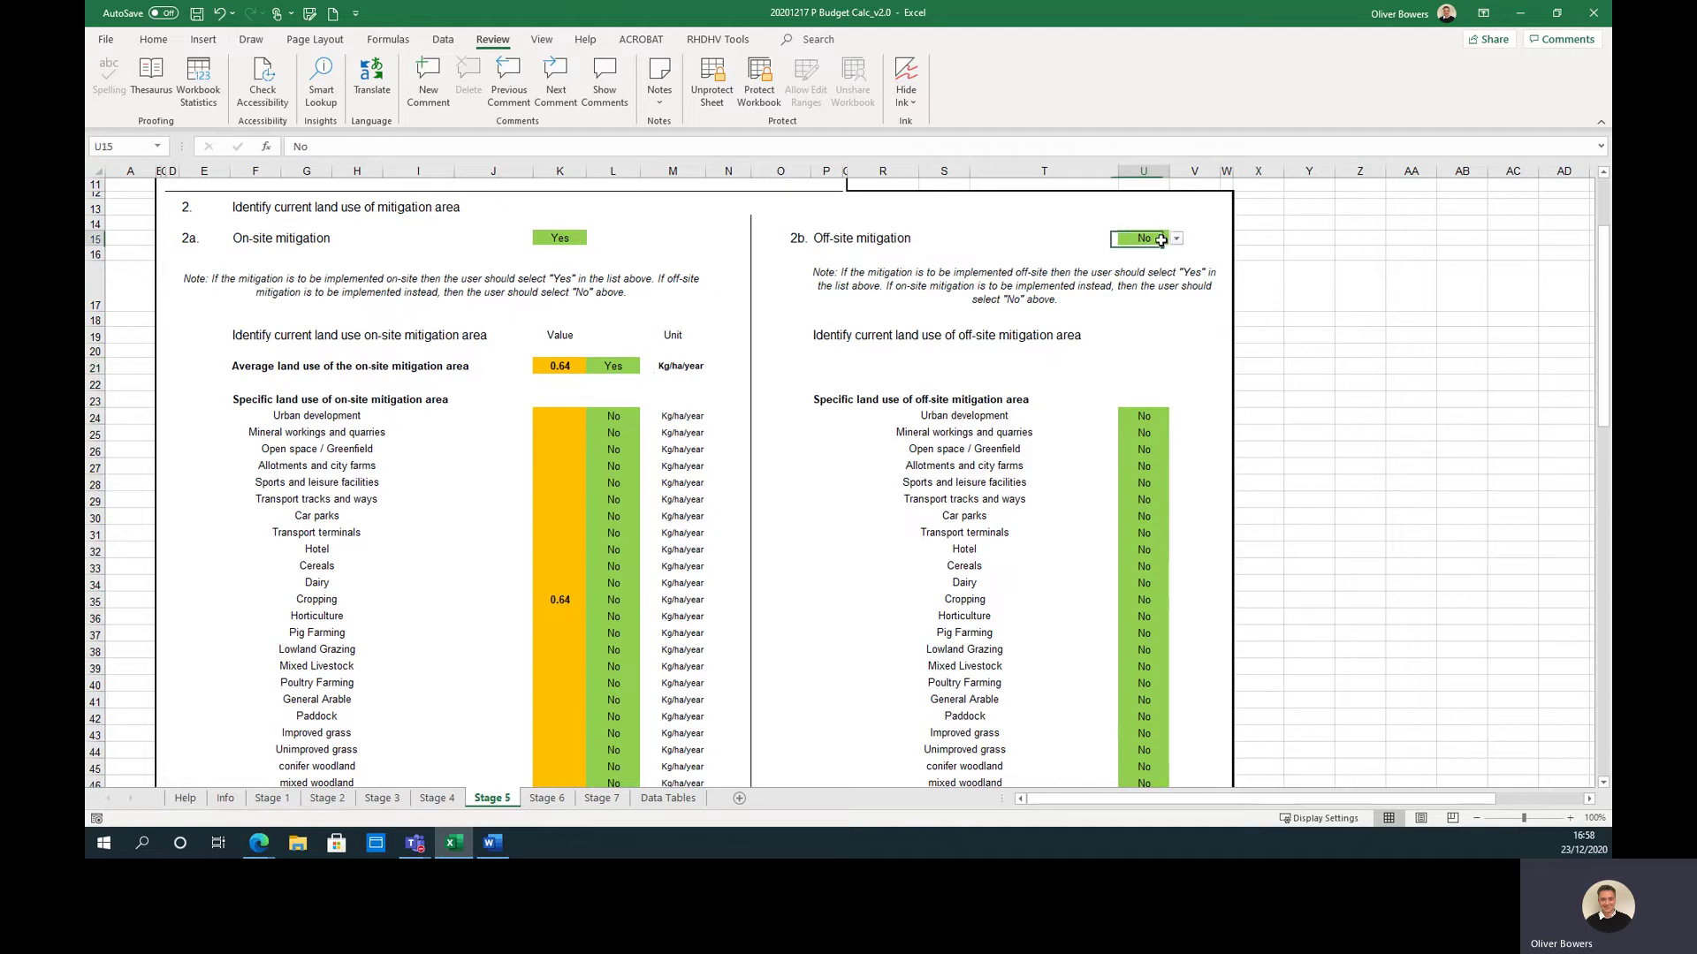
left_click(1177, 239)
left_click(1142, 253)
left_click(570, 236)
left_click(594, 239)
left_click(576, 268)
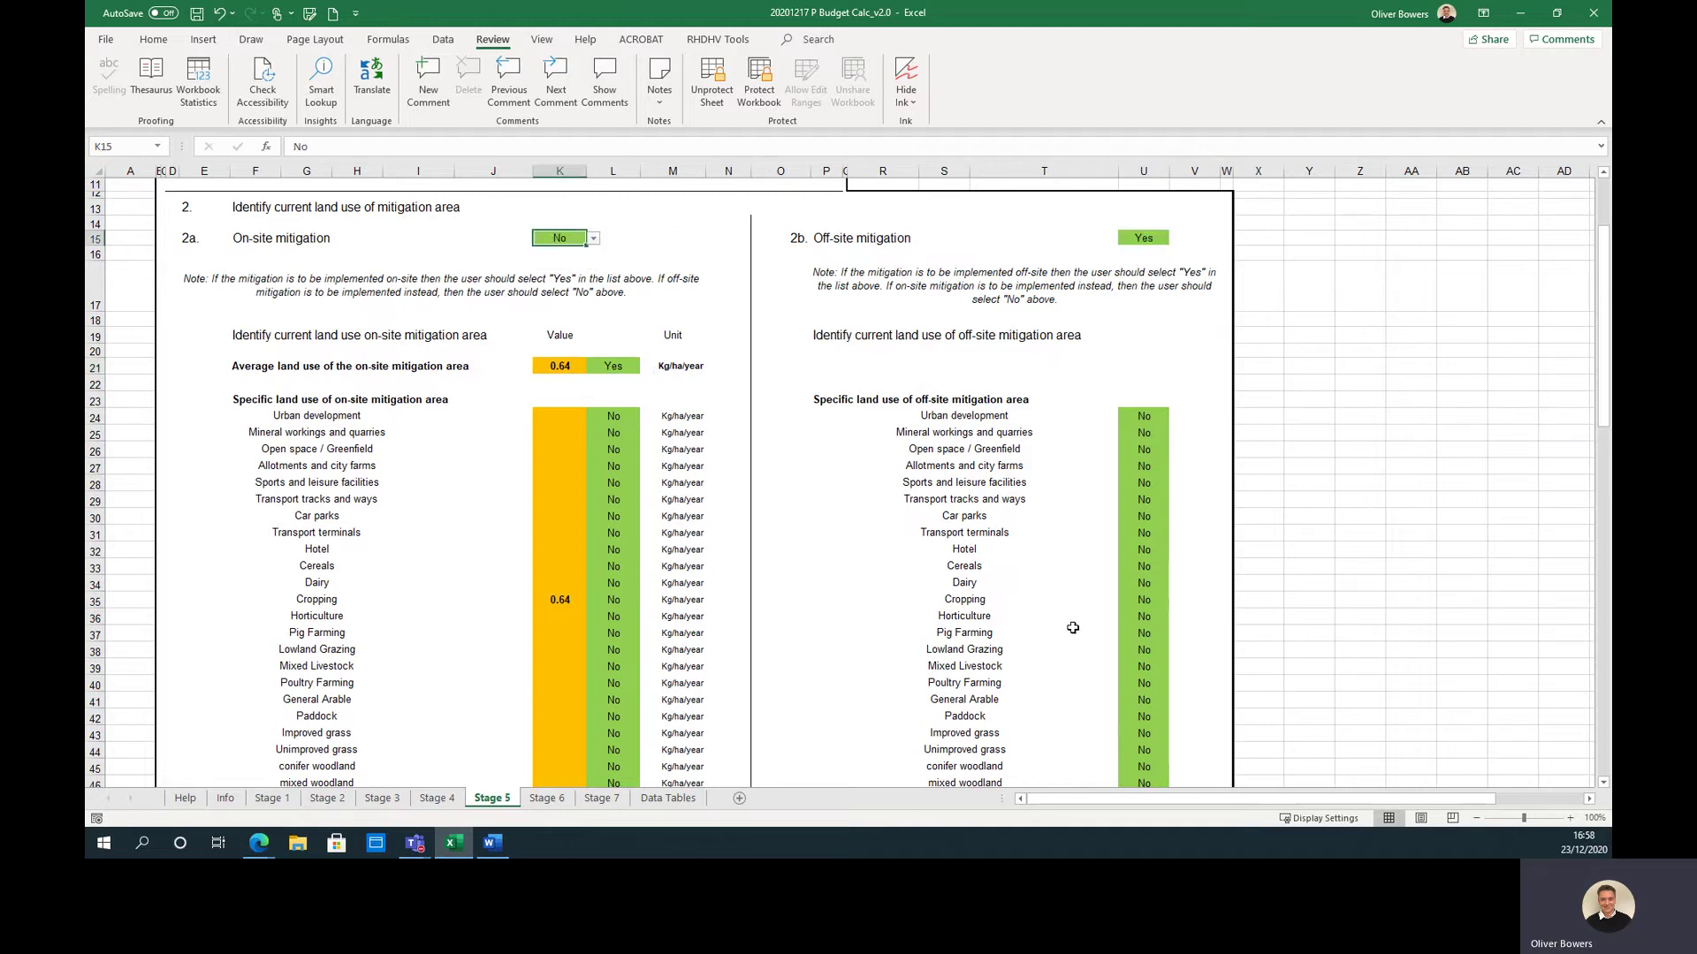
- Mark Cropping as the off-site land use, giving 0.64 runoff coefficient and 0.94-hectare wetland
left_click(1140, 601)
left_click(1177, 601)
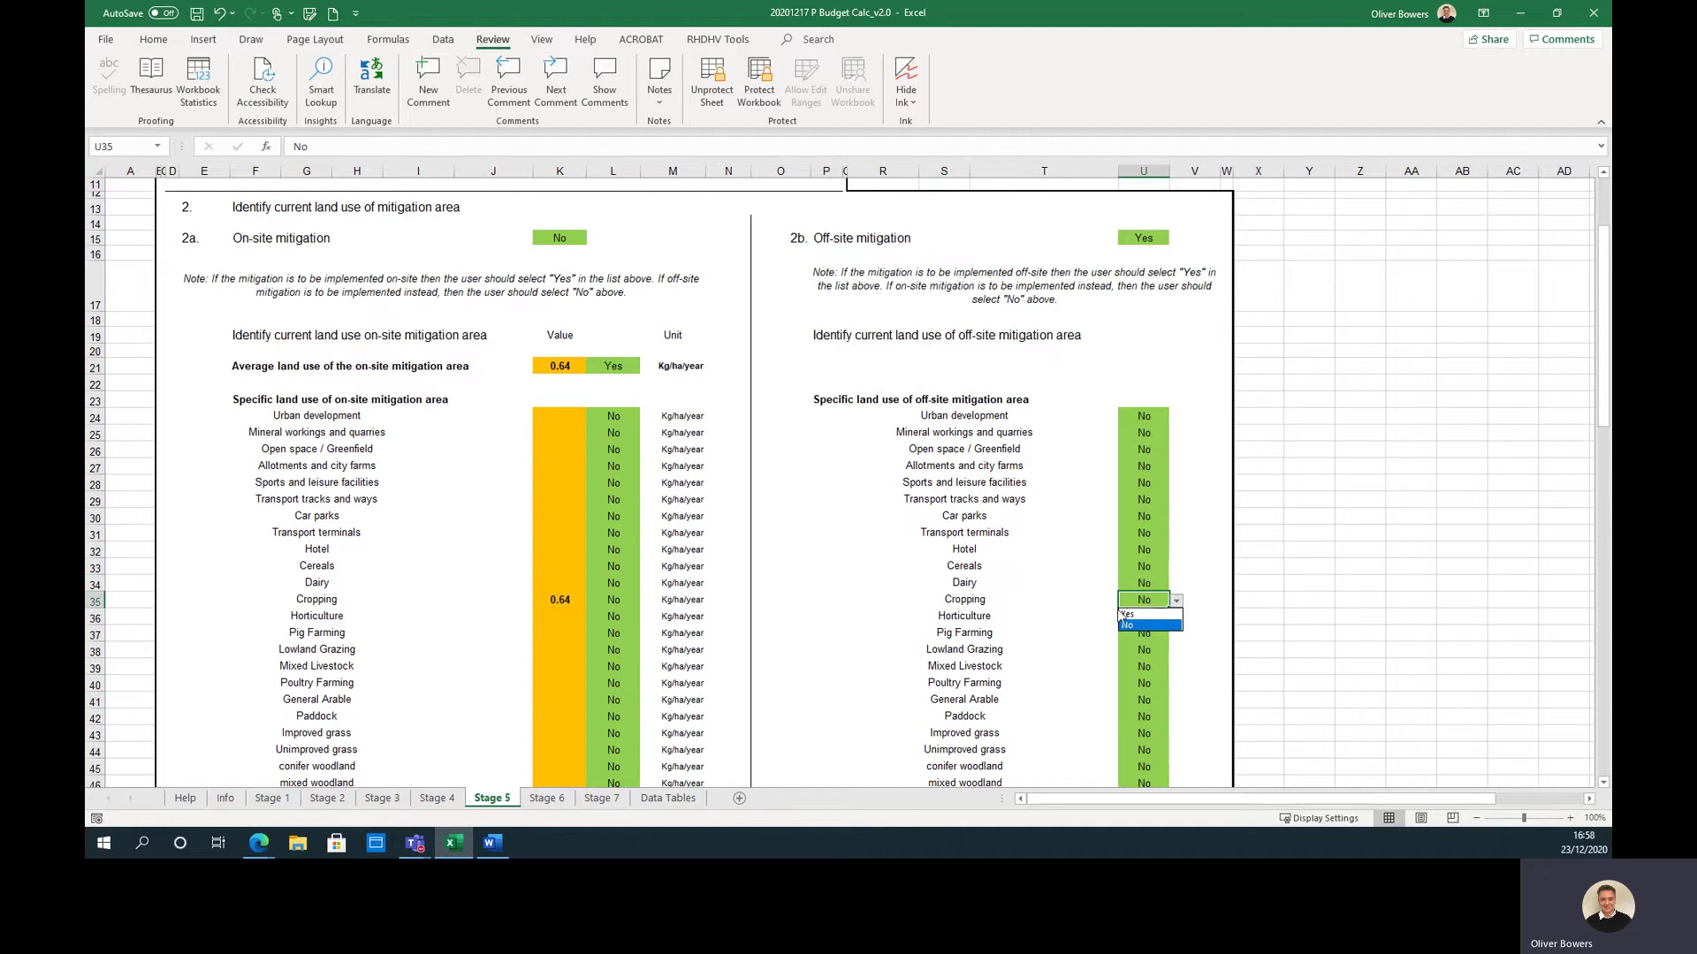
left_click(1138, 616)
scroll(730, 546, "down", 2)
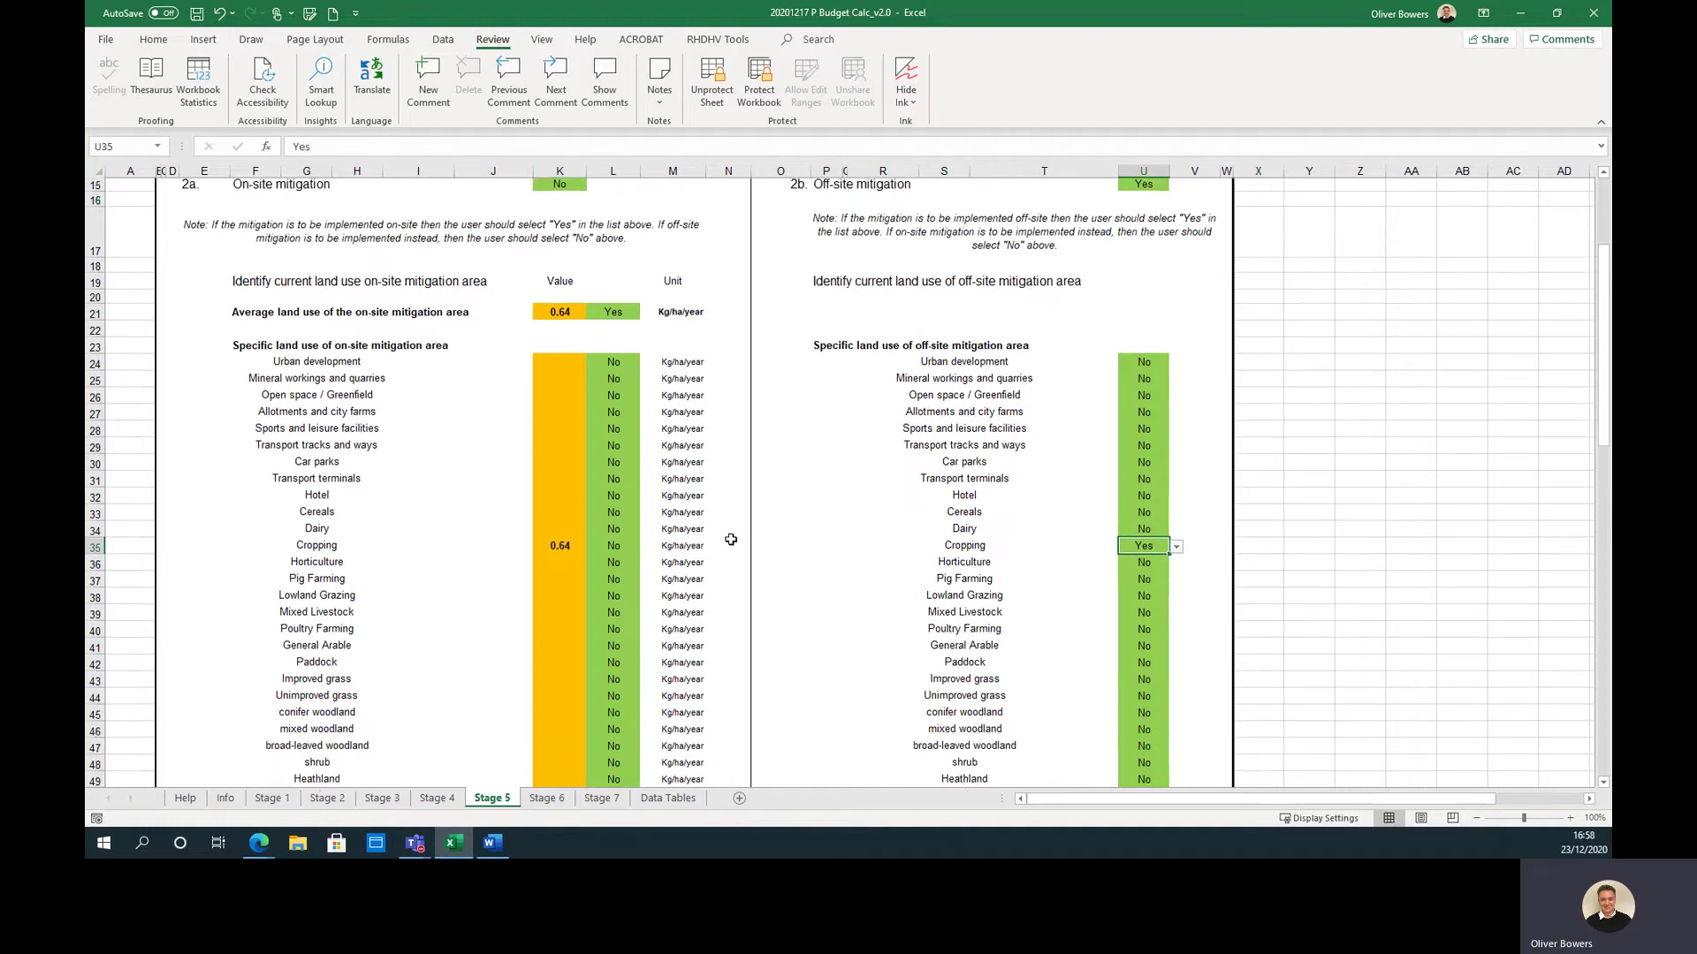
scroll(718, 409, "down", 5)
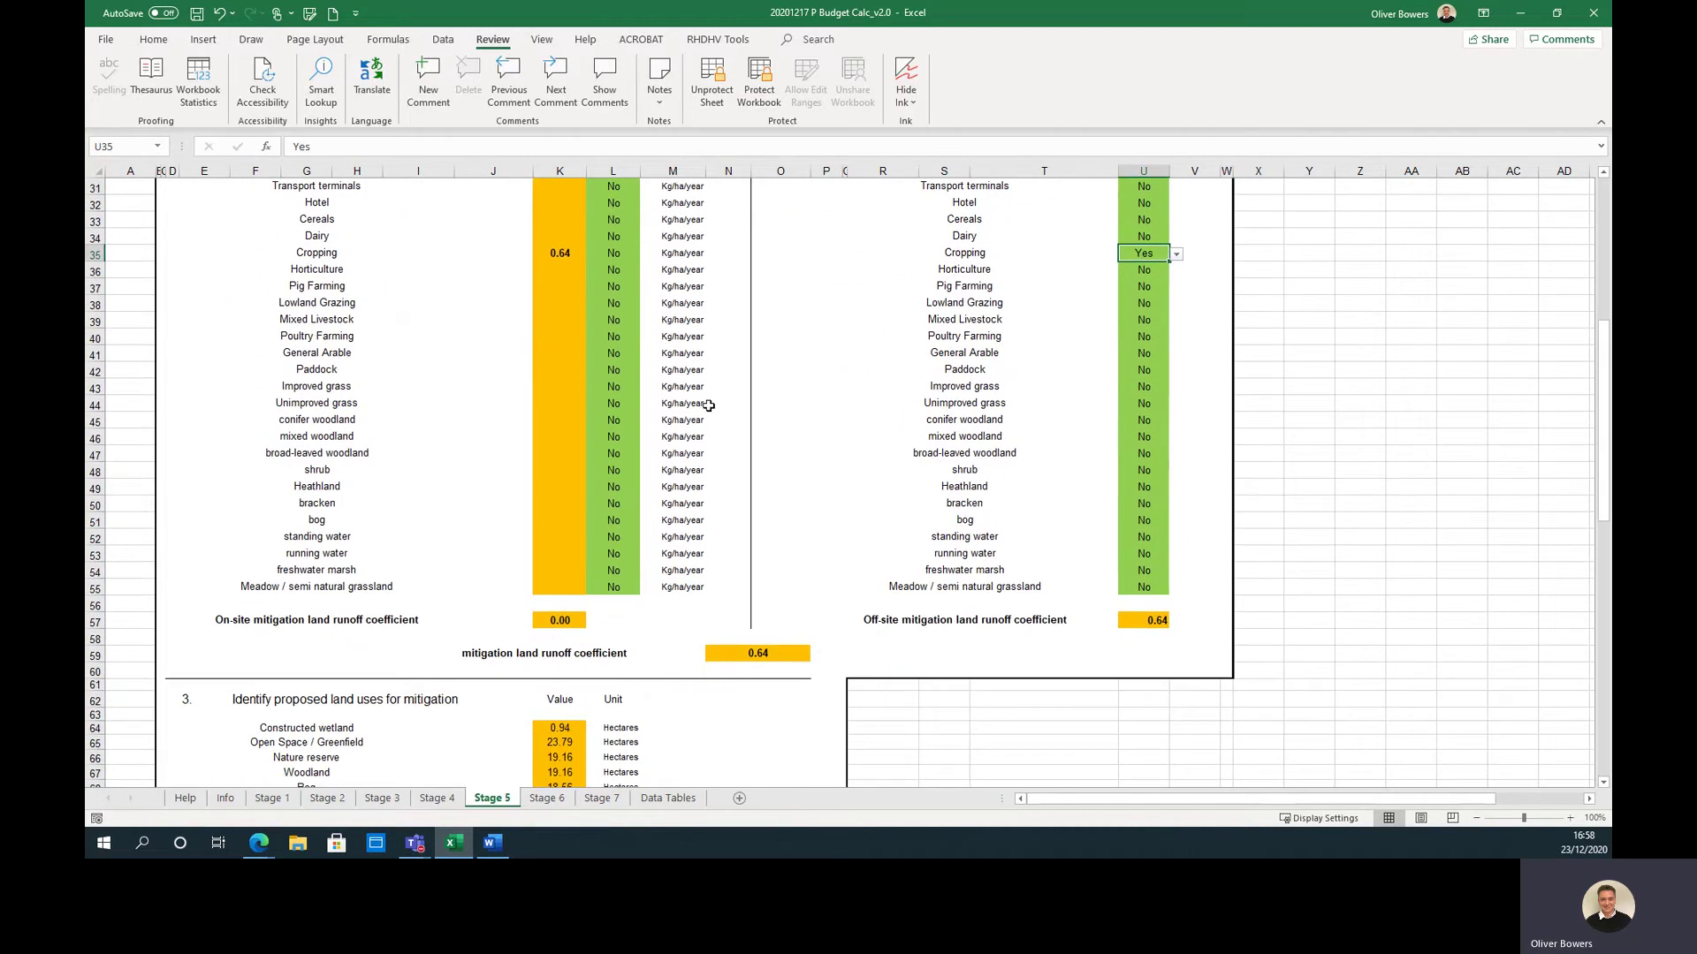
scroll(774, 629, "down", 7)
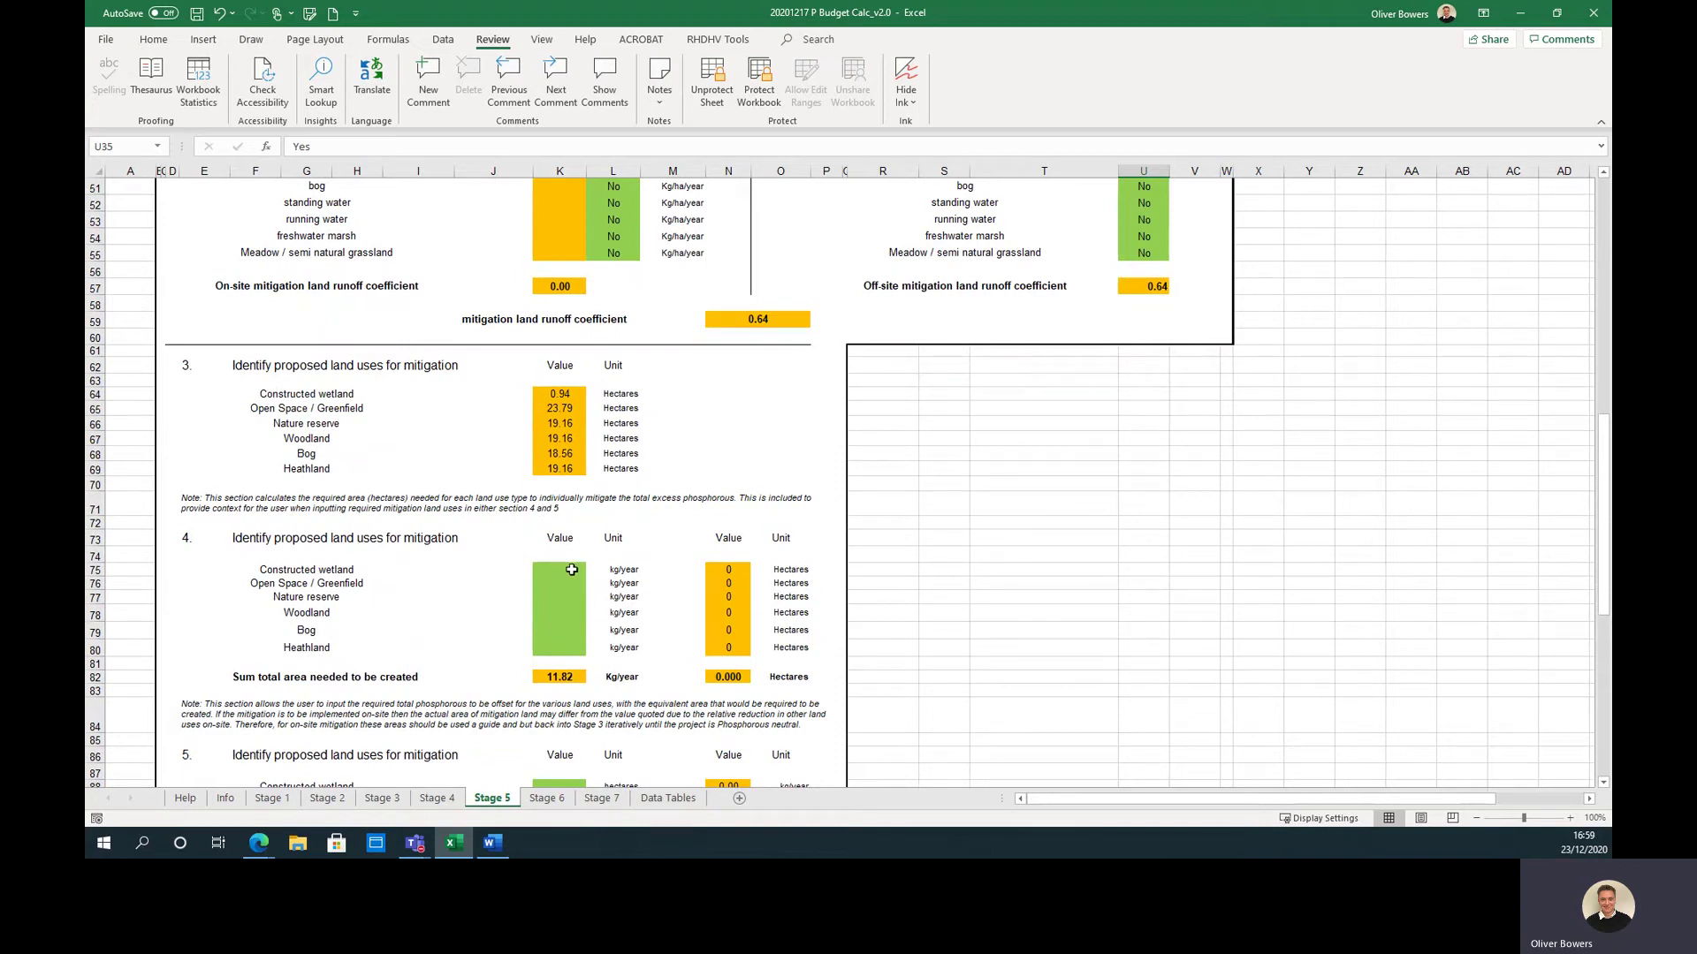
- Enter 11.82 kg/year for constructed wetland in Stage 5 section 4
left_click(572, 570)
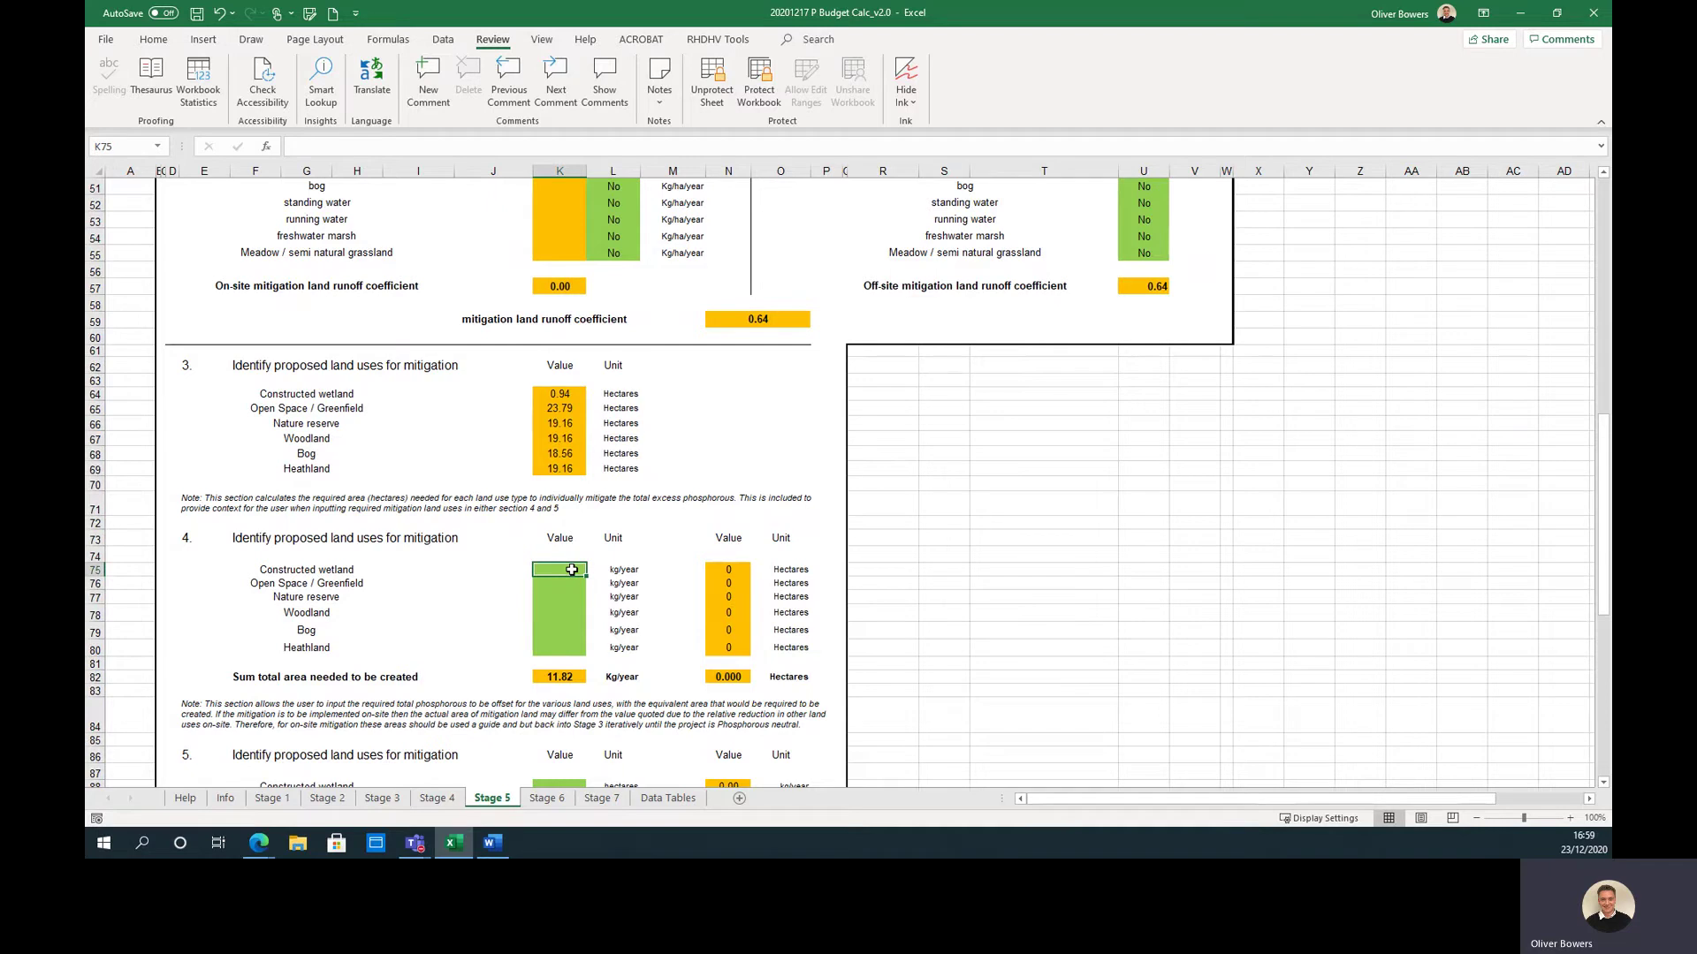
type("11.82")
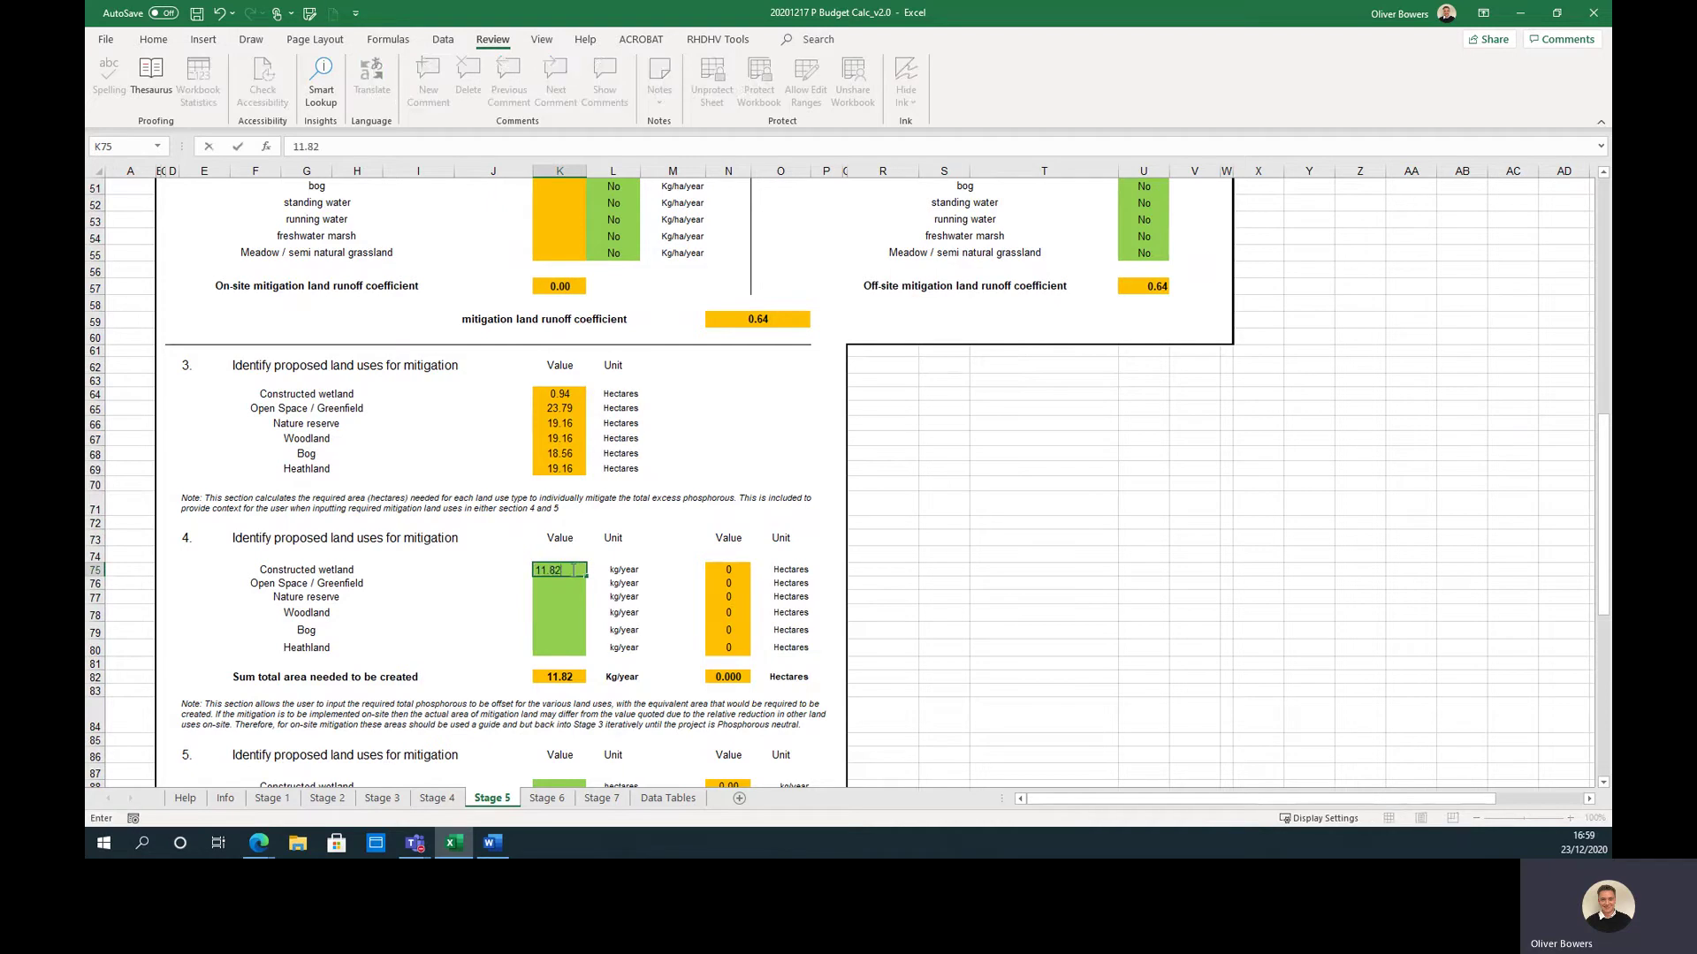
key("Return")
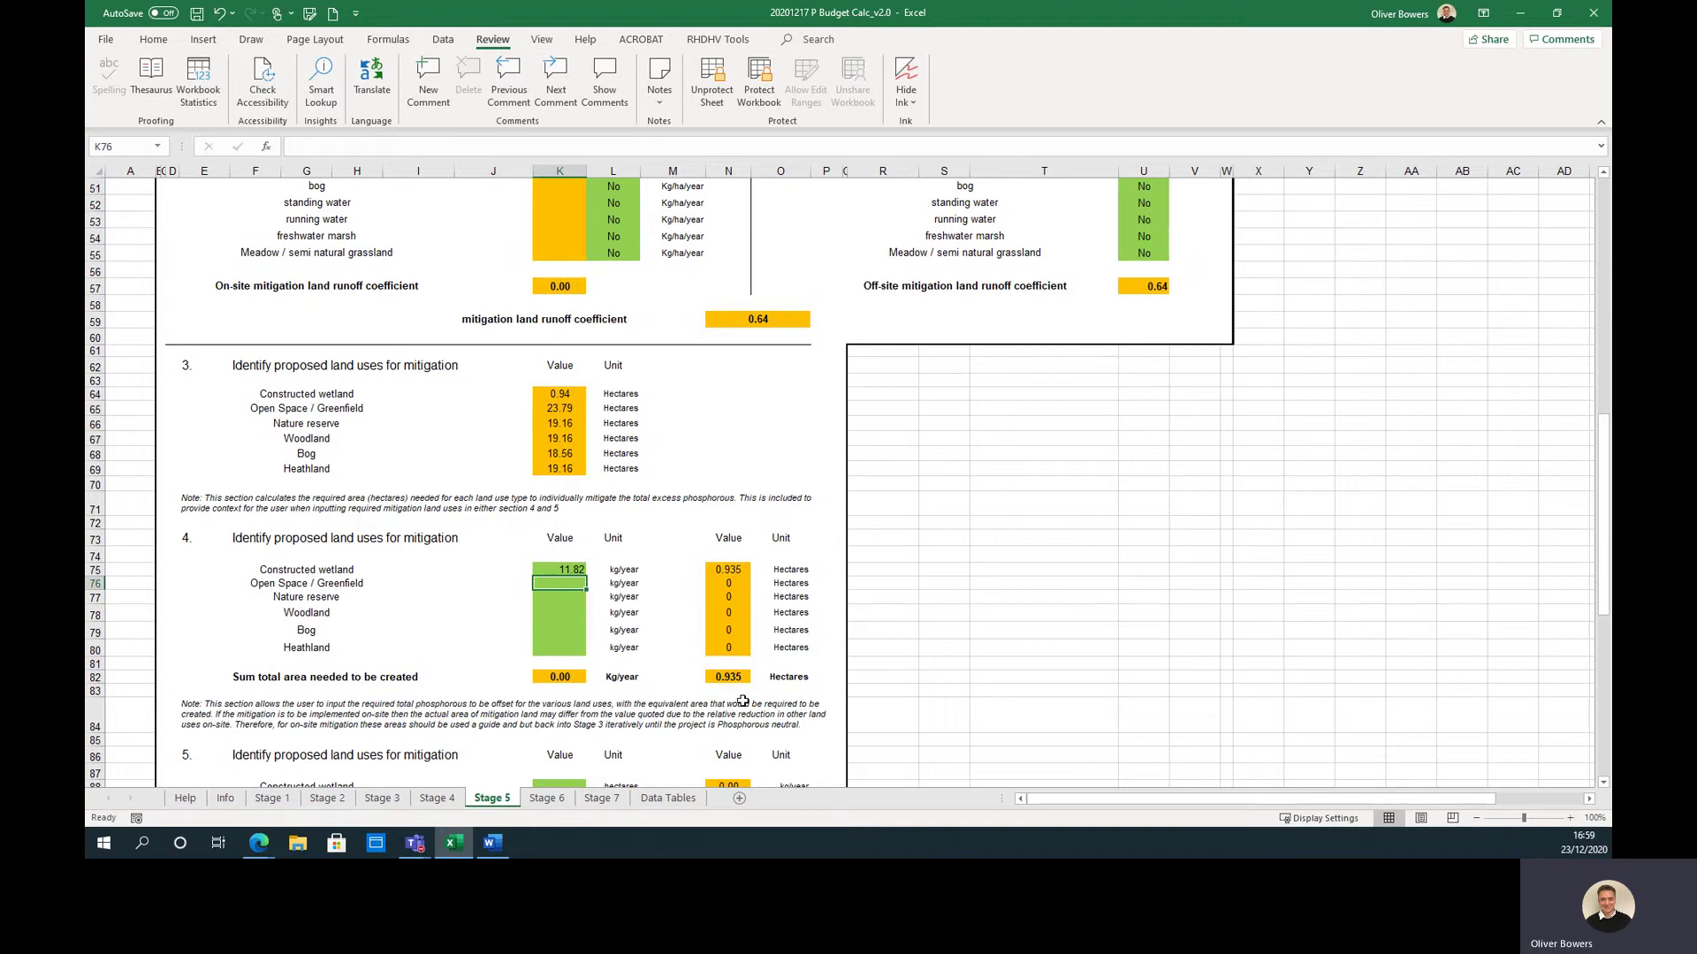
- Enter 0.935 hectares for constructed wetland in section 5, then clear it so it stays blank
scroll(622, 534, "down", 2)
scroll(622, 534, "down", 2)
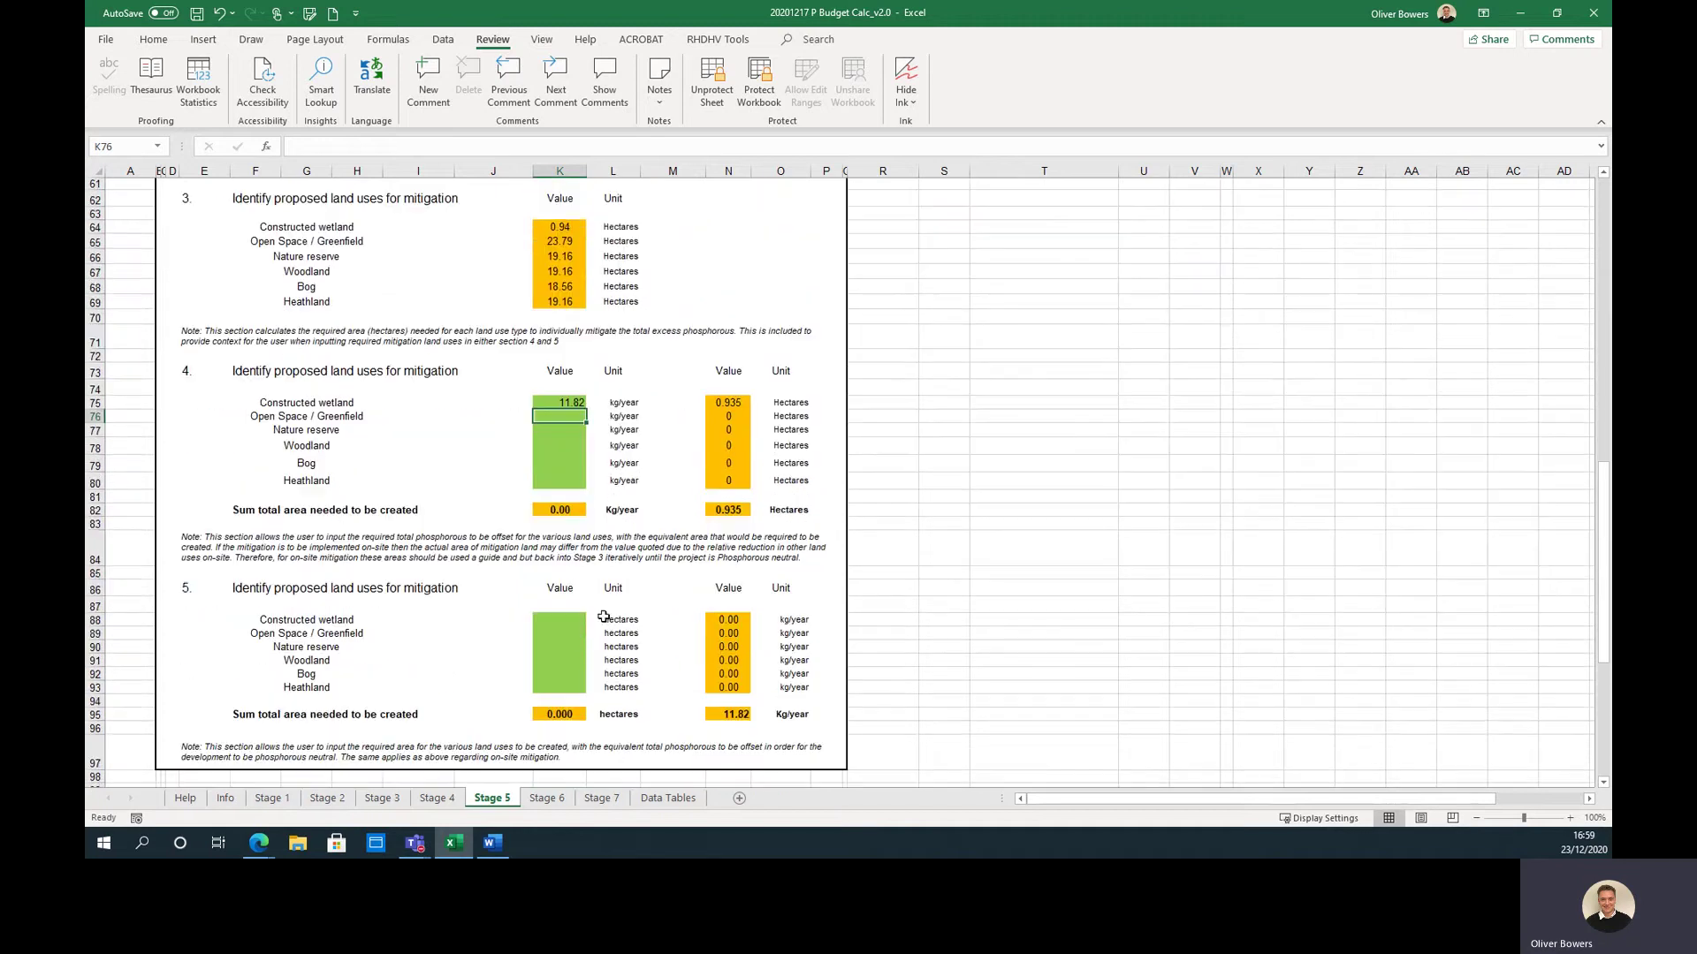
left_click(566, 621)
type("0.935")
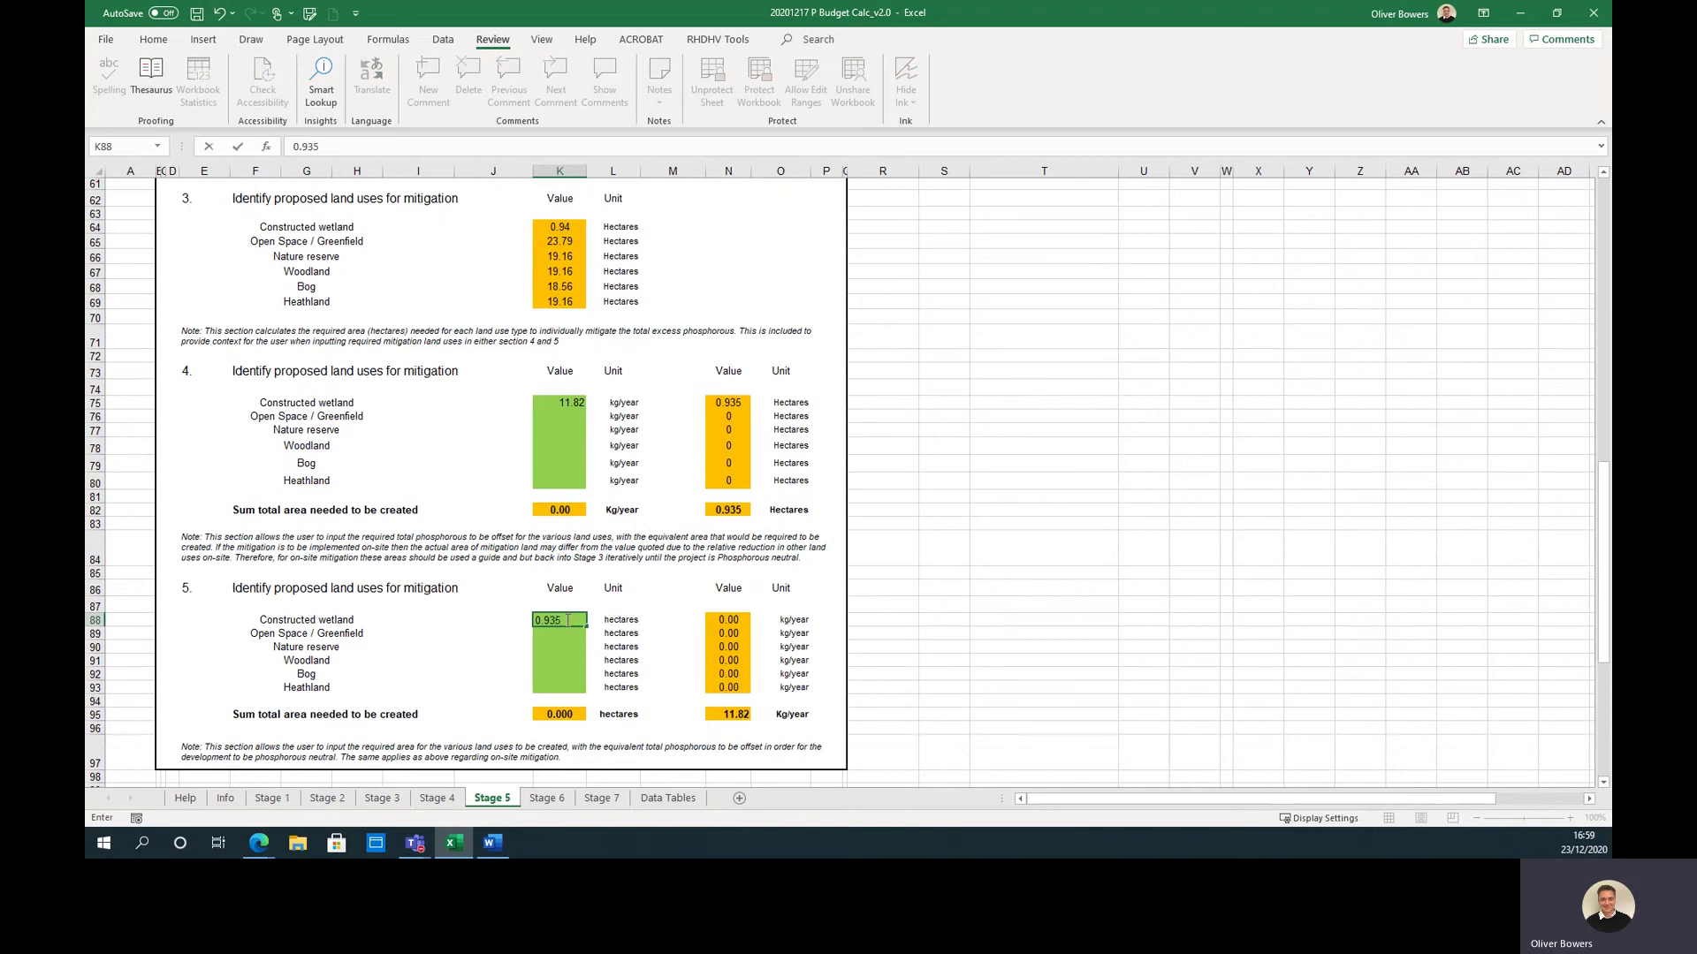
key("Return")
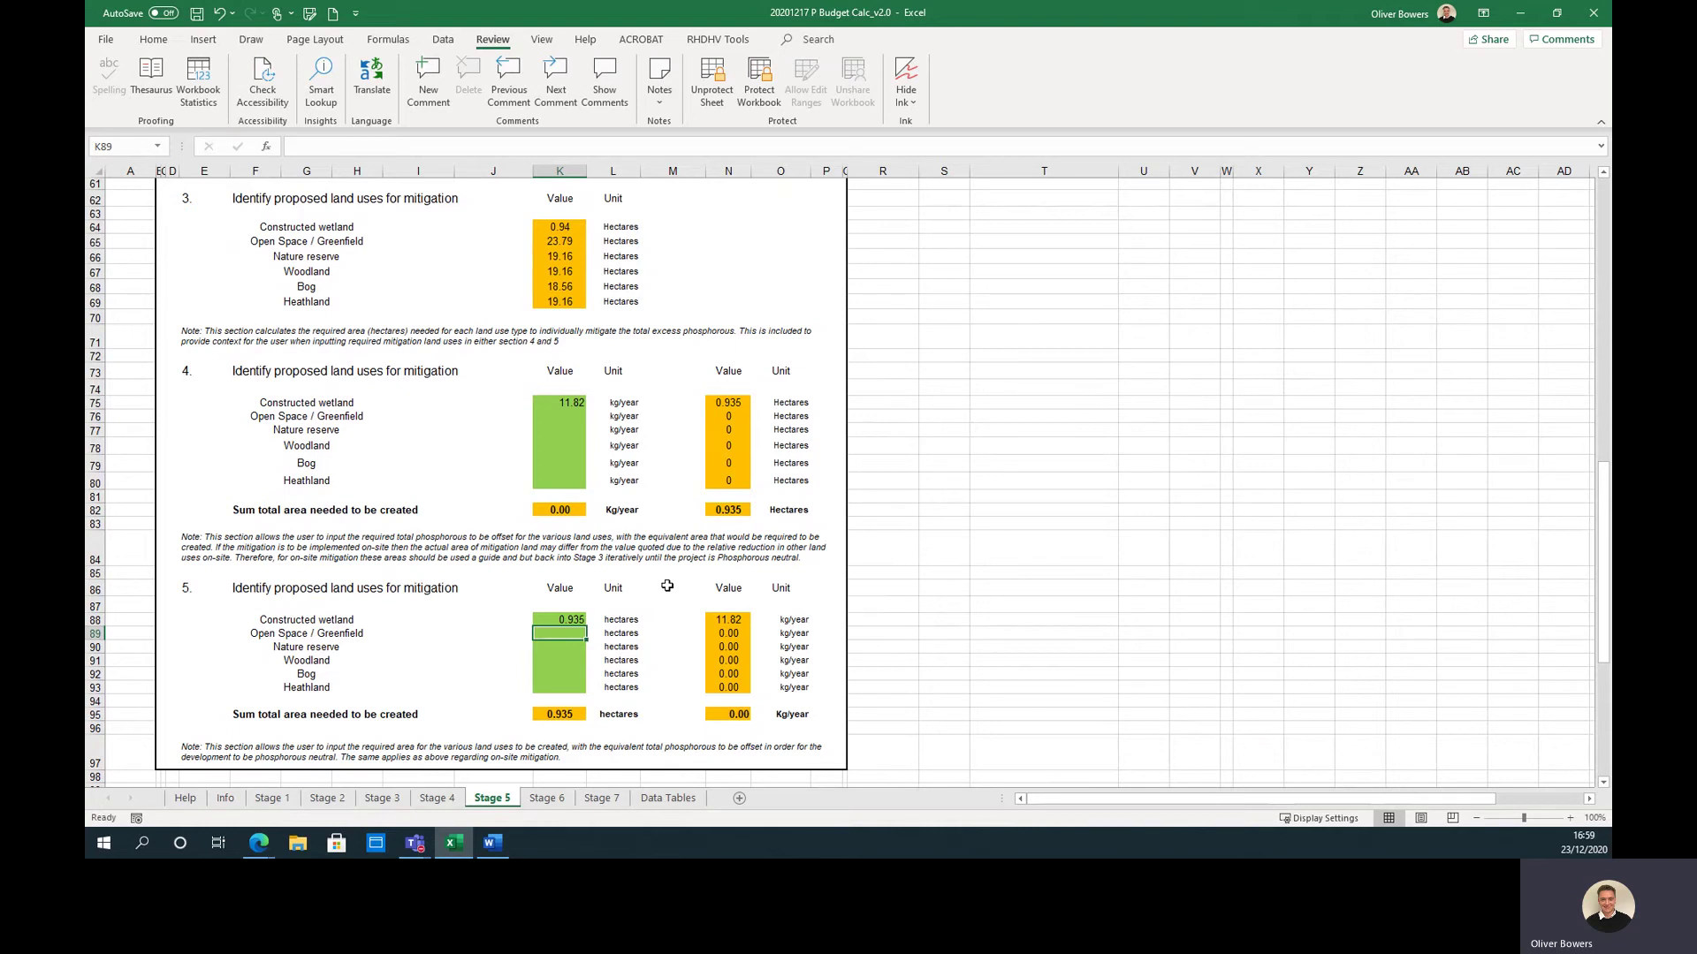
left_click(558, 619)
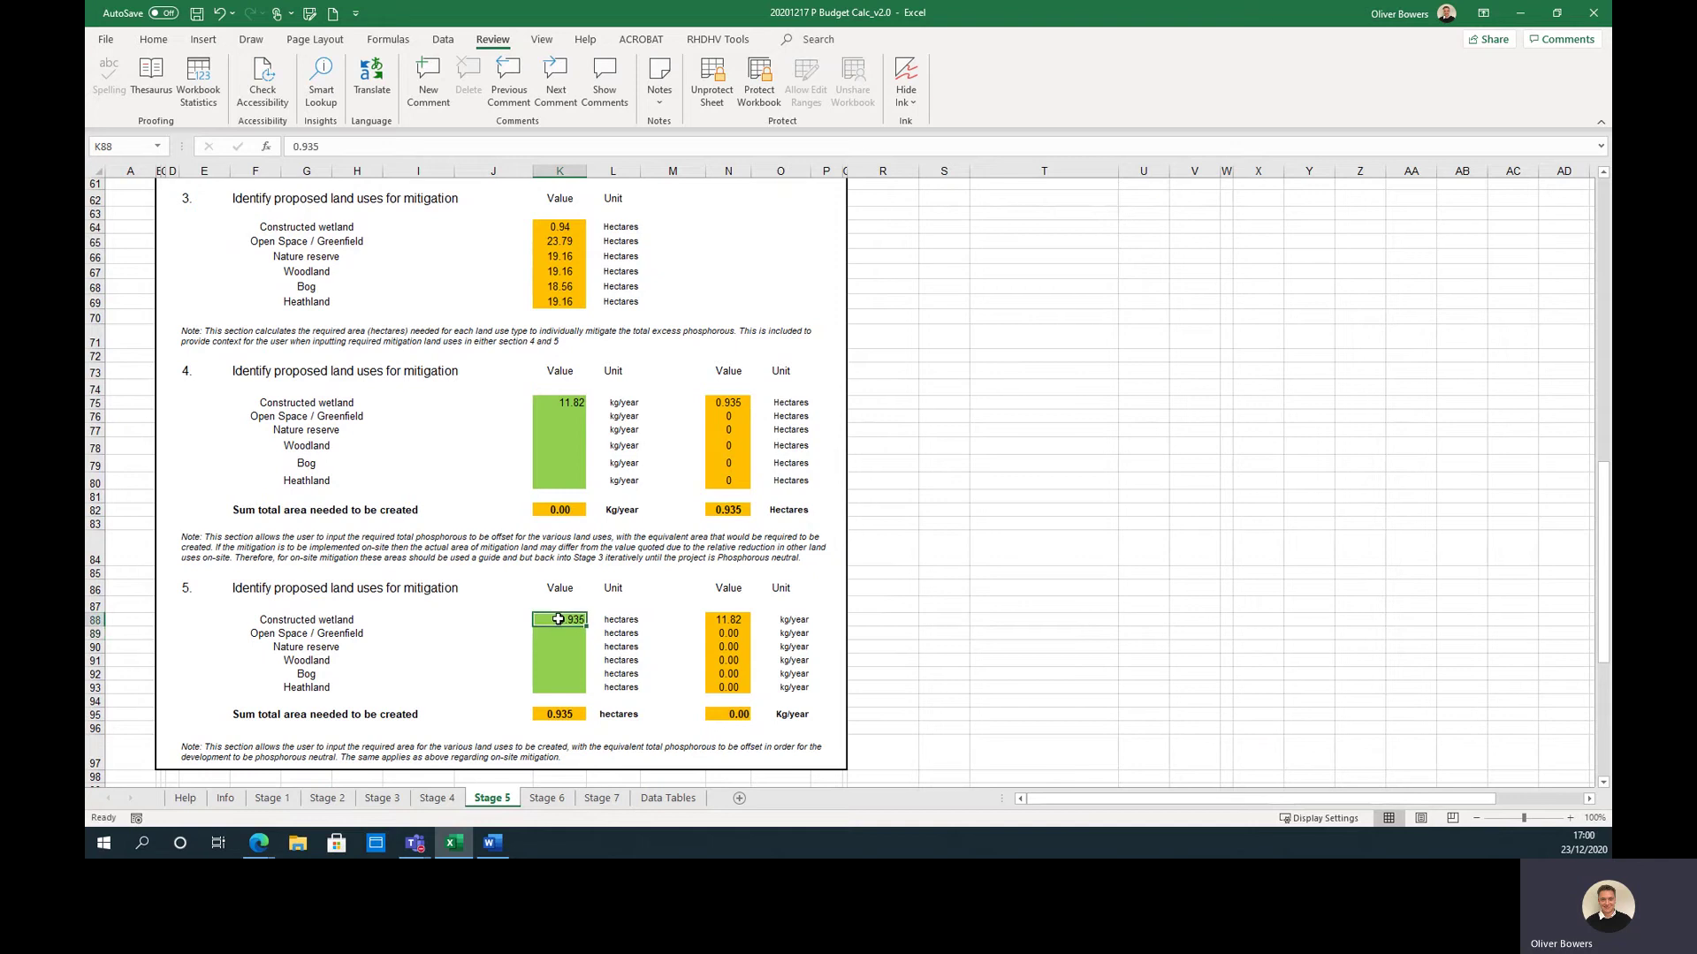
key("Delete")
- Review the Stage 6 sections with the 4.01 kg/year budget, then go to the Stage 7 comparison
left_click(553, 788)
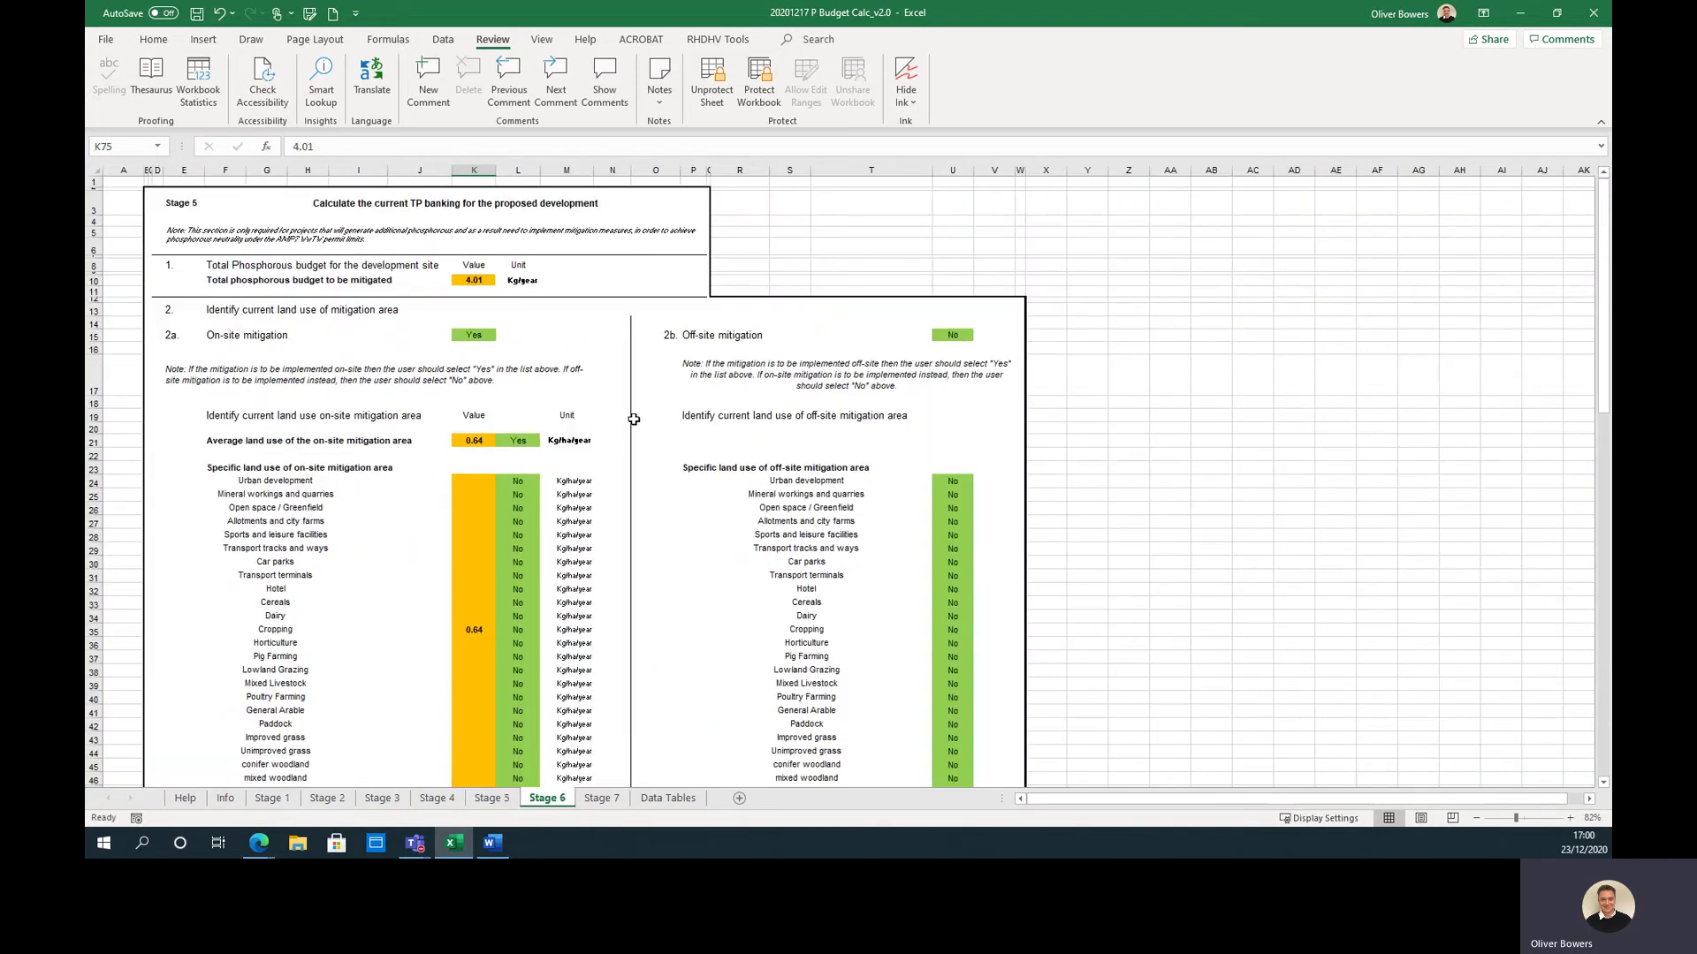
scroll(624, 395, "down", 12)
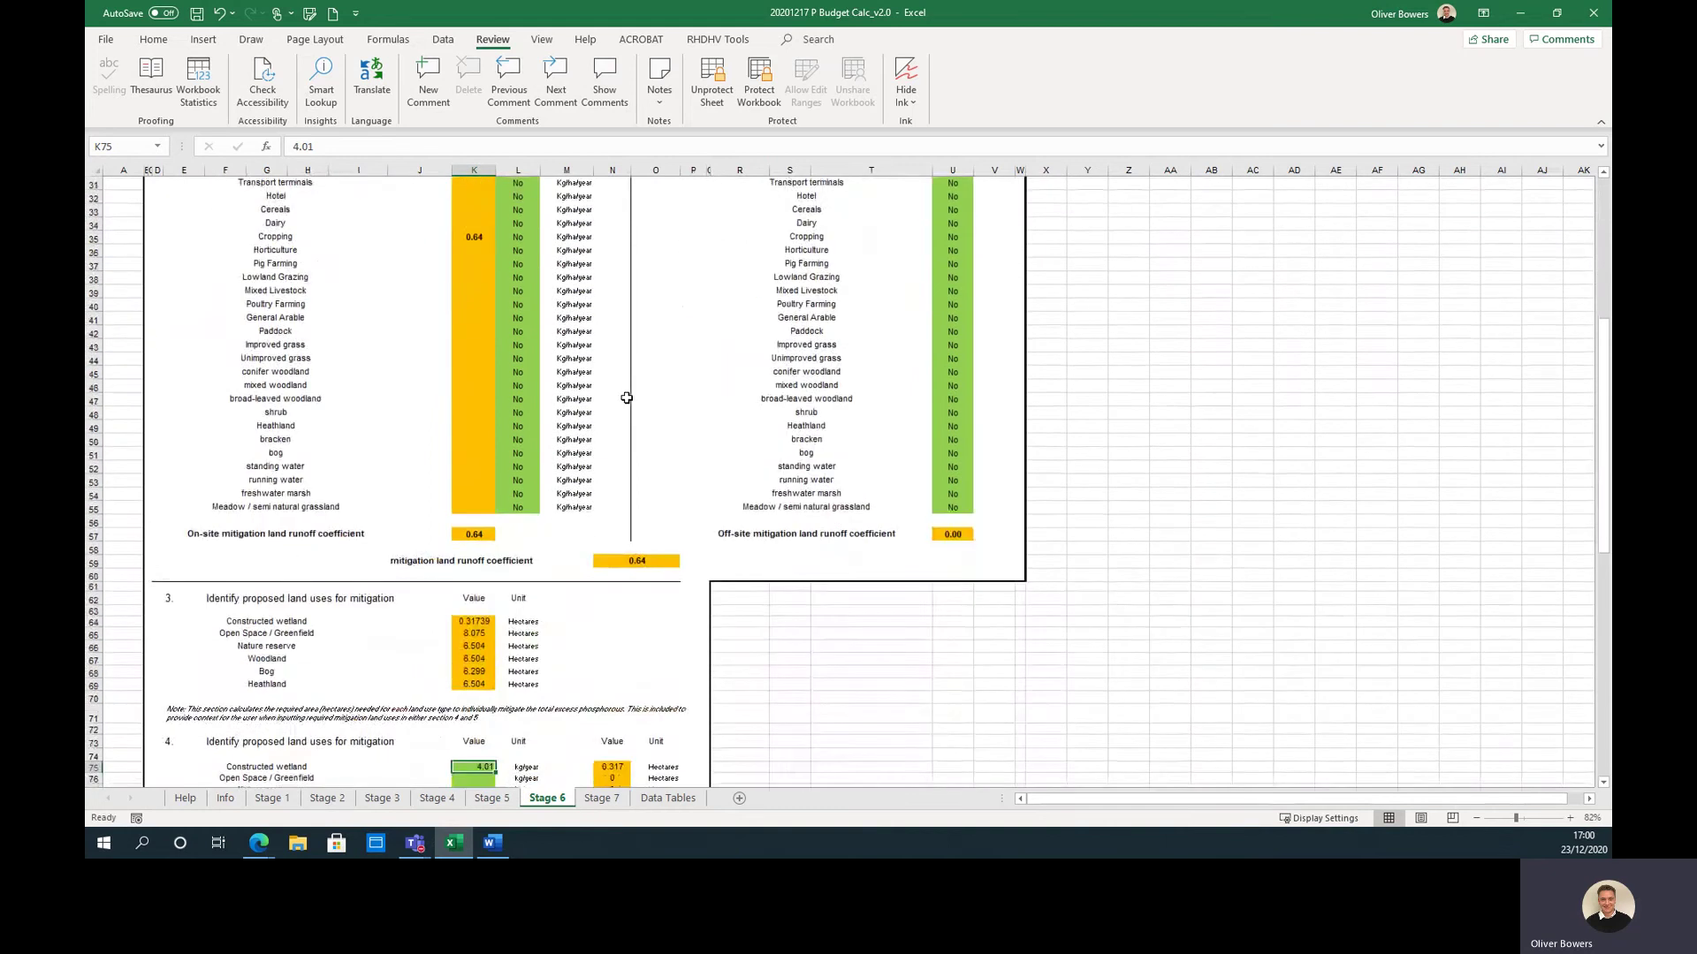
scroll(626, 397, "down", 7)
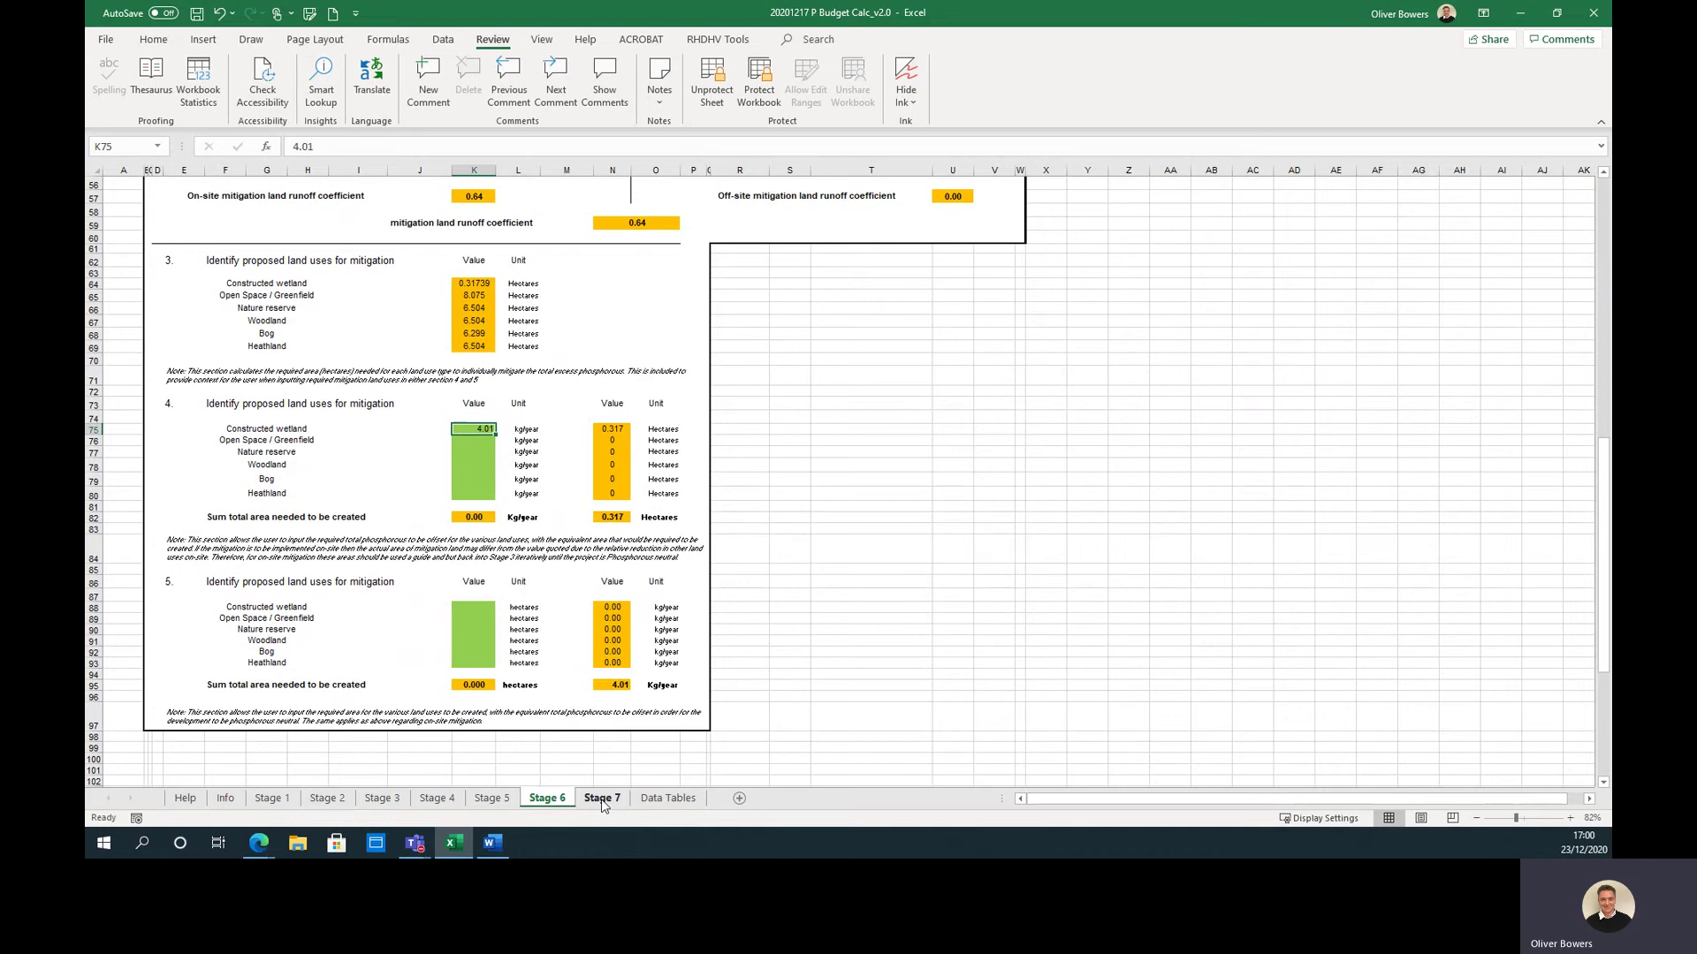
left_click(602, 799)
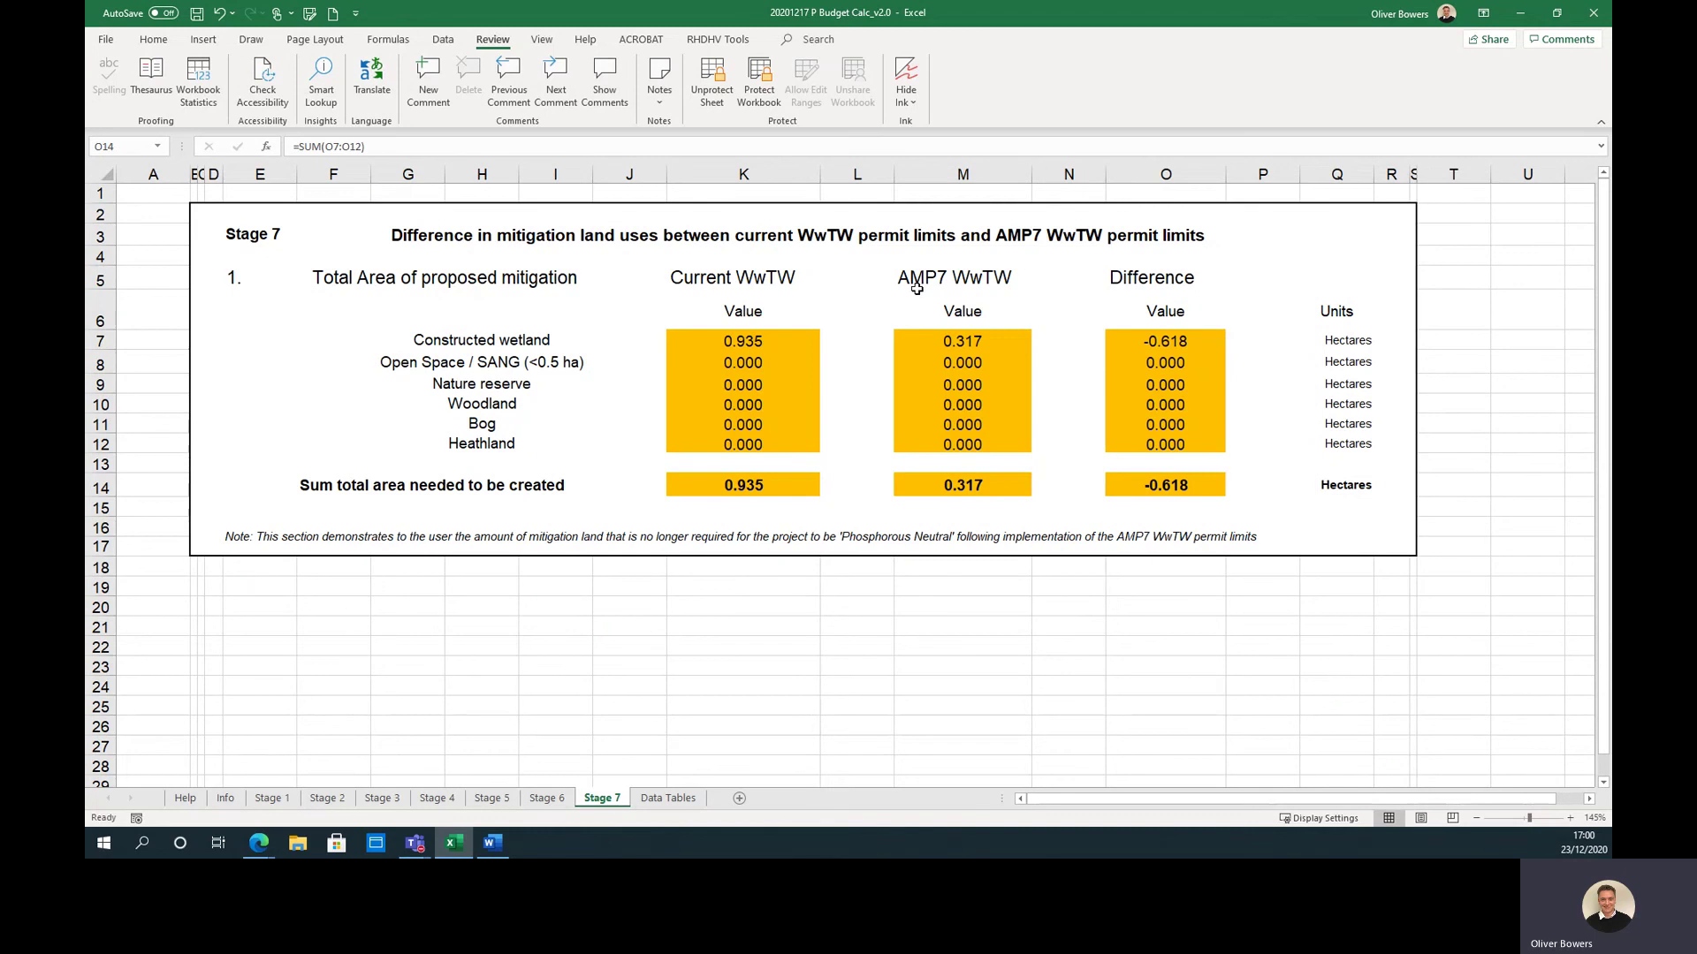
- Show the Data Tables sheet with treatment works permit limits and land-use leaching rates
left_click(665, 800)
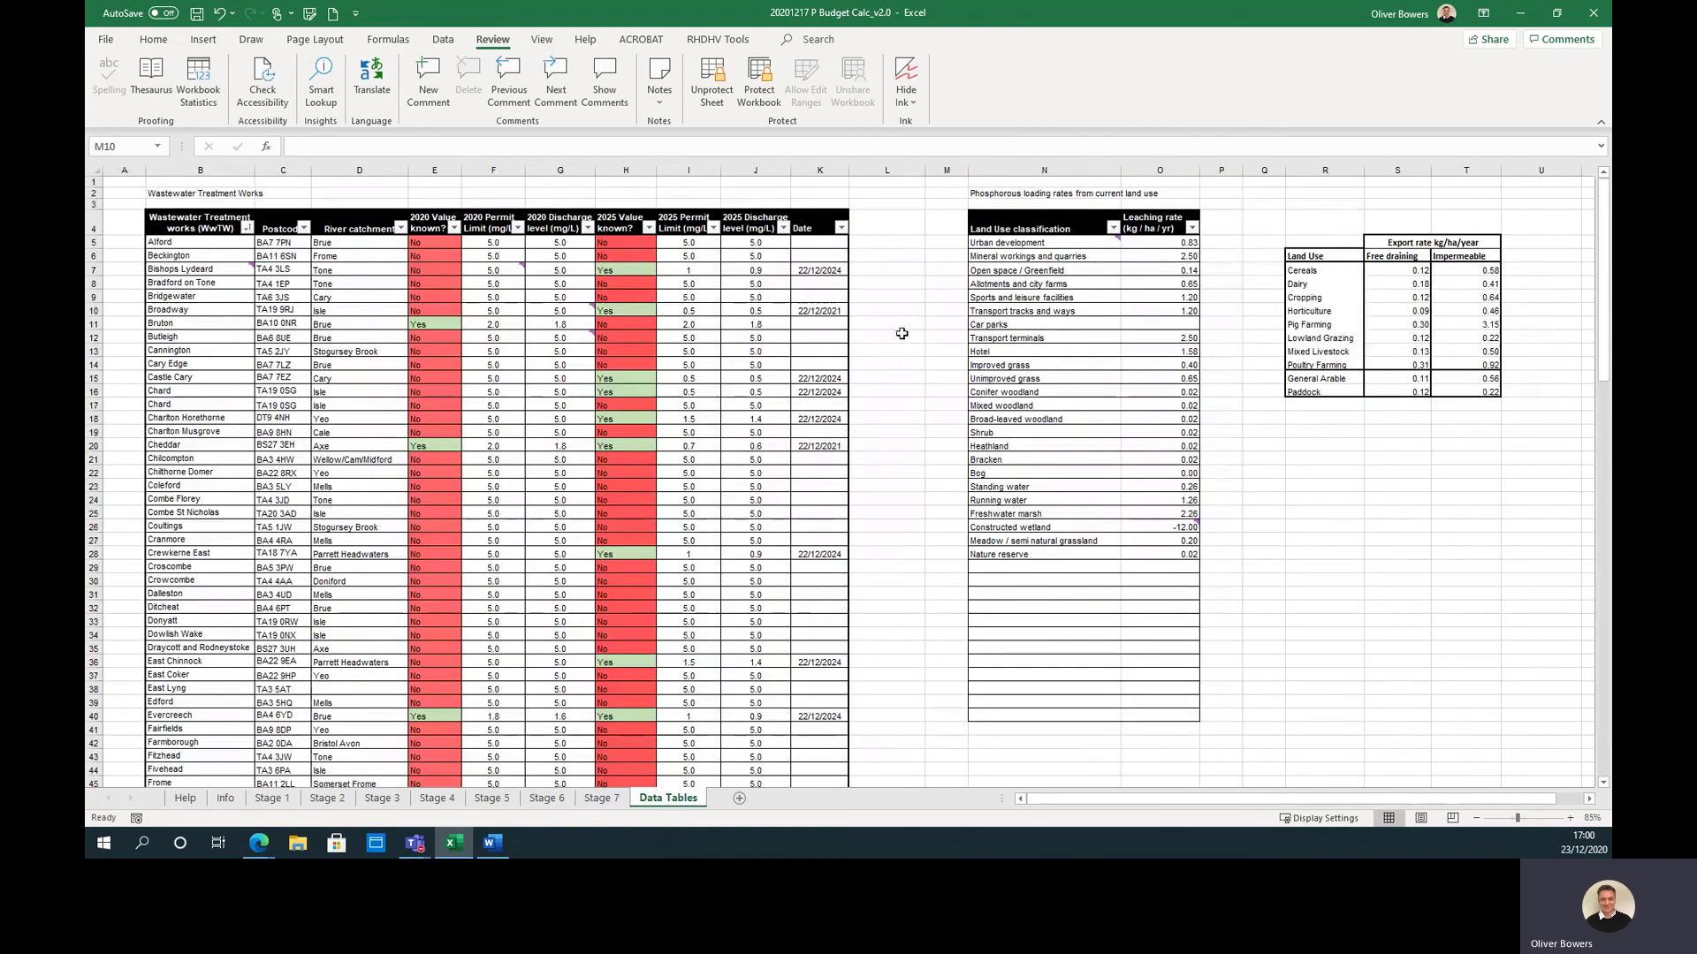